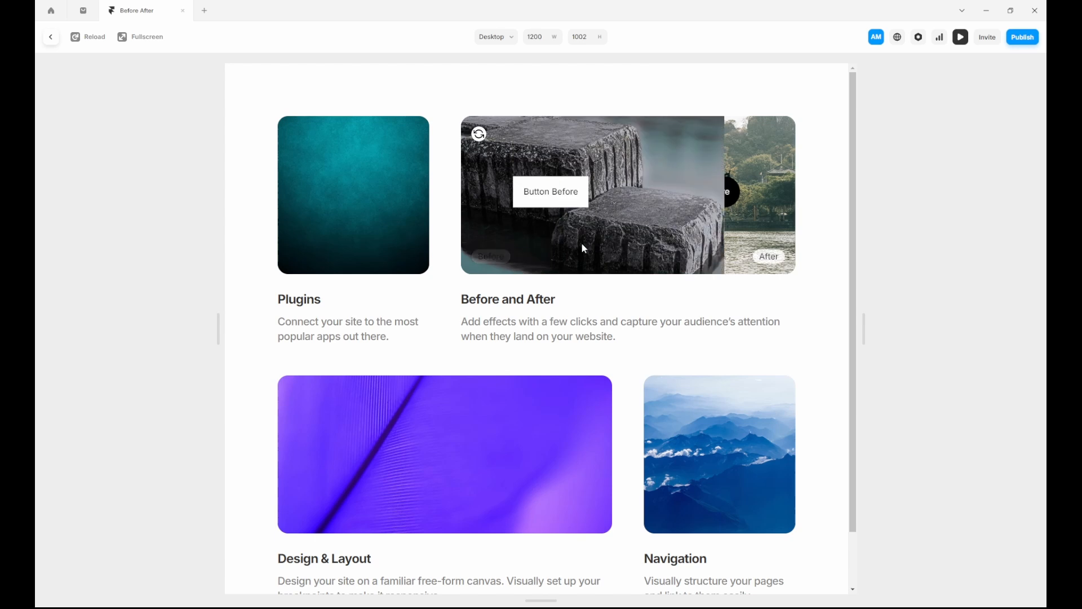
Step: Preview the finished Before and After card, revealing each side and resetting it, and return to the page canvas
{"action": "left_click", "coordinate": [778, 258]}
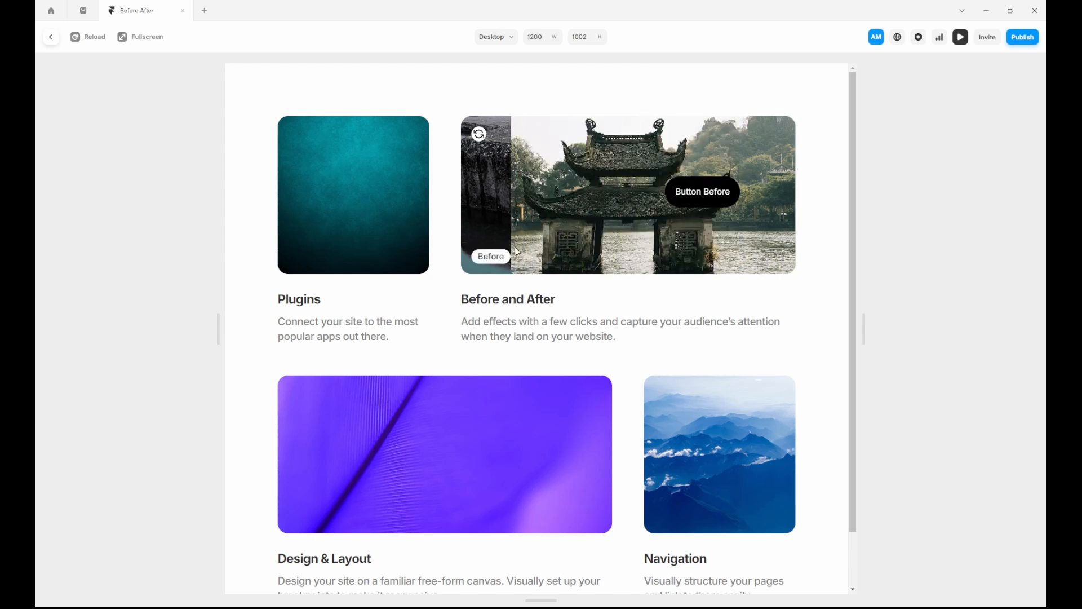
{"action": "left_click", "coordinate": [479, 137]}
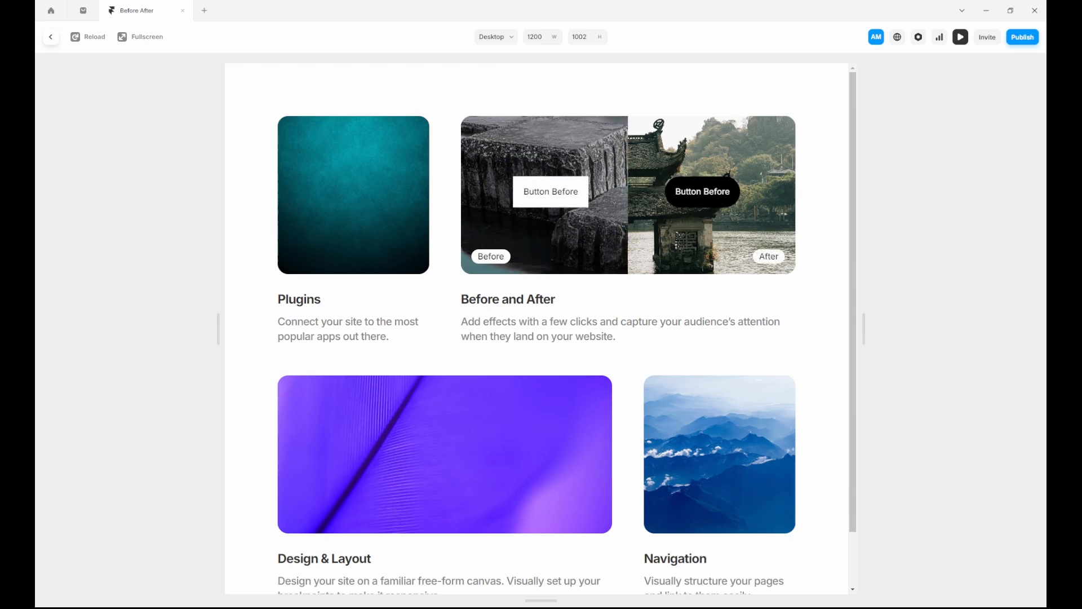
{"action": "key", "text": "Escape"}
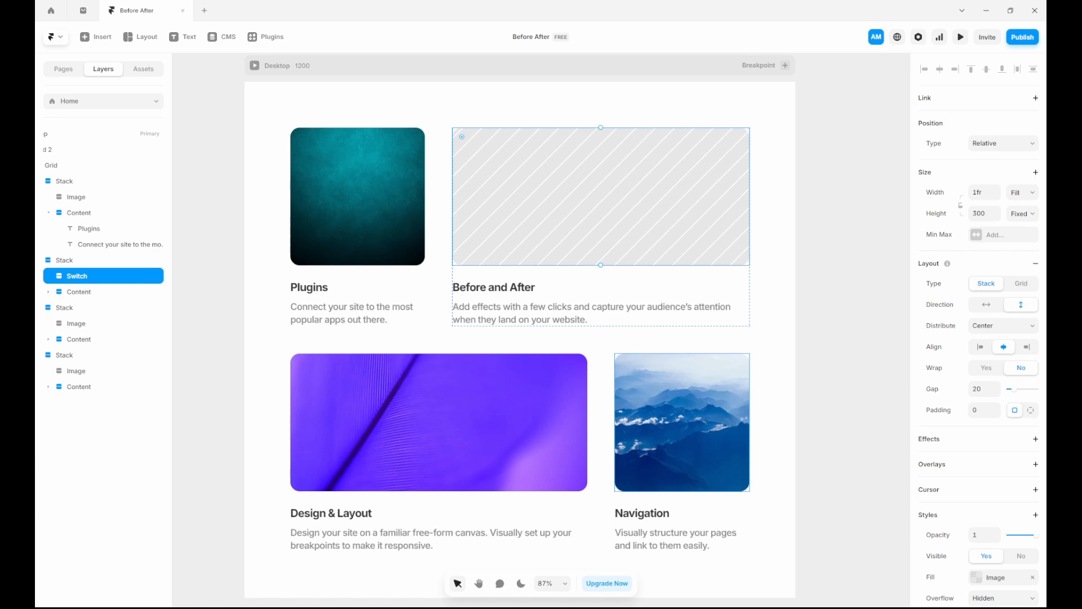
{"action": "left_click", "coordinate": [465, 317]}
{"action": "left_click", "coordinate": [443, 316]}
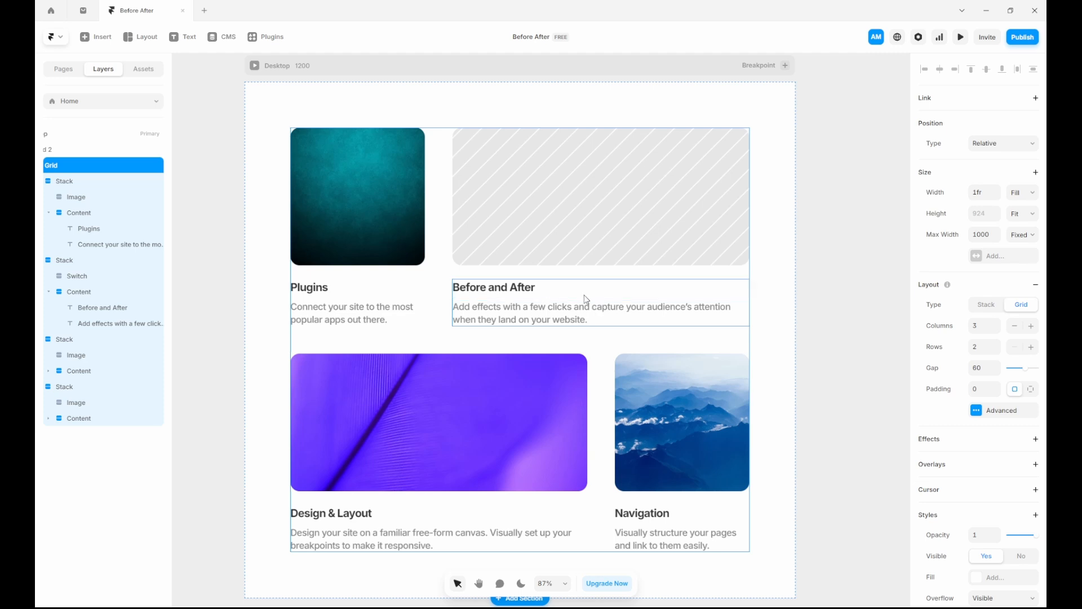
{"action": "left_click", "coordinate": [556, 222]}
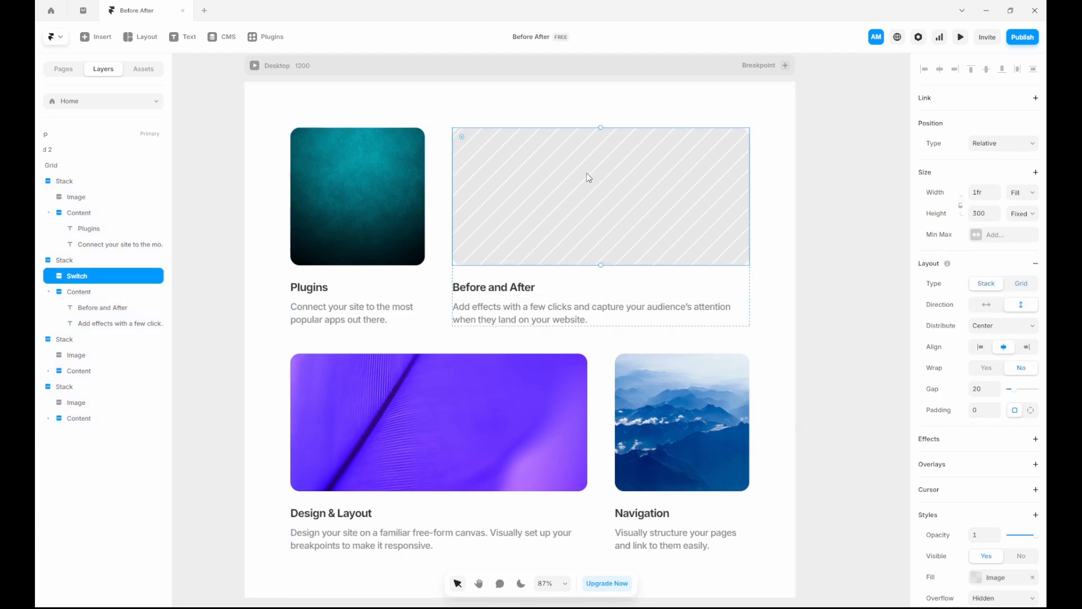
{"action": "scroll", "coordinate": [580, 191], "scroll_direction": "up", "scroll_amount": 1}
{"action": "scroll", "coordinate": [589, 211], "scroll_direction": "up", "scroll_amount": 1}
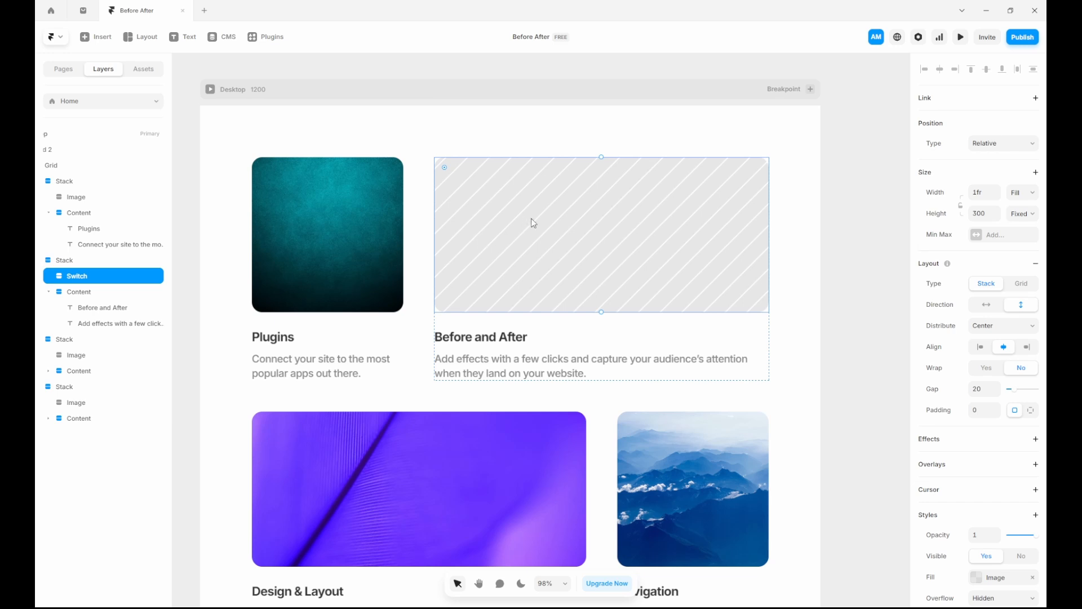
Step: Create a component named BeforeAndAfter from the striped Switch placeholder above the Before and After text
{"action": "double_click", "coordinate": [463, 230]}
{"action": "left_click", "coordinate": [892, 357]}
{"action": "right_click", "coordinate": [575, 238]}
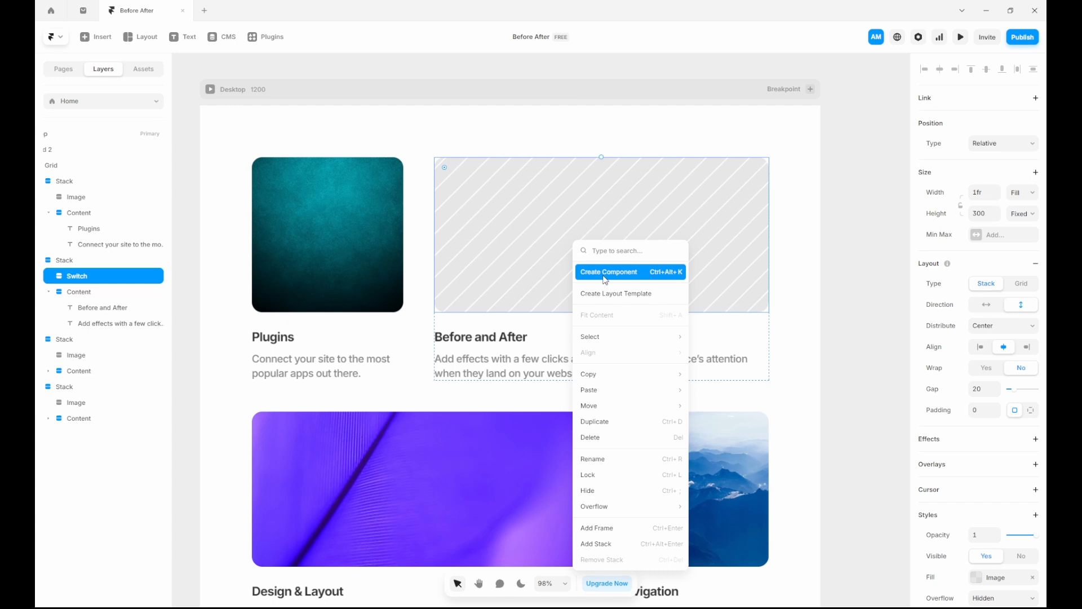
{"action": "left_click", "coordinate": [648, 225]}
{"action": "right_click", "coordinate": [619, 238]}
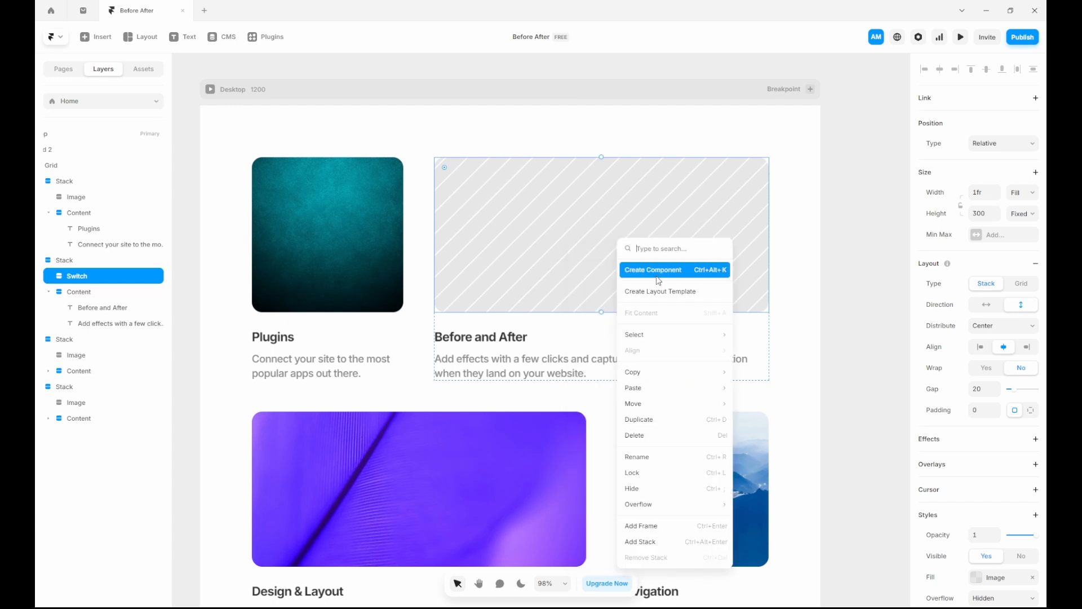
{"action": "left_click", "coordinate": [657, 276]}
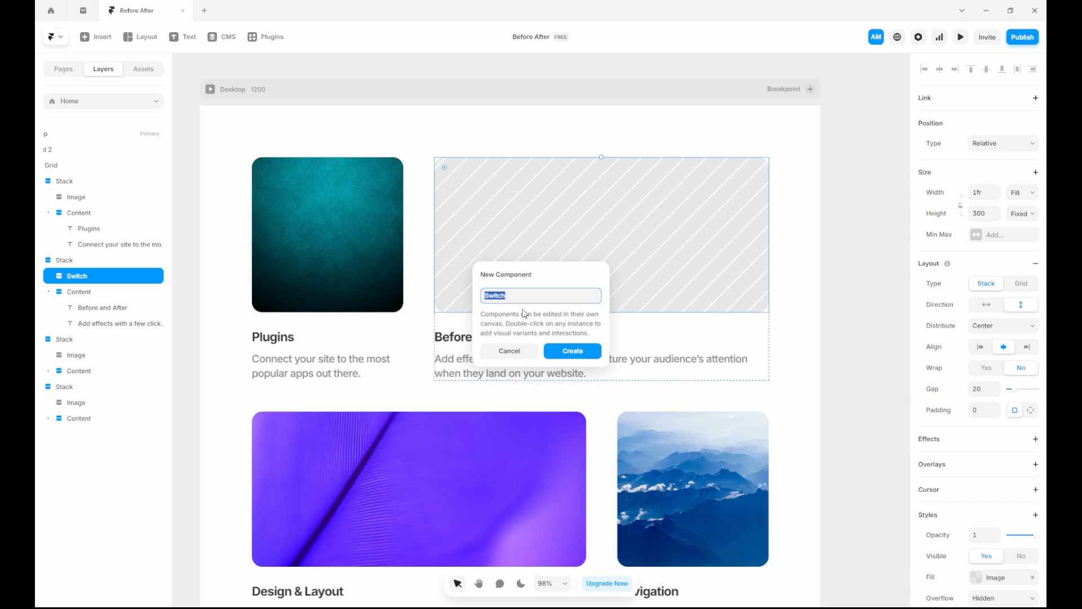
{"action": "type", "text": "BeforeAndAfter"}
{"action": "key", "text": "Return"}
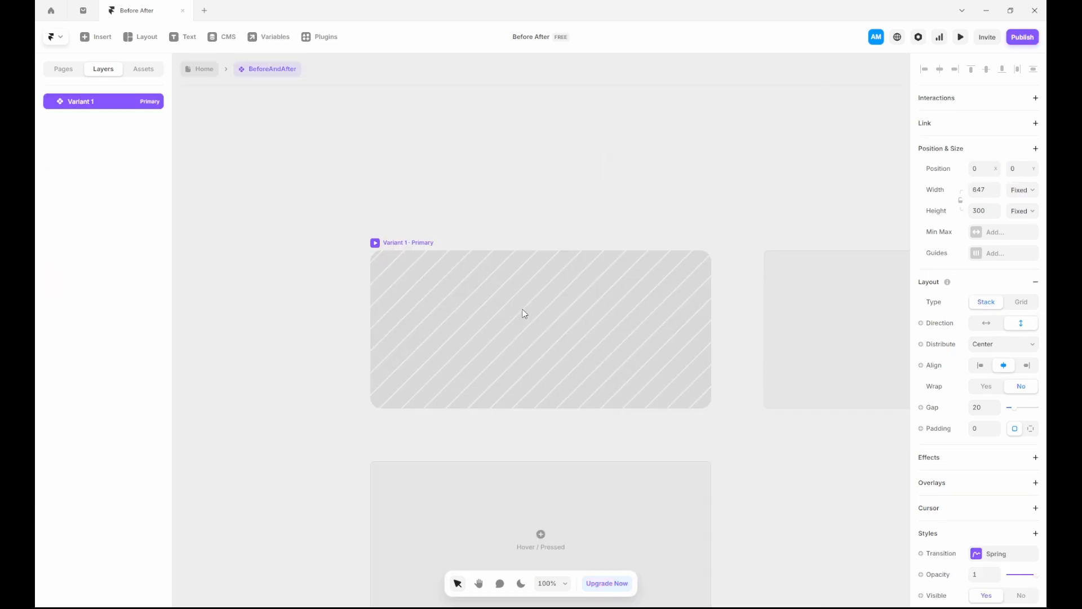
Step: Lock the primary variant's aspect ratio and draw two frames inside it, the first about 168 × 123
{"action": "left_click", "coordinate": [524, 313]}
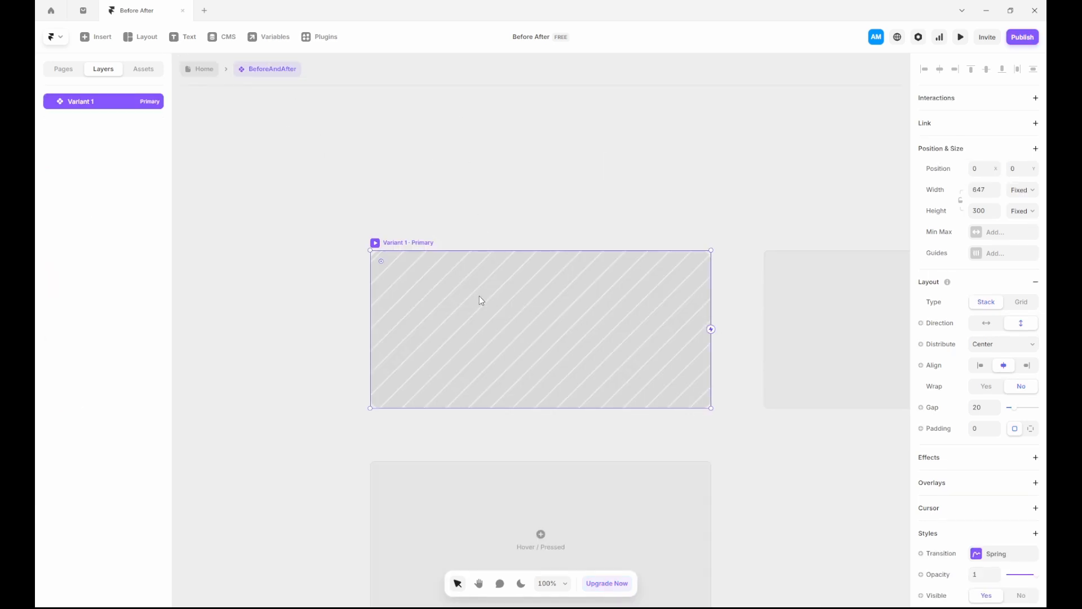
{"action": "left_click", "coordinate": [960, 201]}
{"action": "key", "text": "f"}
{"action": "left_click_drag", "start_coordinate": [435, 273], "coordinate": [530, 342]}
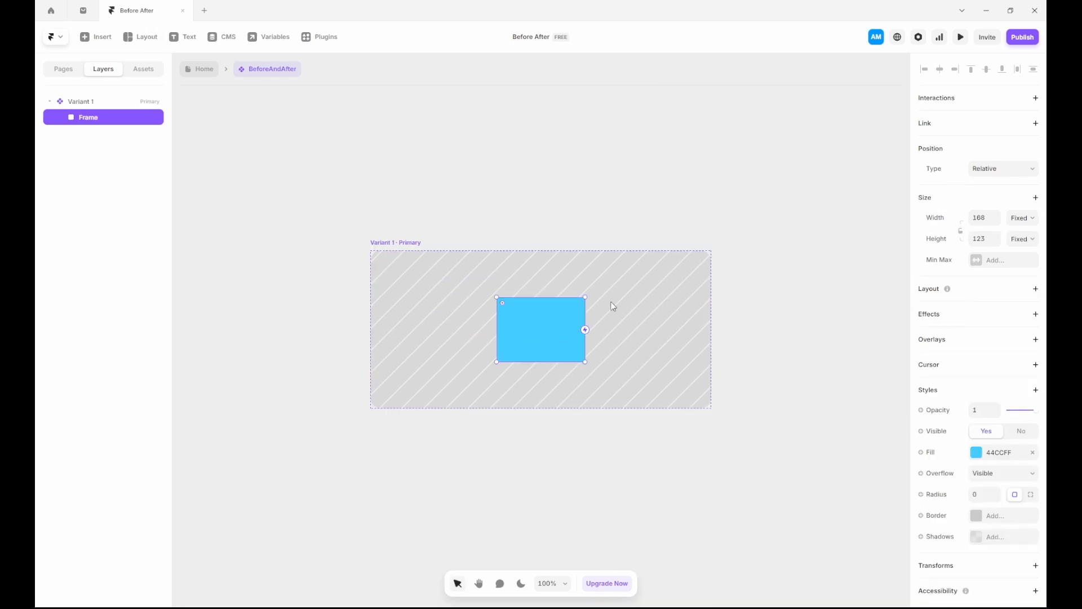
{"action": "key", "text": "f"}
{"action": "left_click_drag", "start_coordinate": [613, 306], "coordinate": [658, 353]}
{"action": "key", "text": "Escape"}
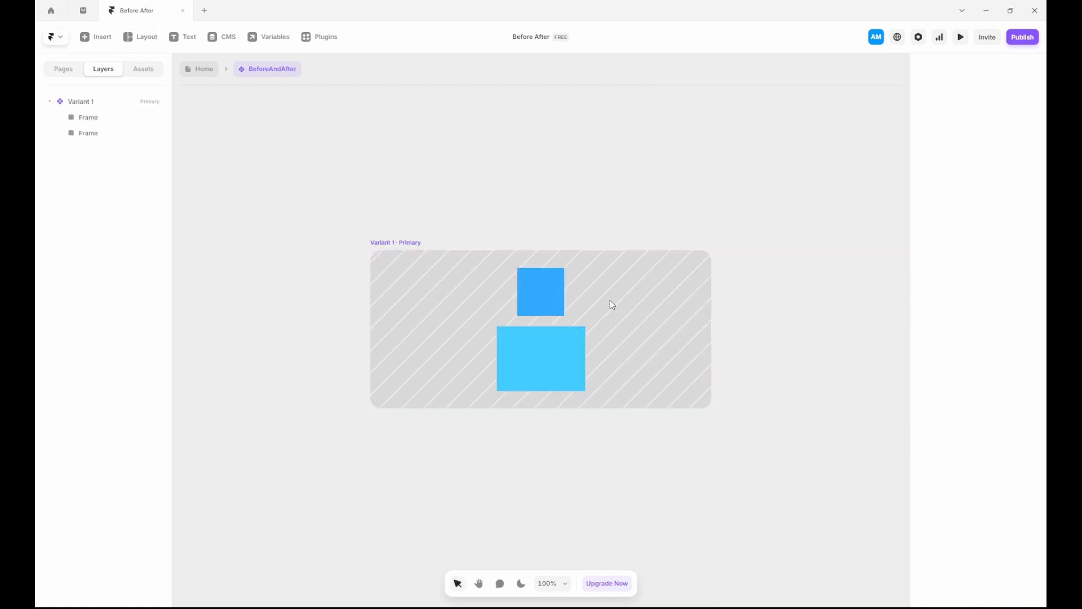
Step: Set the primary variant's stack direction to horizontal and reduce its gap to 0
{"action": "left_click", "coordinate": [420, 241]}
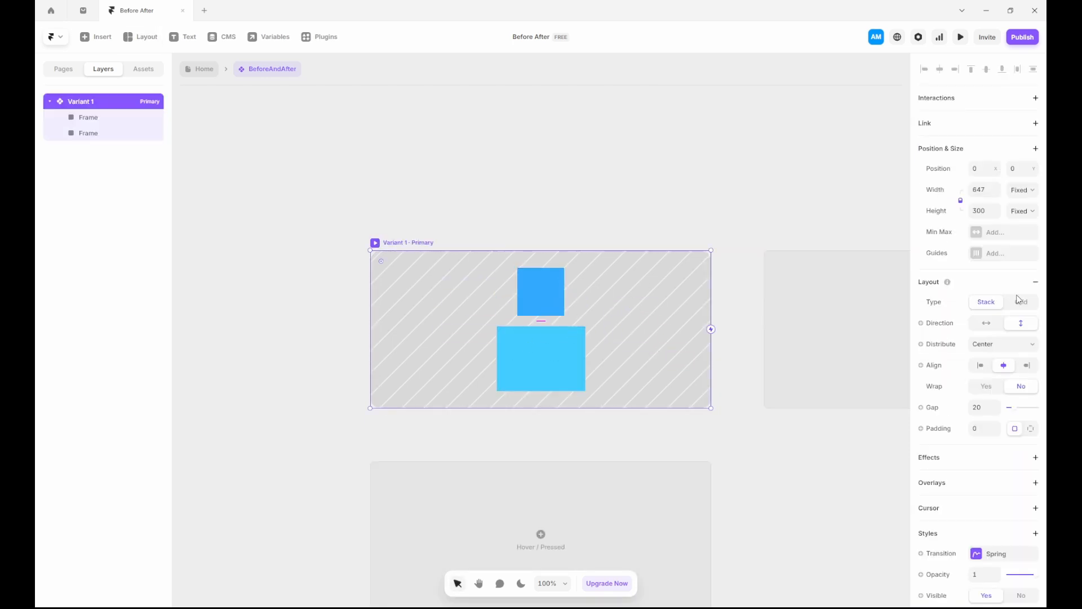
{"action": "left_click", "coordinate": [987, 328]}
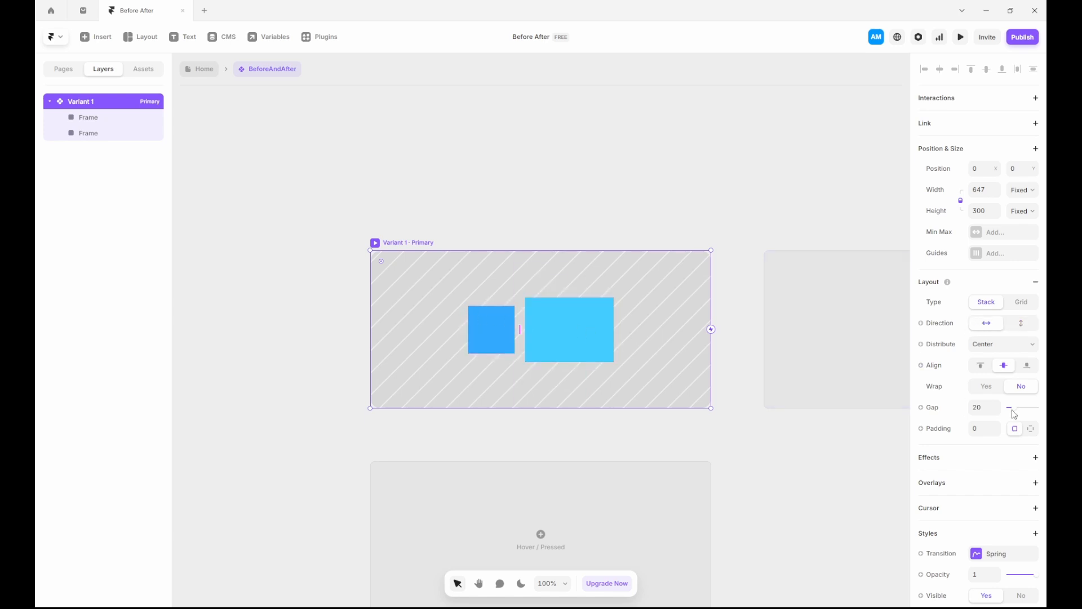
{"action": "left_click_drag", "start_coordinate": [1015, 415], "coordinate": [1007, 415]}
Step: Set the width of both inner frames to Fill so they share the variant's width equally
{"action": "left_click", "coordinate": [510, 326]}
{"action": "left_click", "coordinate": [568, 338], "text": "shift"}
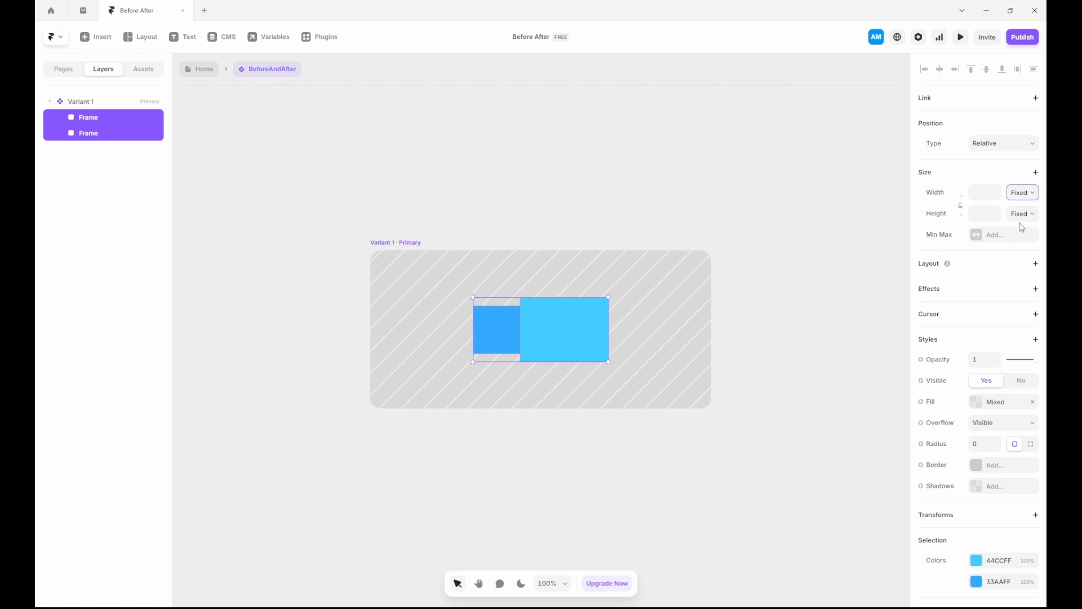
{"action": "left_click", "coordinate": [979, 195]}
{"action": "left_click", "coordinate": [995, 179]}
{"action": "left_click", "coordinate": [1029, 197]}
{"action": "left_click", "coordinate": [1017, 237]}
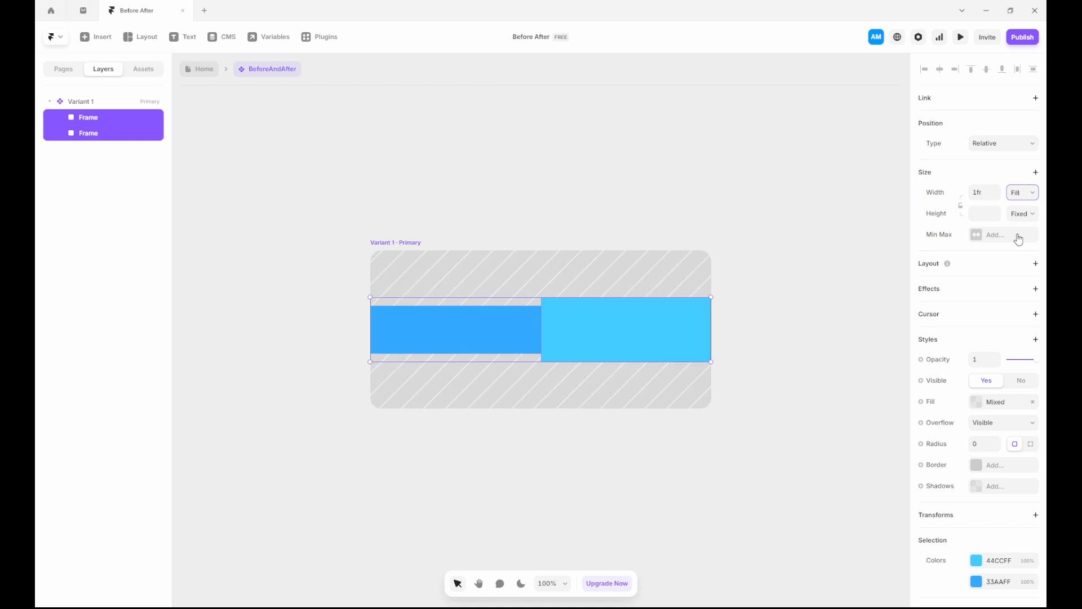
{"action": "left_click", "coordinate": [495, 306]}
{"action": "left_click", "coordinate": [503, 315]}
{"action": "key", "text": "Escape"}
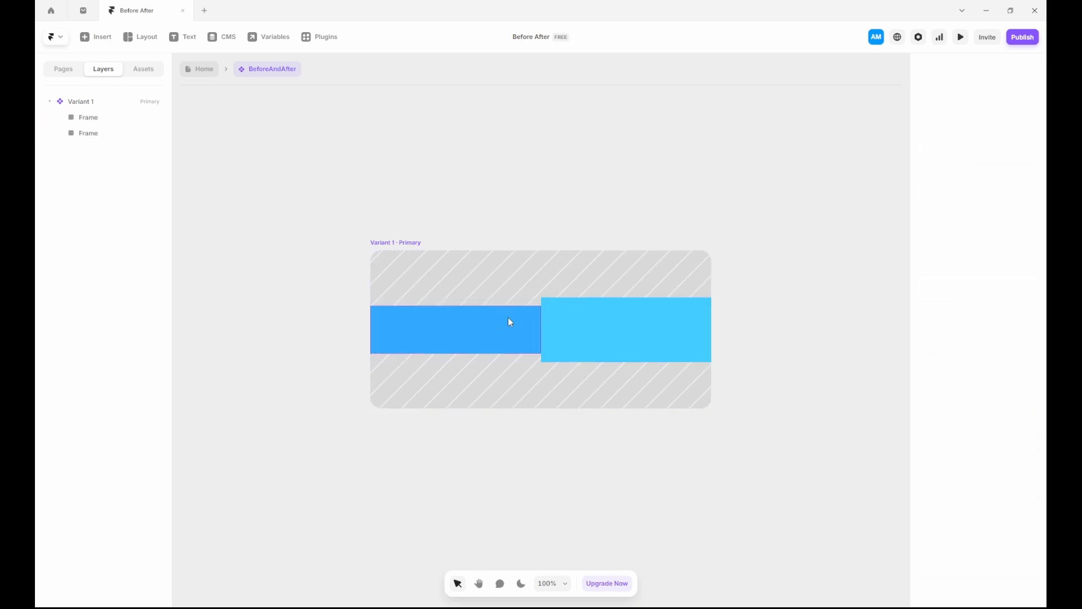
Step: Set the height of both inner frames to Fill
{"action": "left_click", "coordinate": [563, 322]}
{"action": "left_click", "coordinate": [502, 322], "text": "shift"}
{"action": "left_click", "coordinate": [1023, 213]}
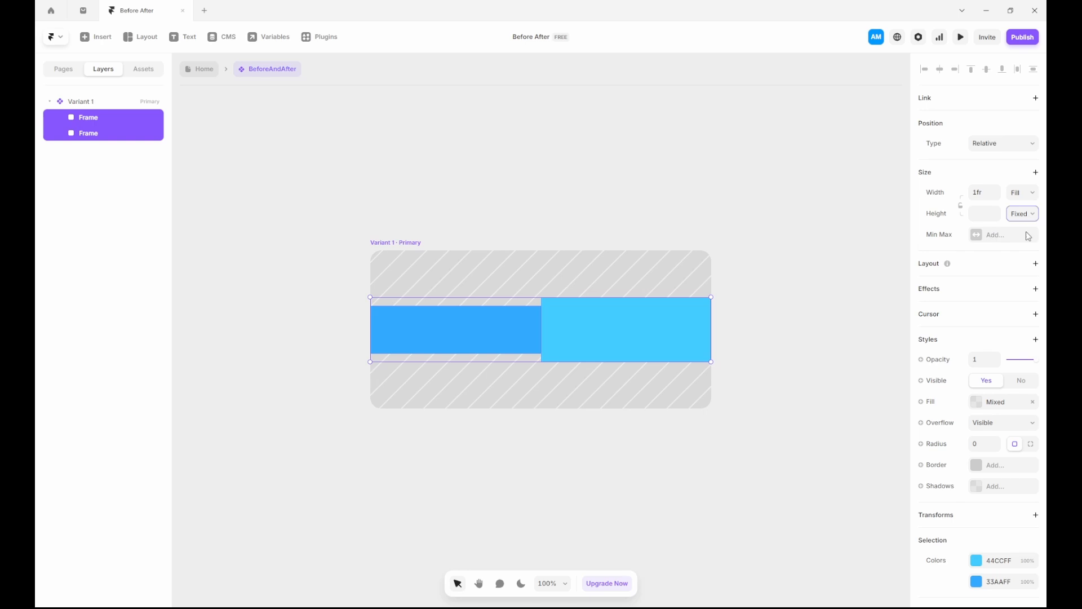
{"action": "left_click", "coordinate": [1021, 263]}
{"action": "key", "text": "Escape"}
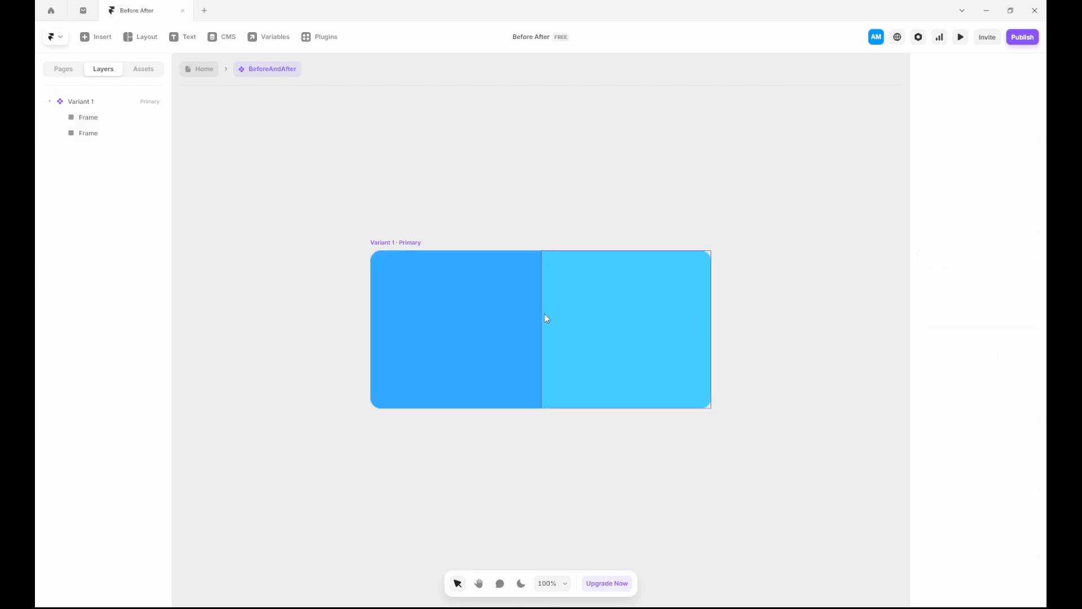
Step: Rename the first inner frame Before and the second one After
{"action": "double_click", "coordinate": [94, 118]}
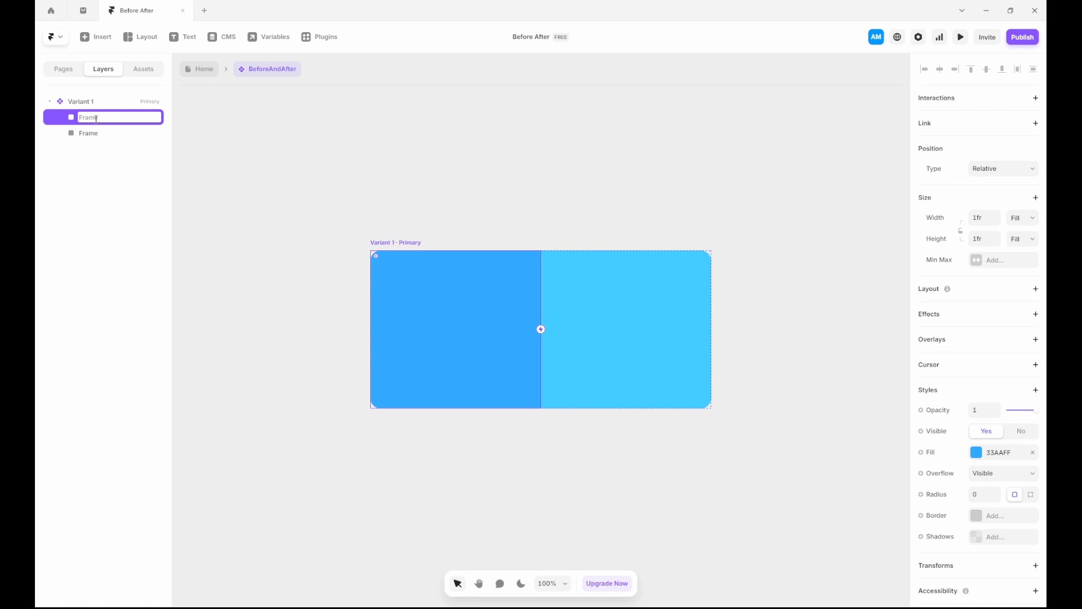
{"action": "type", "text": "Before"}
{"action": "key", "text": "Return"}
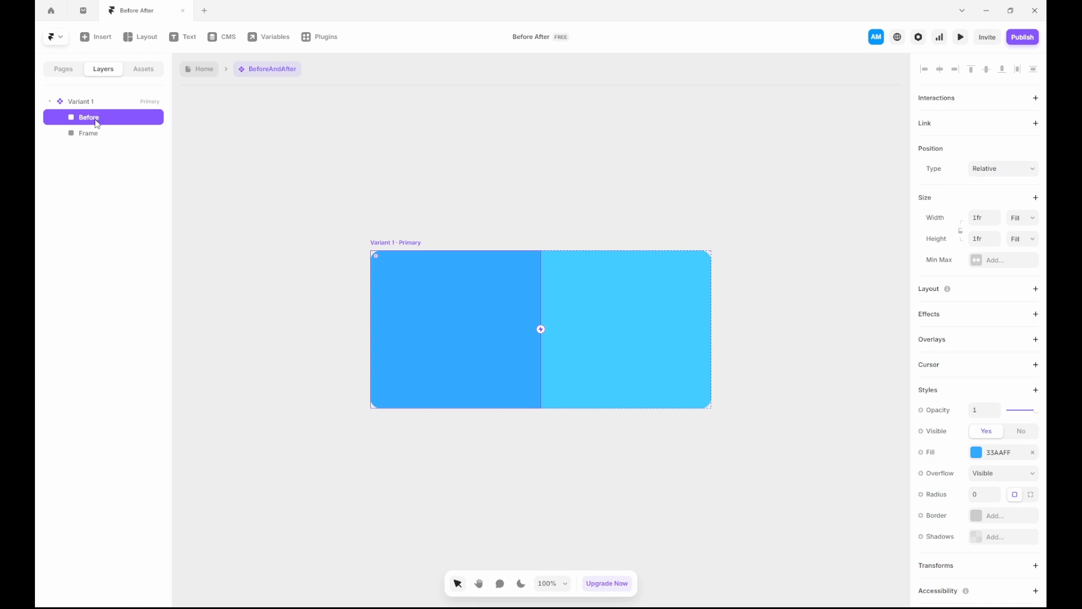
{"action": "left_click", "coordinate": [97, 142]}
{"action": "double_click", "coordinate": [96, 137]}
{"action": "type", "text": "After"}
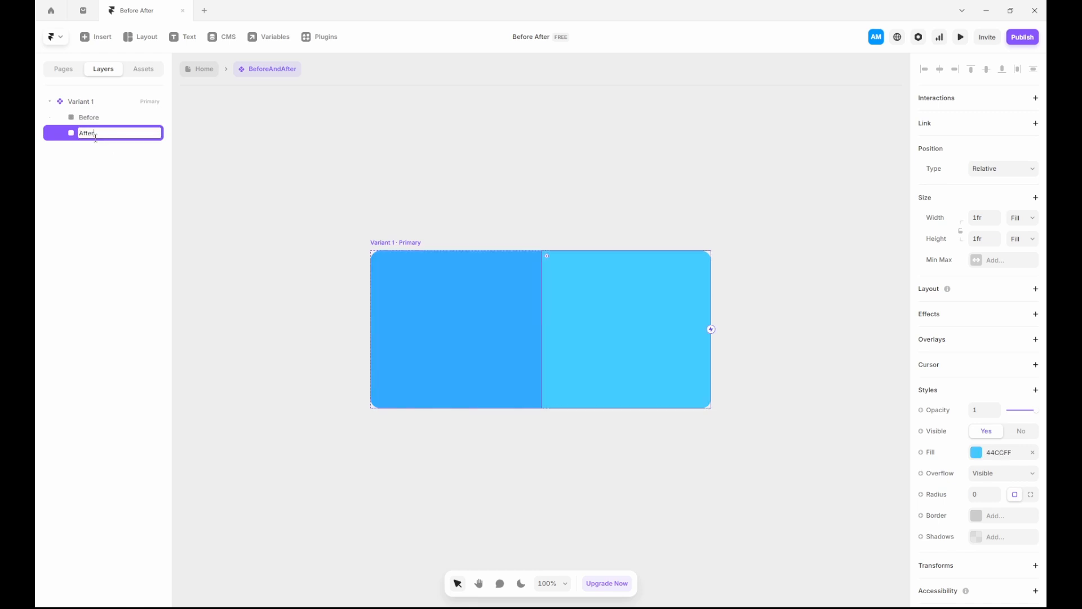
{"action": "key", "text": "Return"}
{"action": "left_click", "coordinate": [451, 283]}
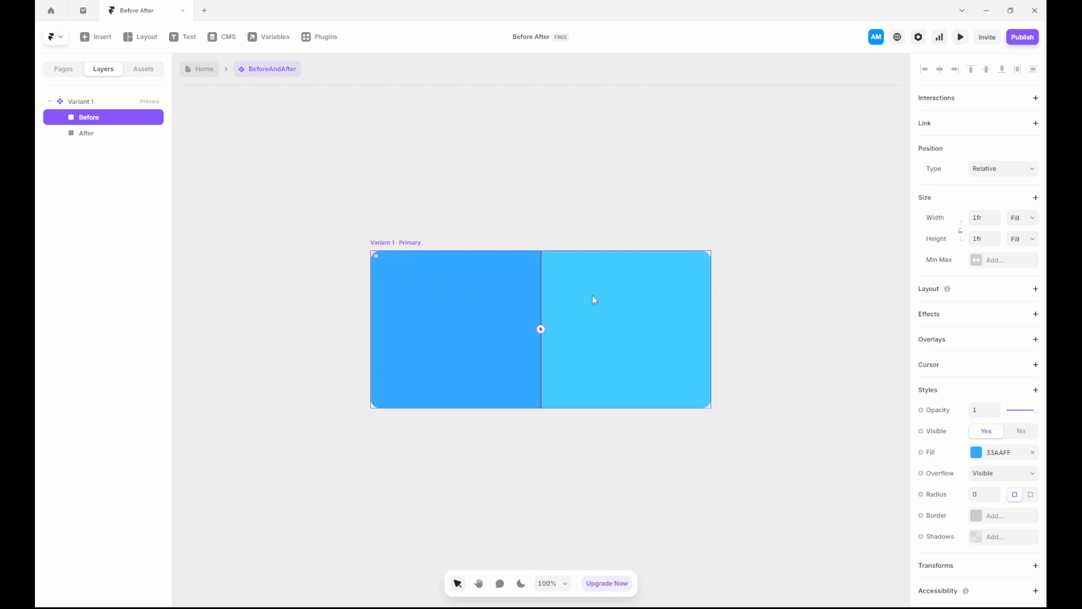
{"action": "left_click", "coordinate": [592, 295]}
{"action": "left_click_drag", "start_coordinate": [466, 297], "coordinate": [462, 298]}
{"action": "left_click", "coordinate": [575, 296]}
Step: Draw a new frame about 144 × 123 inside the Before frame
{"action": "left_click", "coordinate": [414, 278]}
{"action": "key", "text": "f"}
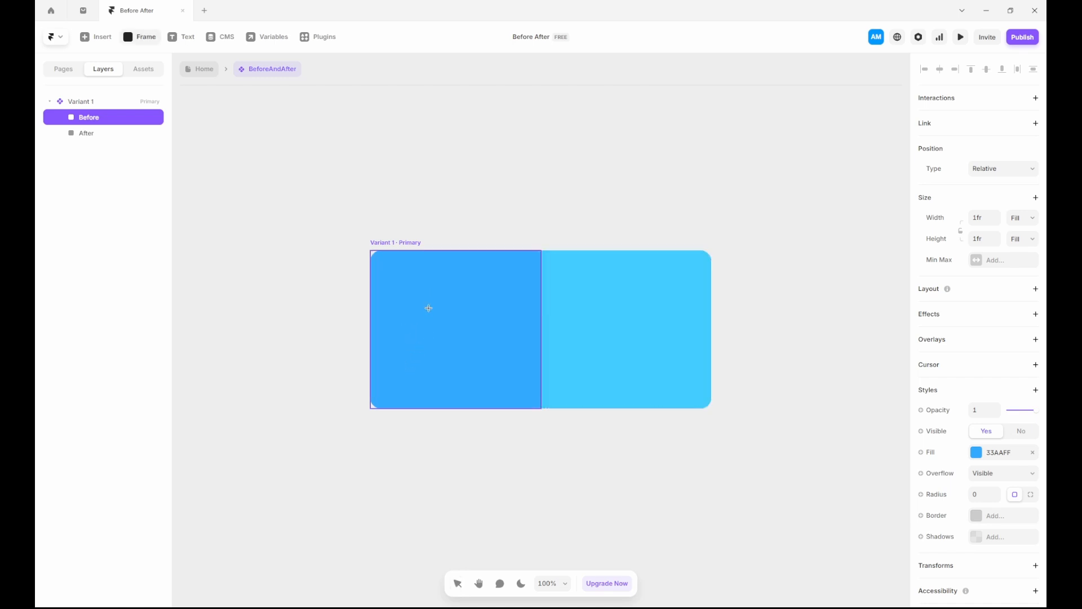
{"action": "left_click_drag", "start_coordinate": [414, 278], "coordinate": [491, 342]}
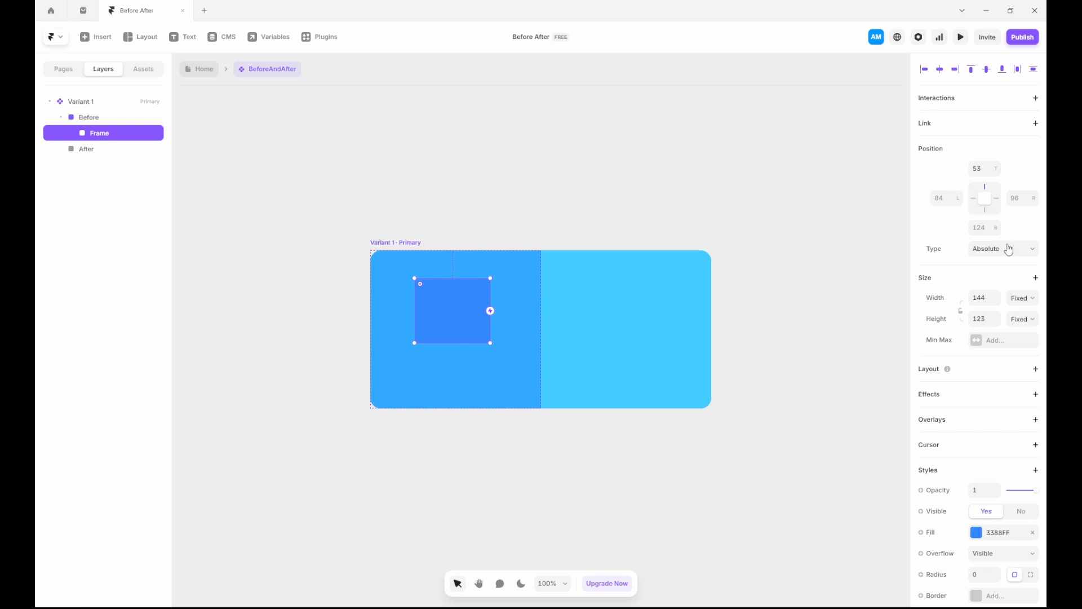
Step: Set the nested frame's left, top and bottom offsets to 0 and widen it to 647, the variant's full width
{"action": "left_click", "coordinate": [946, 200]}
{"action": "type", "text": "0"}
{"action": "left_click", "coordinate": [984, 169]}
{"action": "type", "text": "0"}
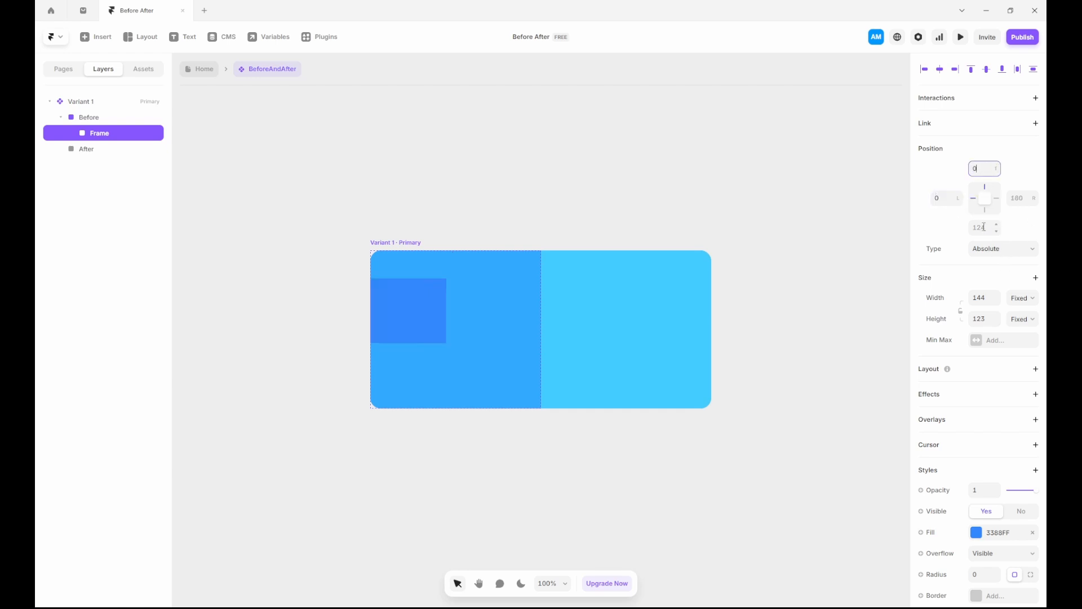
{"action": "left_click", "coordinate": [984, 227]}
{"action": "type", "text": "0"}
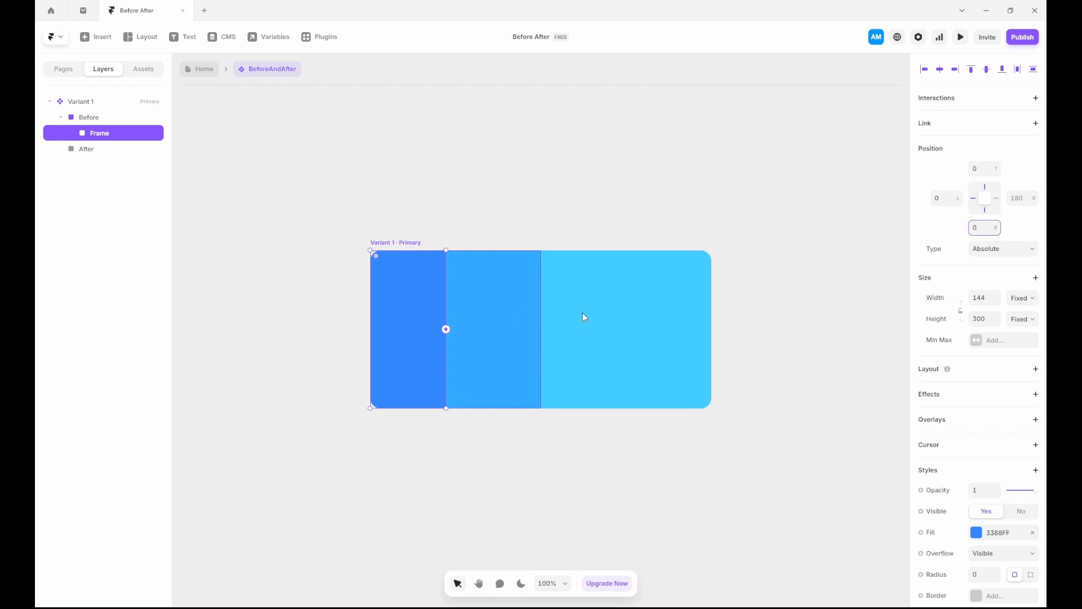
{"action": "left_click_drag", "start_coordinate": [445, 314], "coordinate": [494, 304]}
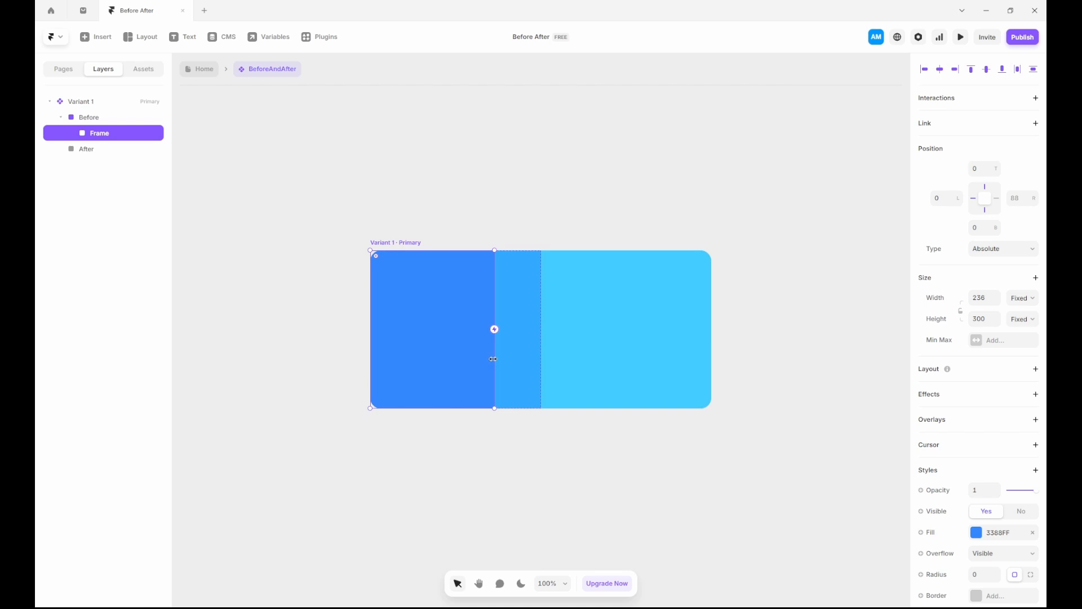
{"action": "left_click_drag", "start_coordinate": [494, 359], "coordinate": [712, 351]}
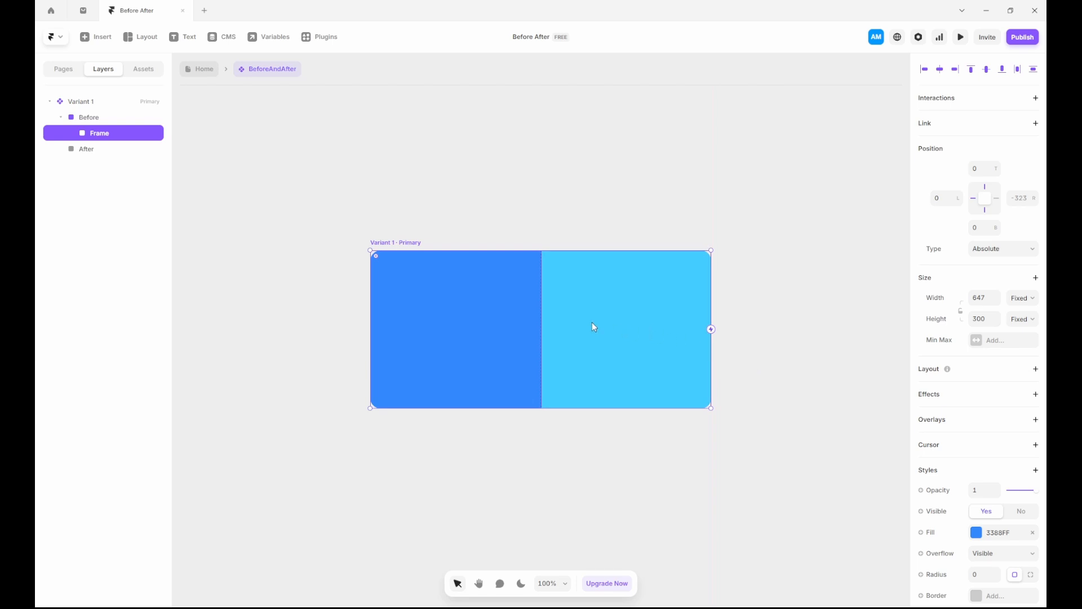
Step: Fill the nested frame inside Before with the dark rock photo from the Pixabay plugin
{"action": "left_click", "coordinate": [977, 533]}
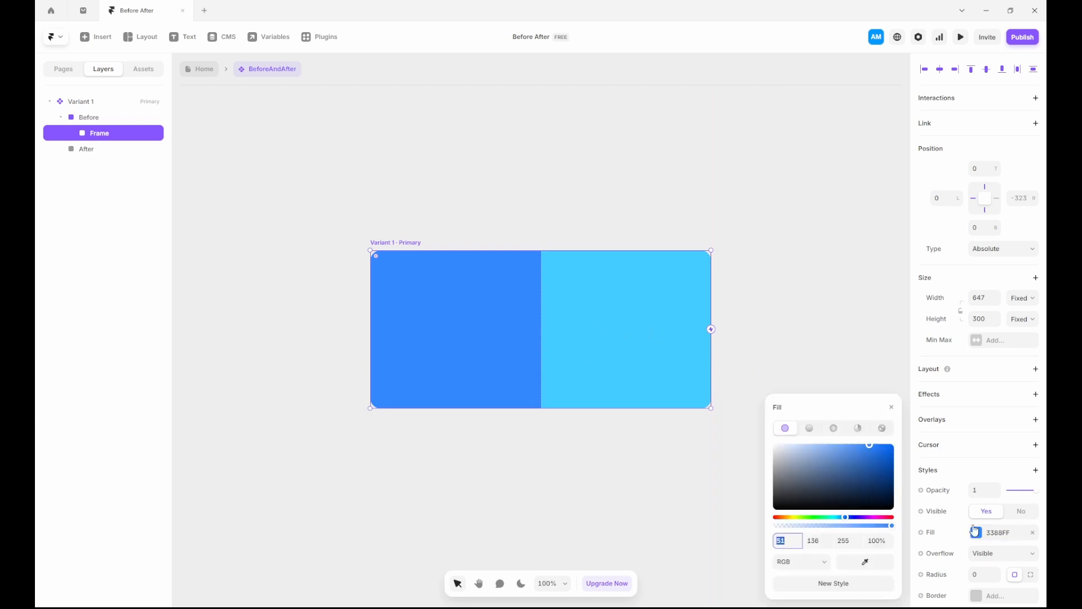
{"action": "left_click", "coordinate": [882, 430]}
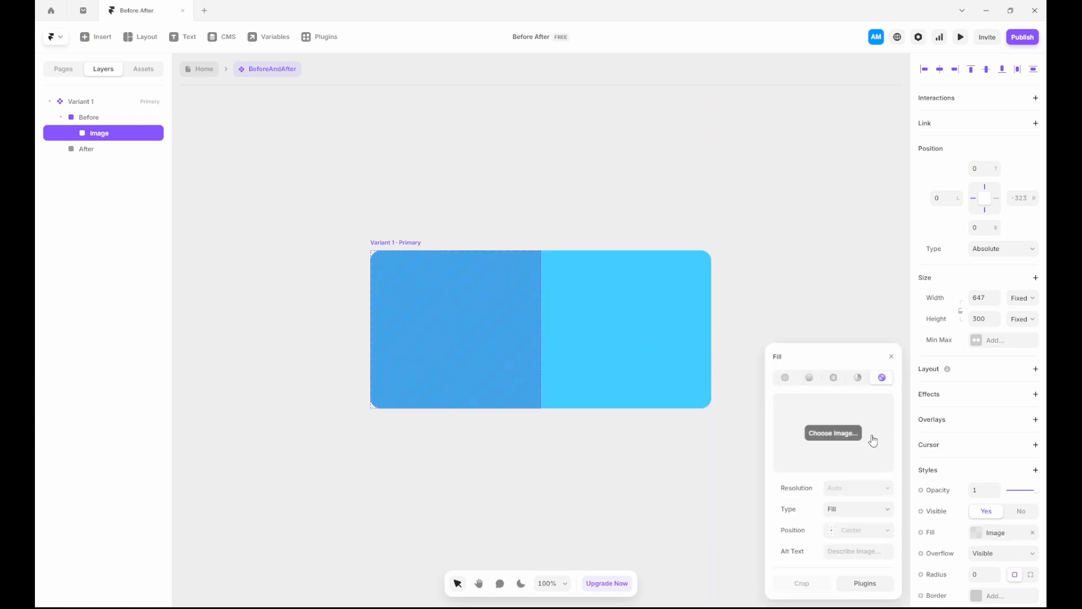
{"action": "left_click", "coordinate": [839, 439]}
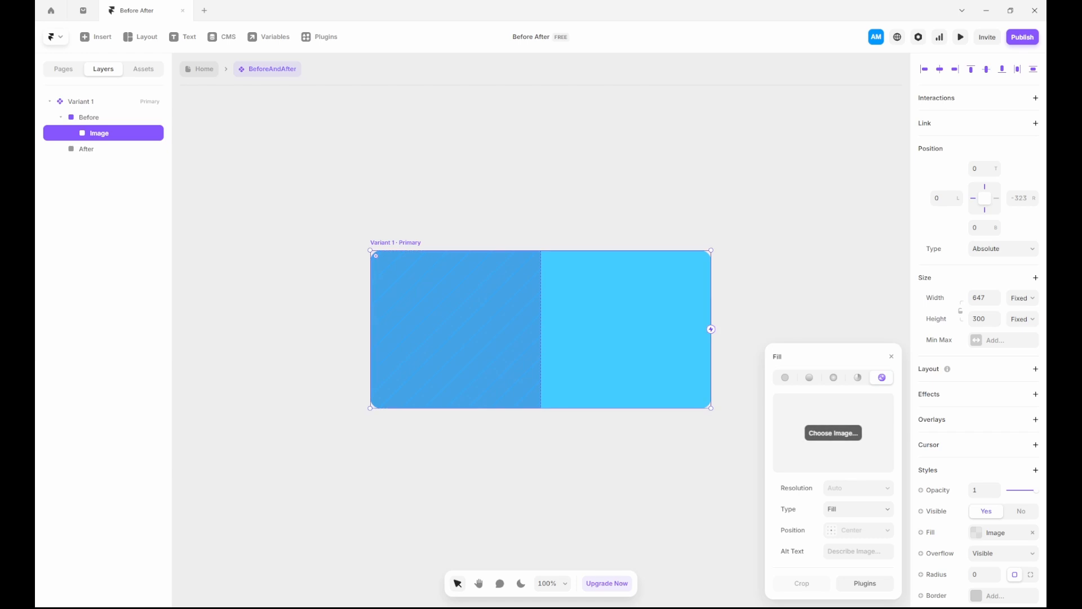
{"action": "left_click", "coordinate": [845, 582]}
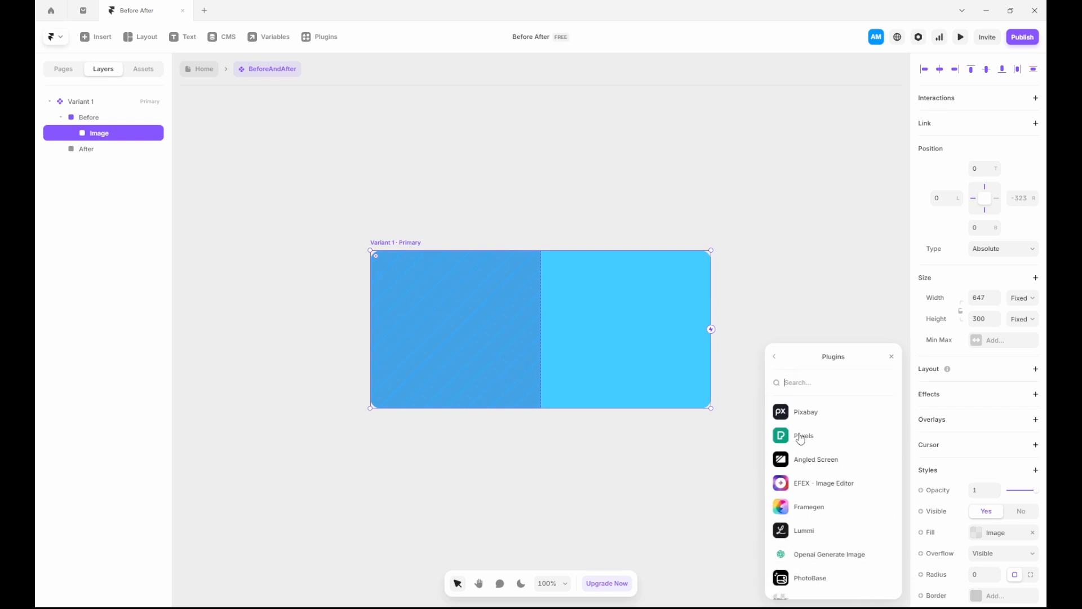
{"action": "left_click", "coordinate": [801, 418]}
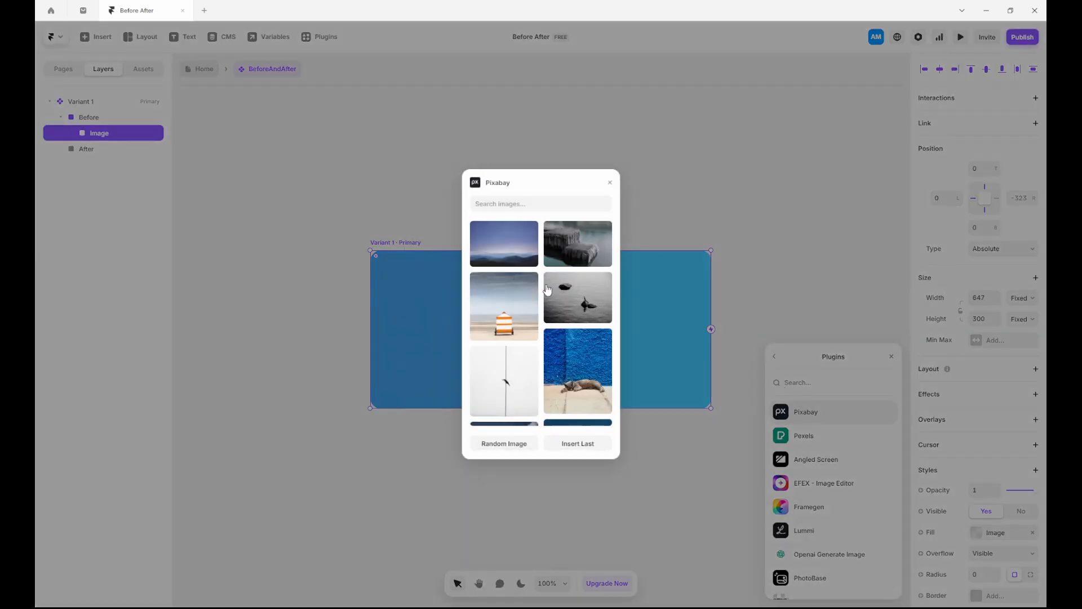
{"action": "scroll", "coordinate": [556, 296], "scroll_direction": "down", "scroll_amount": 1}
{"action": "scroll", "coordinate": [556, 296], "scroll_direction": "down", "scroll_amount": 2}
{"action": "scroll", "coordinate": [563, 276], "scroll_direction": "up", "scroll_amount": 3}
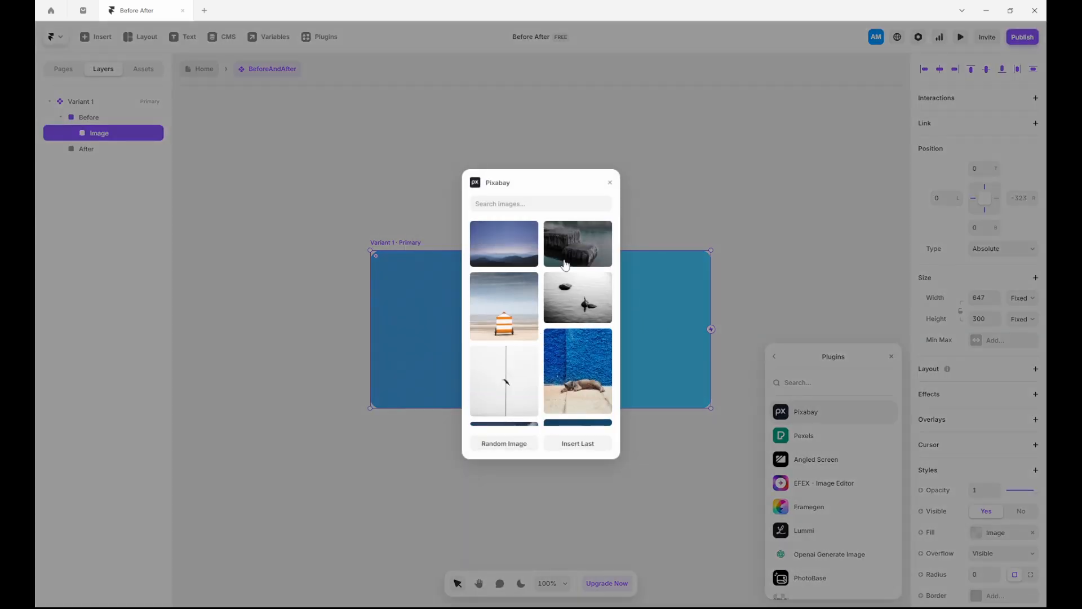
{"action": "left_click", "coordinate": [567, 262]}
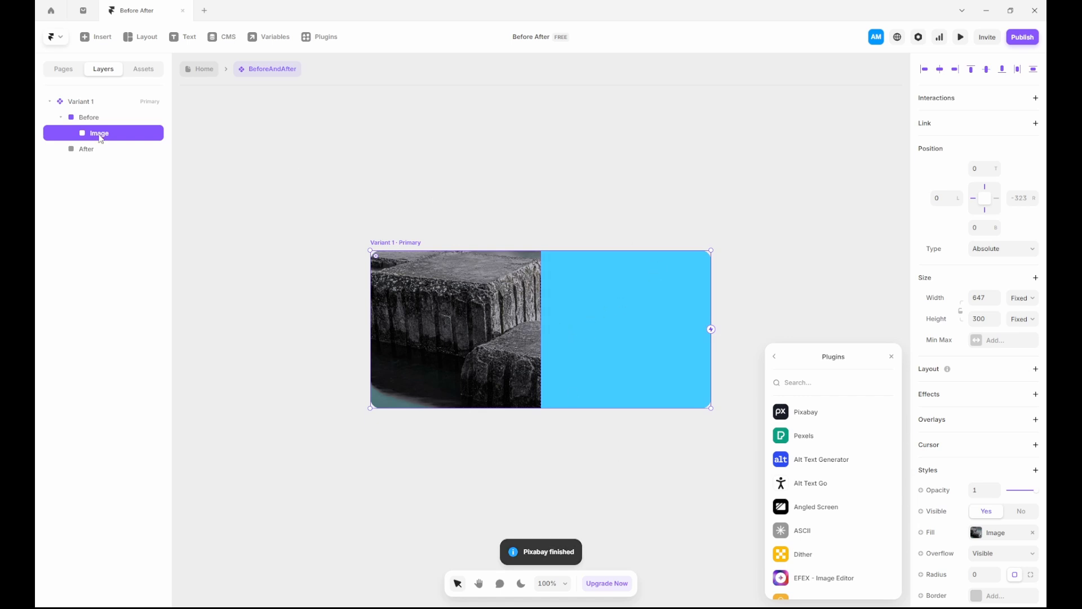
Step: Draw a new frame about 124 × 98 inside the After frame
{"action": "left_click", "coordinate": [89, 149]}
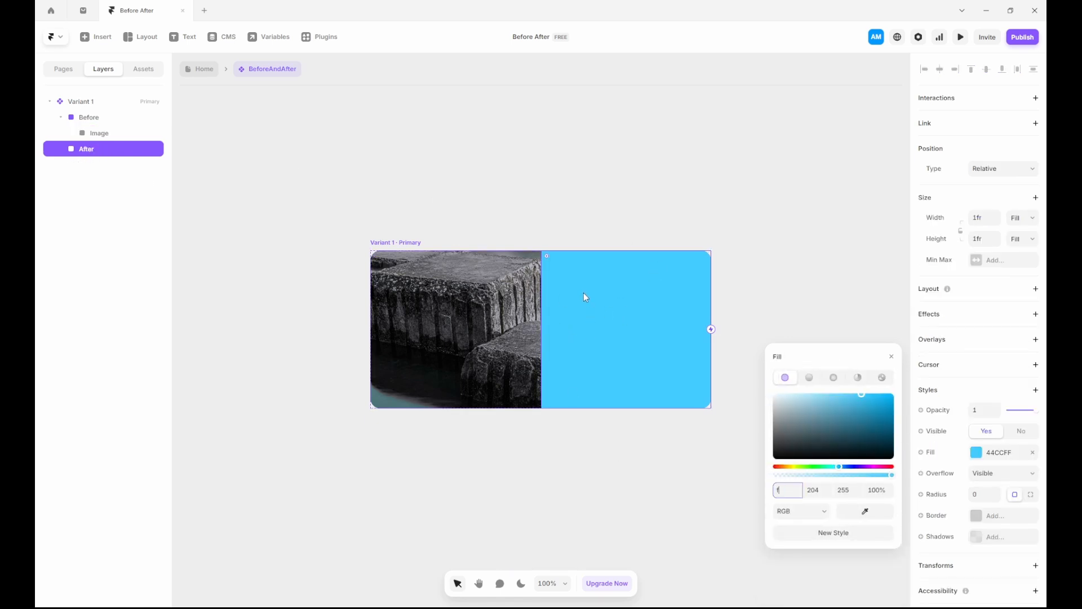
{"action": "left_click", "coordinate": [586, 225]}
{"action": "key", "text": "f"}
{"action": "left_click_drag", "start_coordinate": [574, 300], "coordinate": [639, 351]}
Step: Set the After frame's nested frame to 0 top, right and bottom offsets and widen it to 647, the variant's full width
{"action": "left_click", "coordinate": [979, 169]}
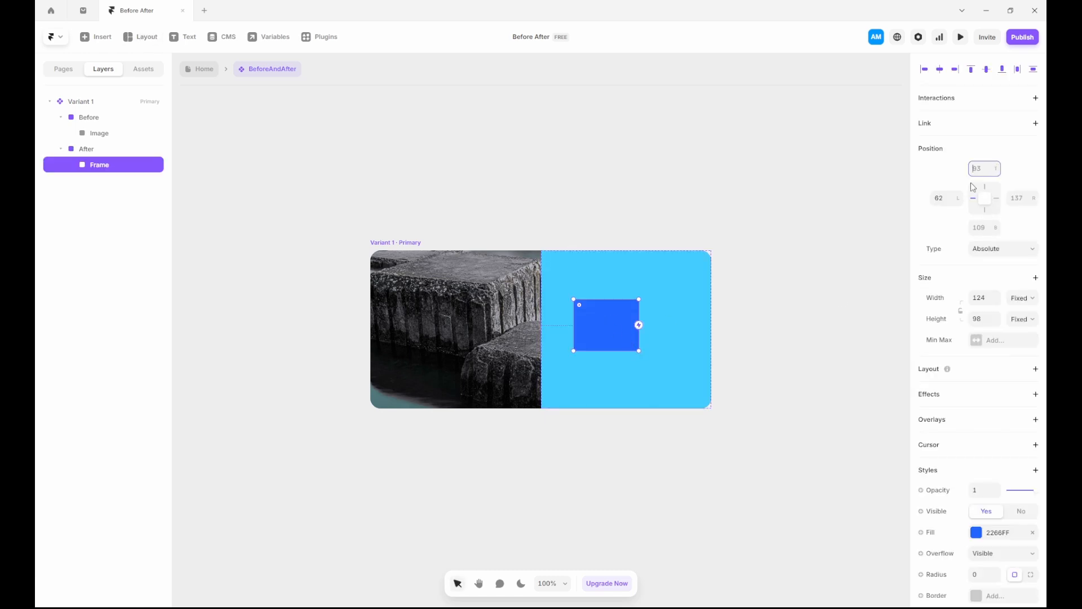
{"action": "type", "text": "0"}
{"action": "left_click", "coordinate": [1016, 199]}
{"action": "type", "text": "0"}
{"action": "left_click", "coordinate": [981, 226]}
{"action": "type", "text": "0"}
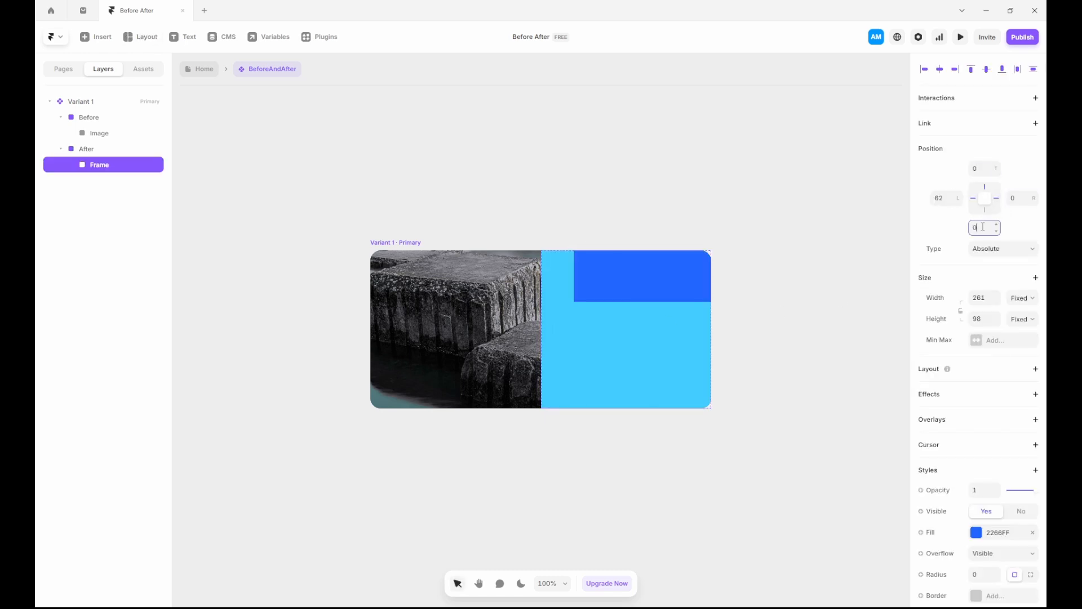
{"action": "key", "text": "Return"}
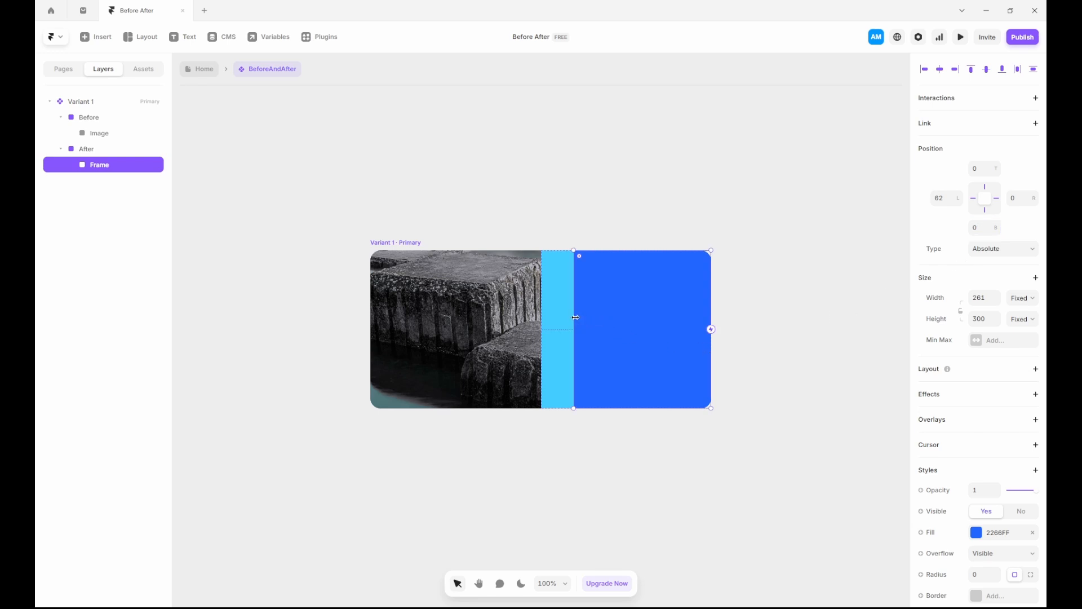
{"action": "left_click_drag", "start_coordinate": [574, 317], "coordinate": [370, 314]}
Step: Fill the nested frame inside After with the lakeside temple photo from the Pixabay plugin
{"action": "scroll", "coordinate": [984, 508], "scroll_direction": "down", "scroll_amount": 2}
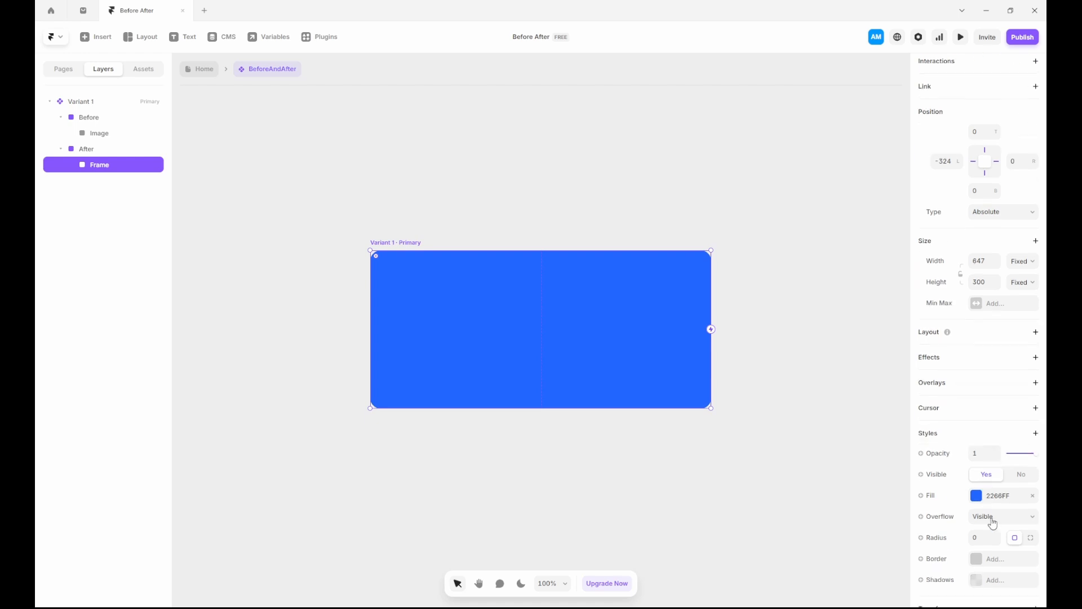
{"action": "left_click", "coordinate": [1032, 480]}
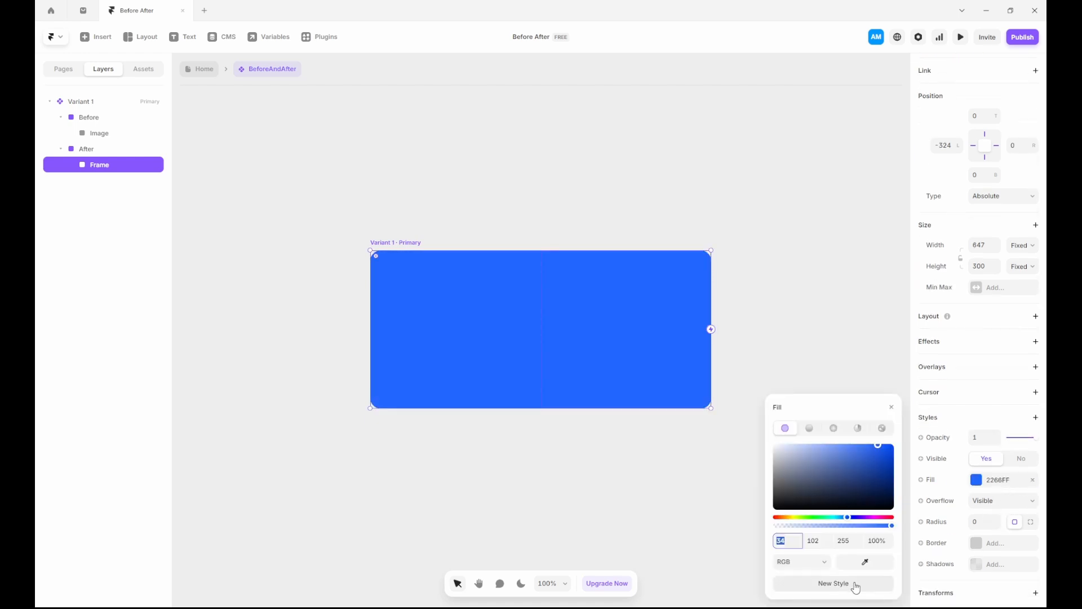
{"action": "left_click", "coordinate": [882, 427]}
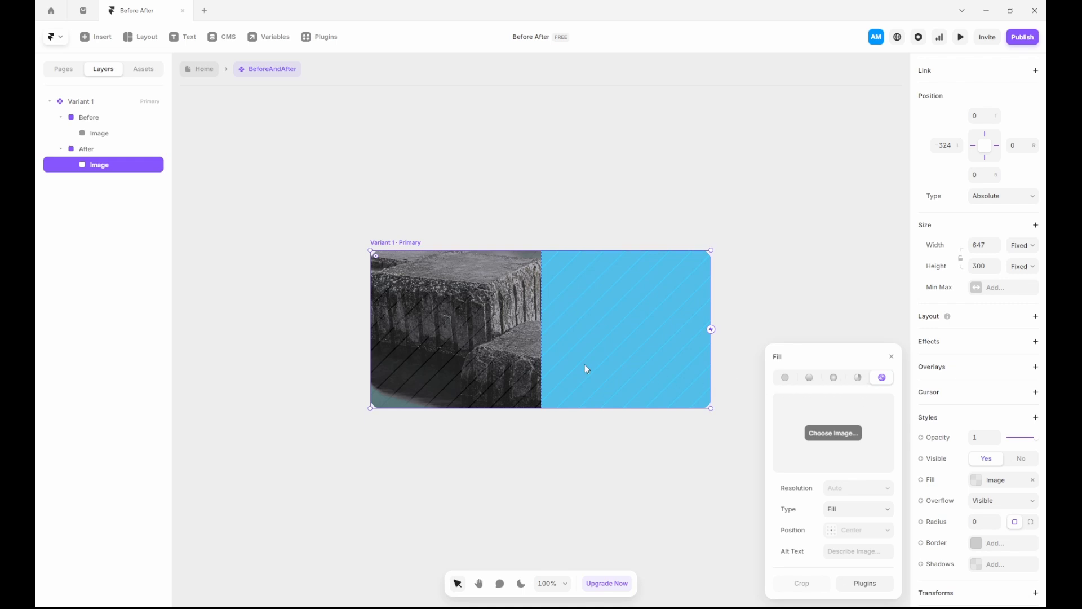
{"action": "left_click", "coordinate": [875, 584]}
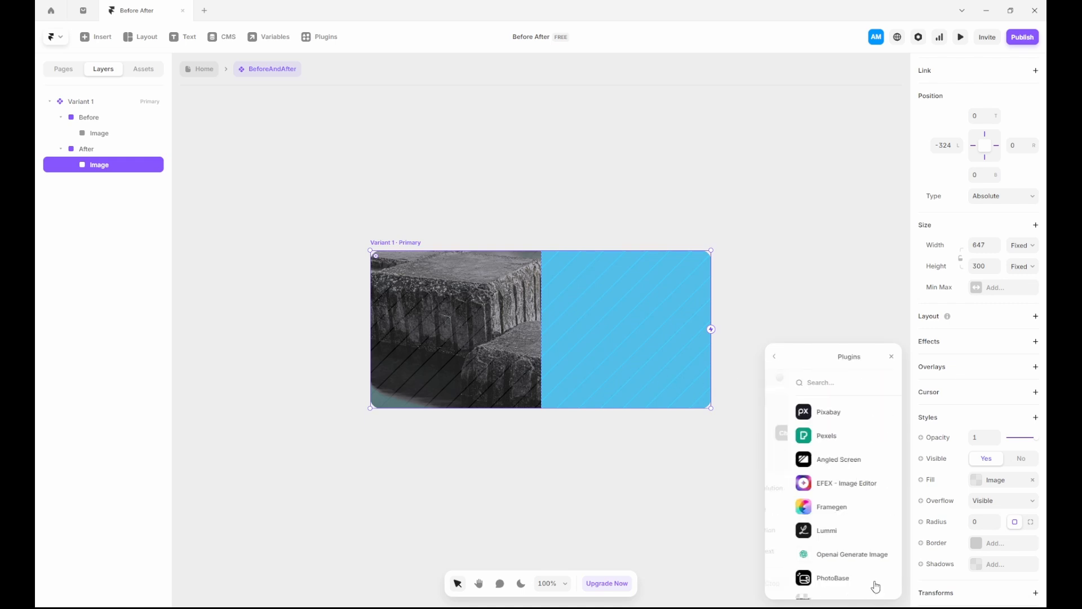
{"action": "left_click", "coordinate": [799, 413]}
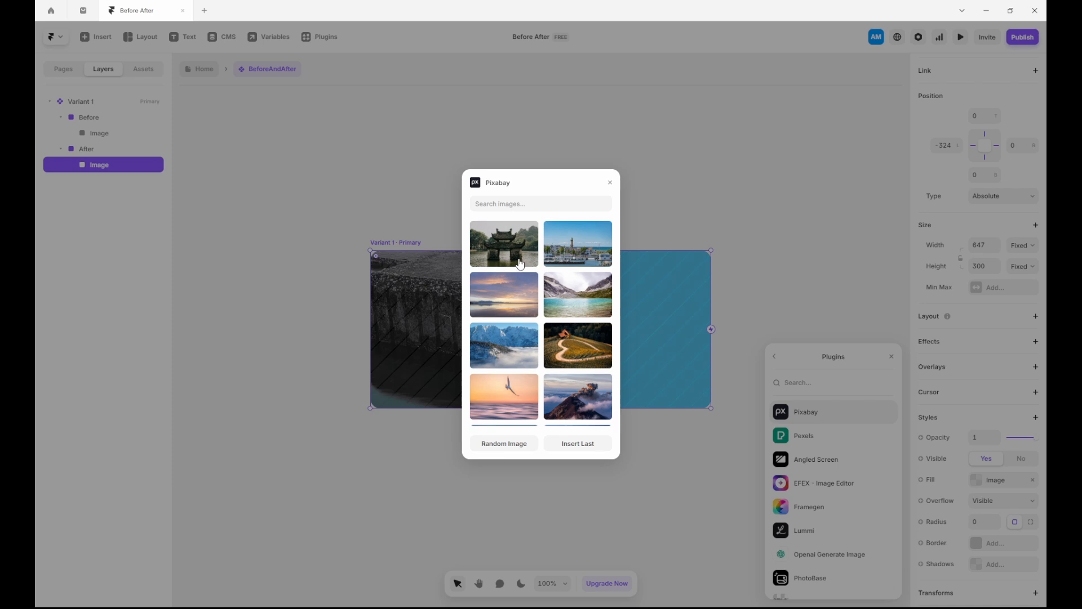
{"action": "left_click", "coordinate": [521, 263]}
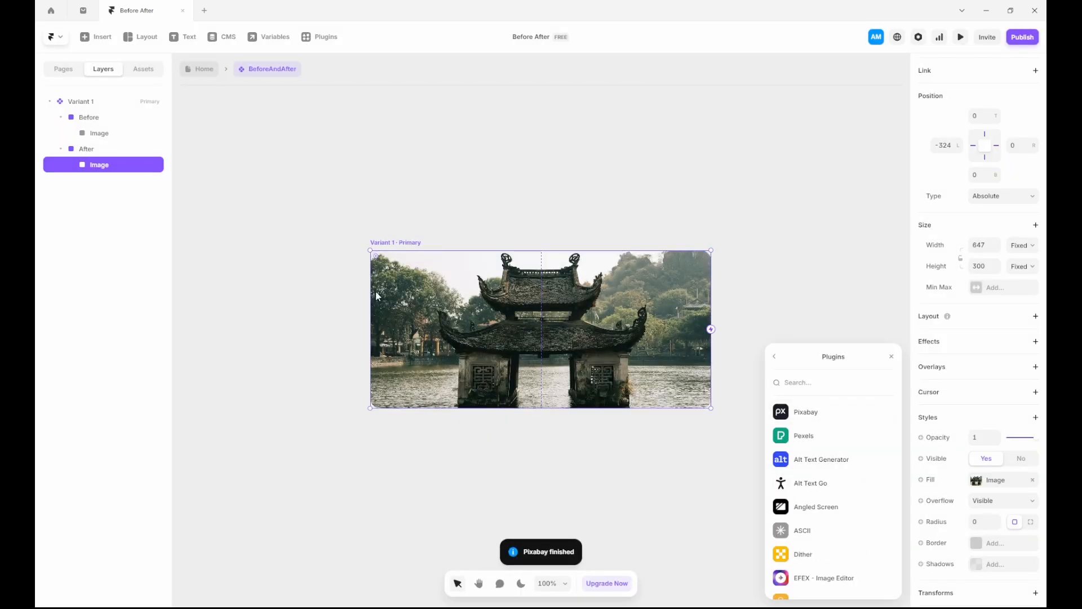
Step: Change the After frame's overflow so that its temple image is clipped to the frame's own half
{"action": "left_click", "coordinate": [93, 154]}
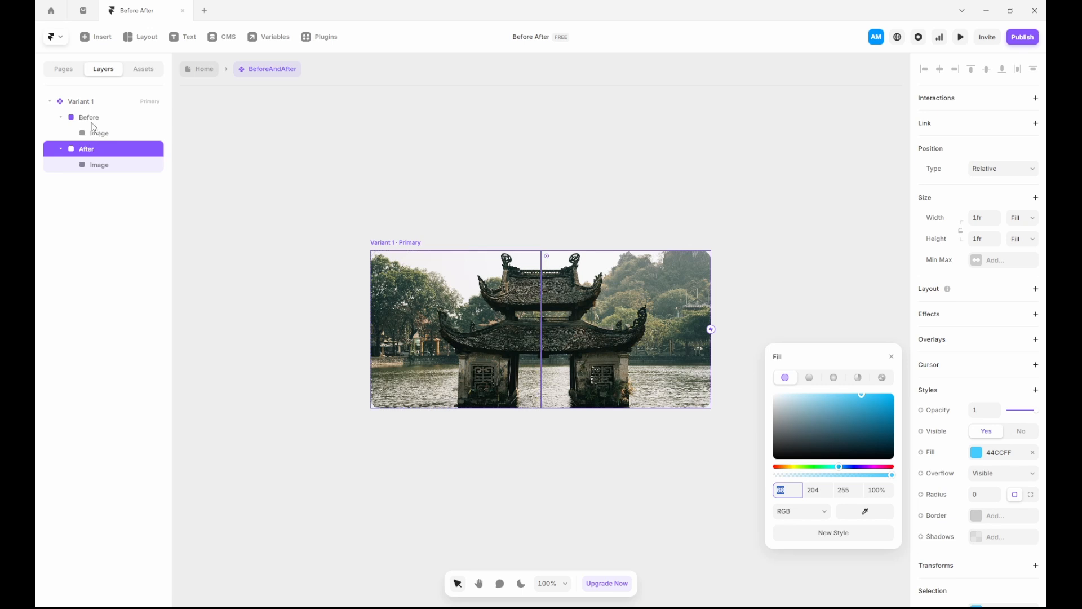
{"action": "left_click", "coordinate": [92, 164]}
{"action": "left_click", "coordinate": [85, 152]}
{"action": "left_click", "coordinate": [60, 117]}
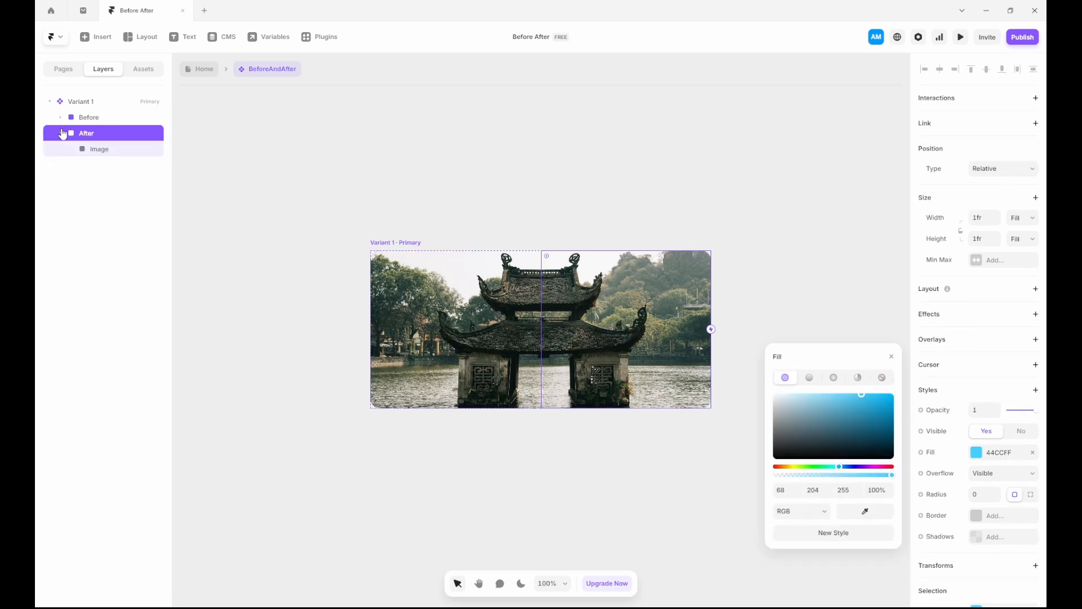
{"action": "left_click", "coordinate": [60, 132]}
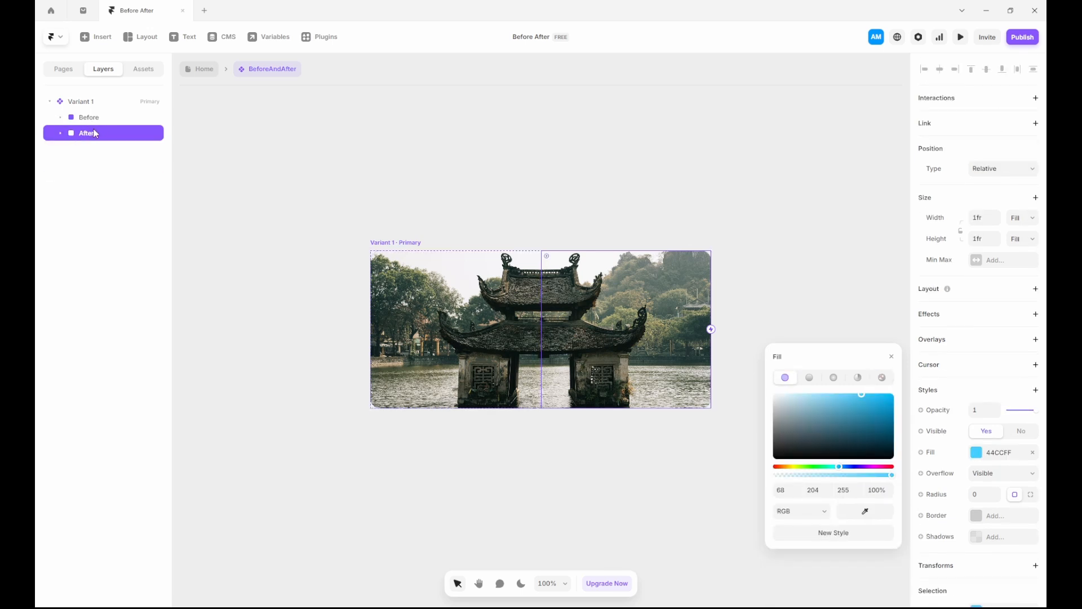
{"action": "left_click", "coordinate": [1017, 477]}
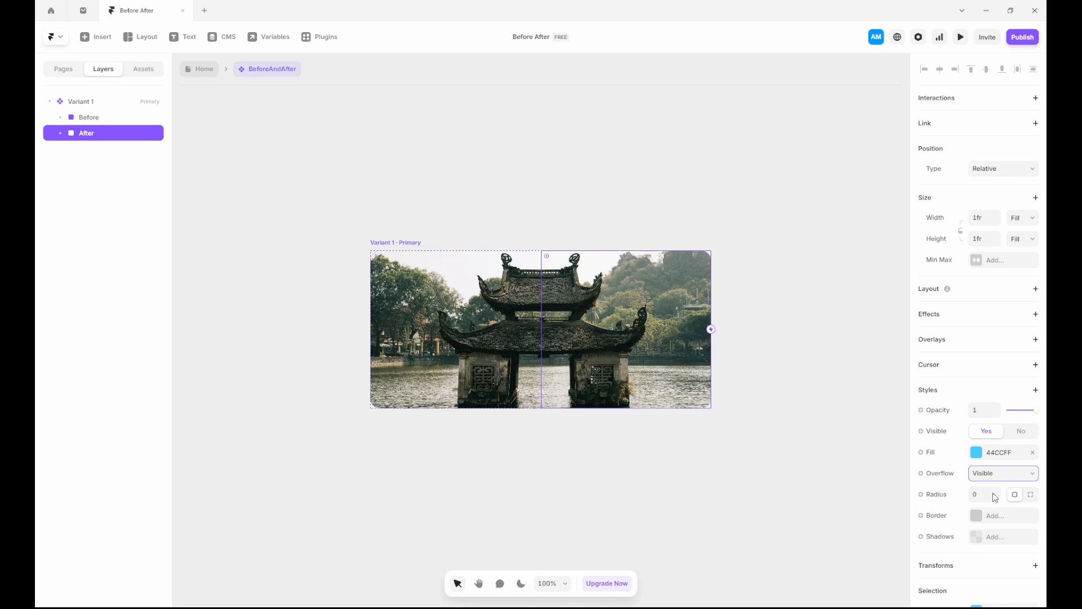
{"action": "left_click", "coordinate": [978, 489]}
{"action": "left_click", "coordinate": [777, 344]}
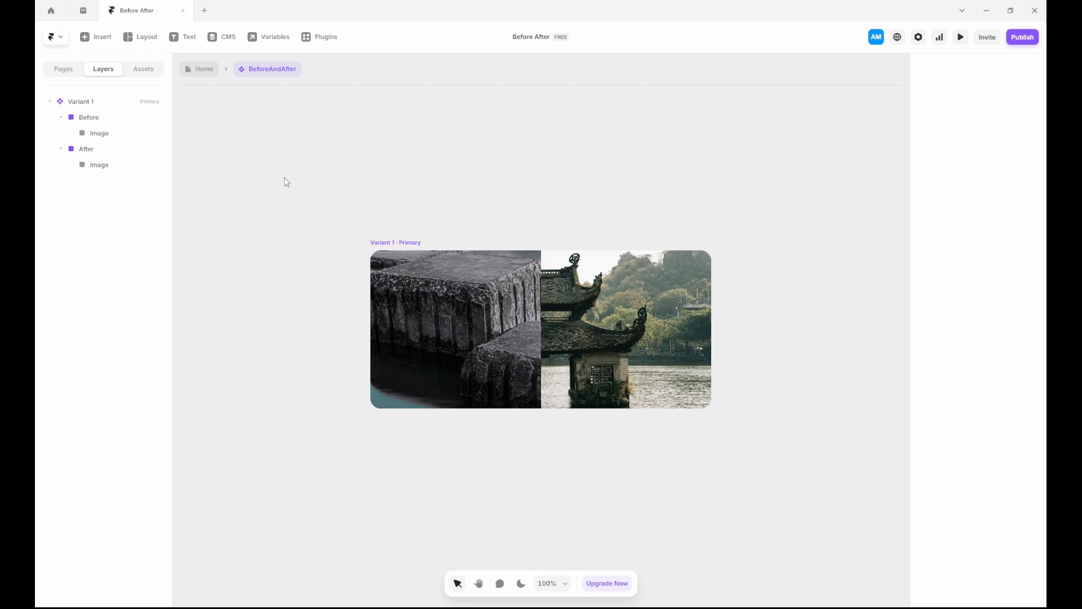
{"action": "left_click", "coordinate": [94, 116]}
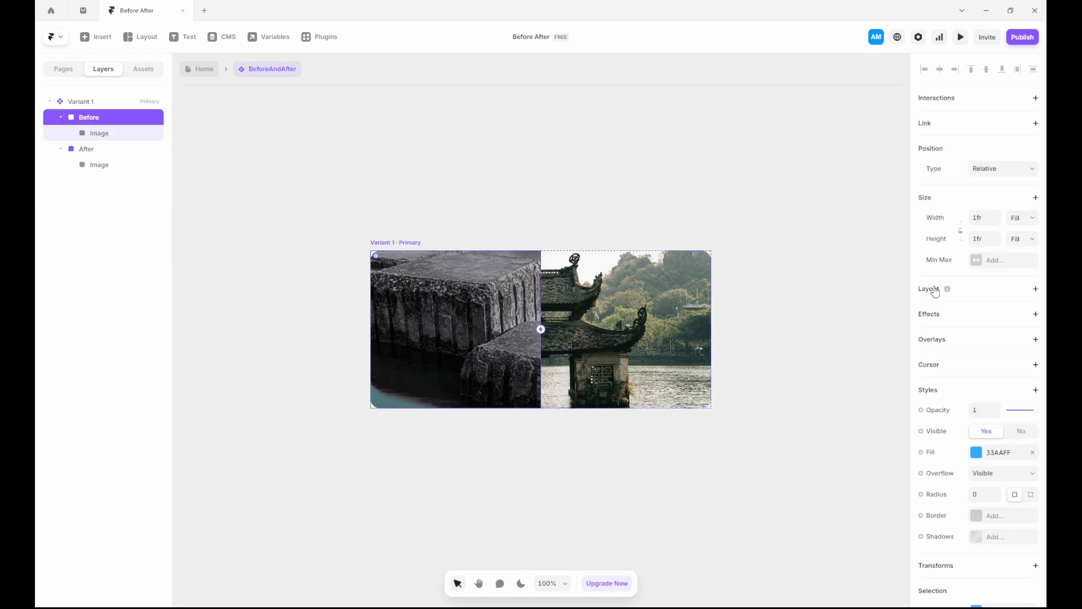
{"action": "left_click", "coordinate": [1028, 226]}
{"action": "left_click", "coordinate": [1025, 250]}
{"action": "left_click", "coordinate": [612, 220]}
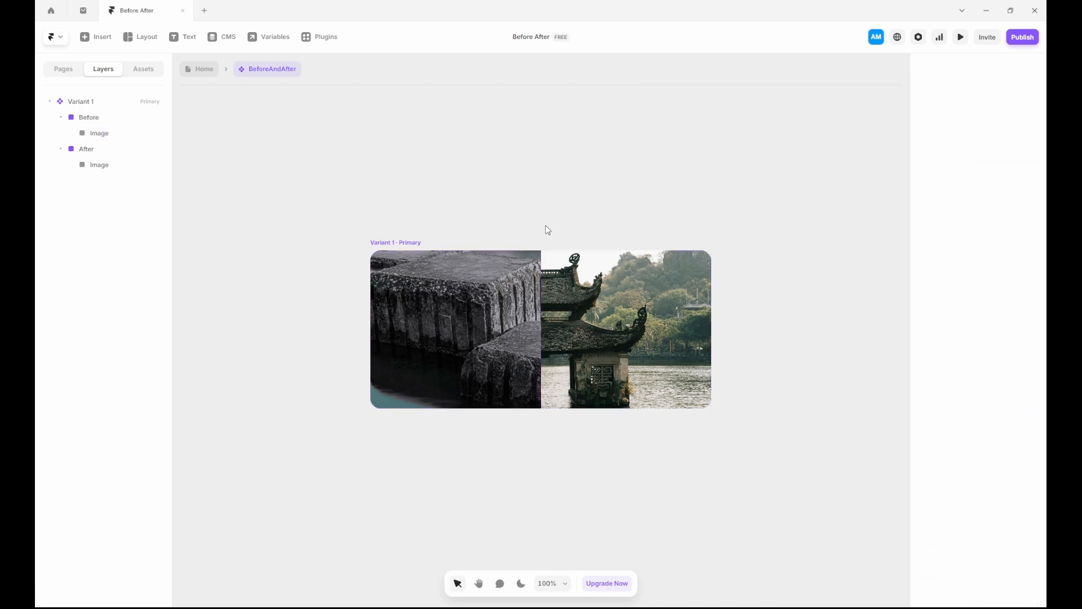
{"action": "left_click", "coordinate": [412, 243]}
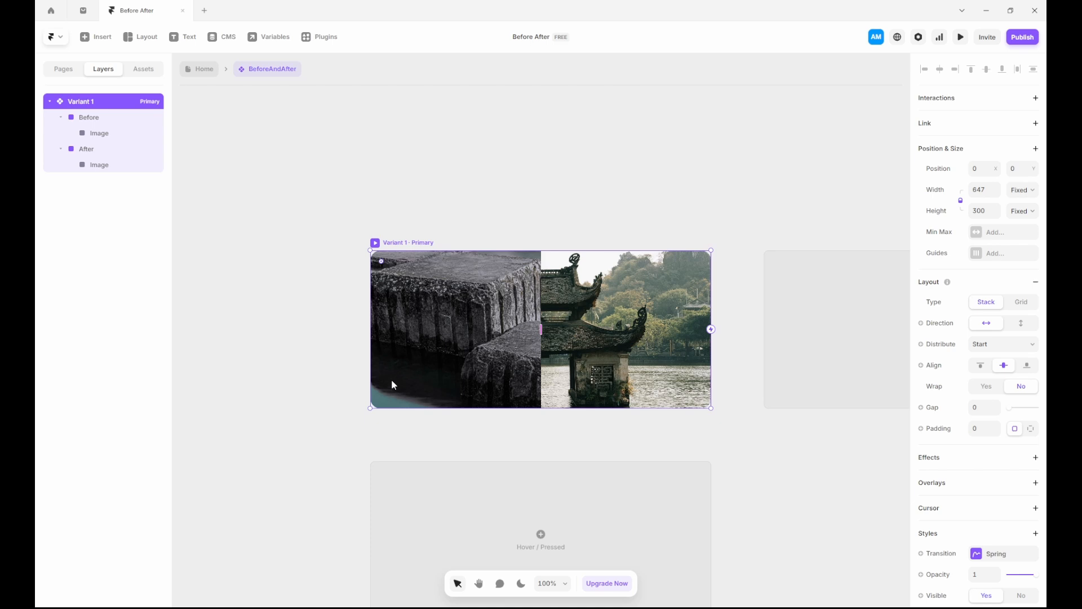
{"action": "left_click", "coordinate": [451, 223]}
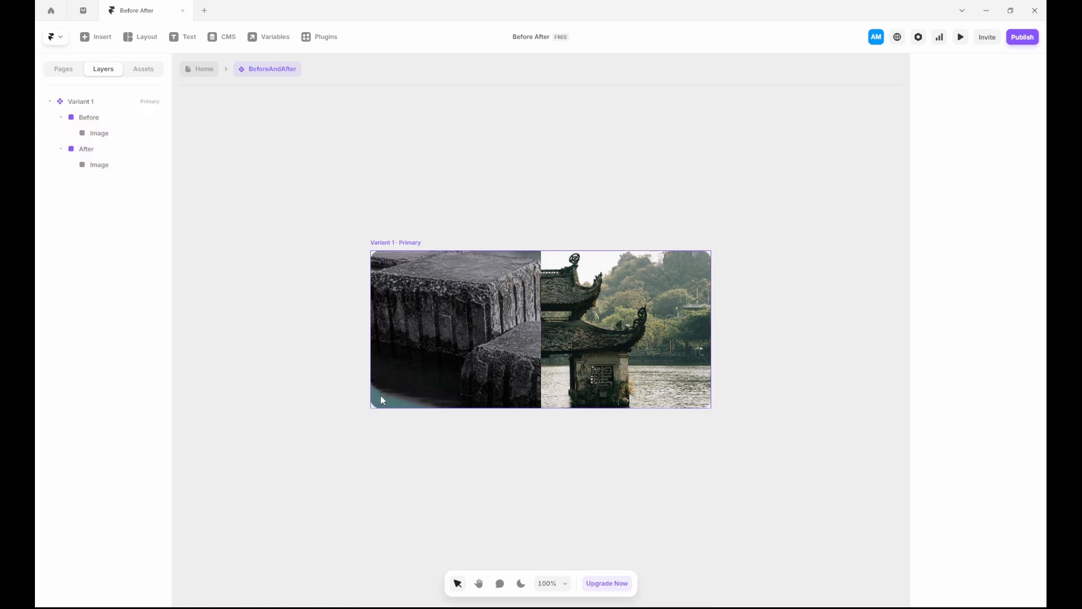
Step: Draw a label frame about 95 × 35 near the variant's lower-left corner and move it directly under Variant 1, above Before
{"action": "key", "text": "f"}
{"action": "left_click_drag", "start_coordinate": [380, 385], "coordinate": [433, 405]}
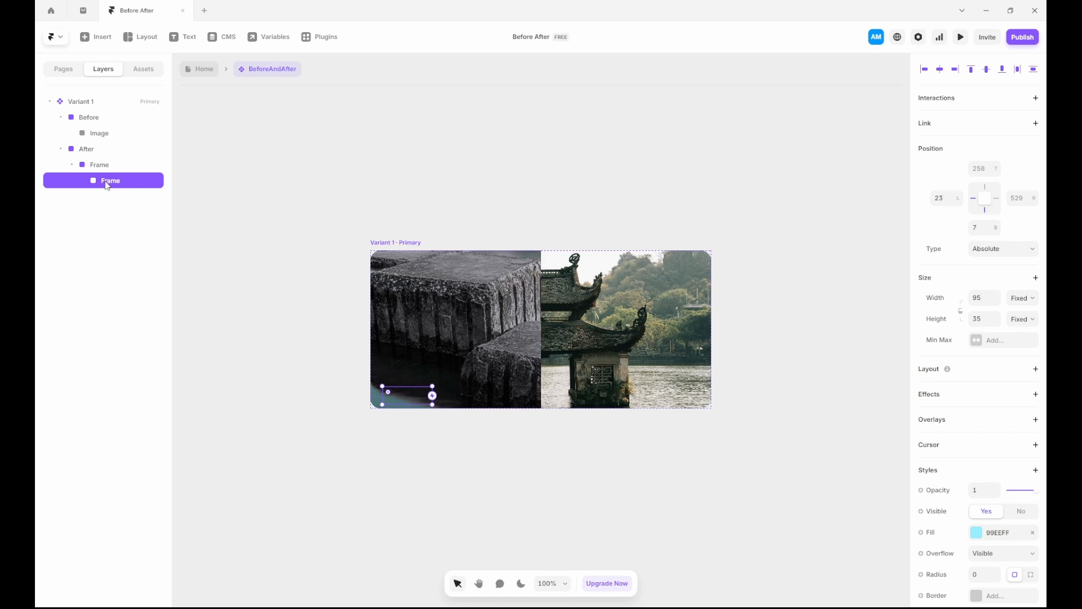
{"action": "left_click_drag", "start_coordinate": [107, 185], "coordinate": [96, 114]}
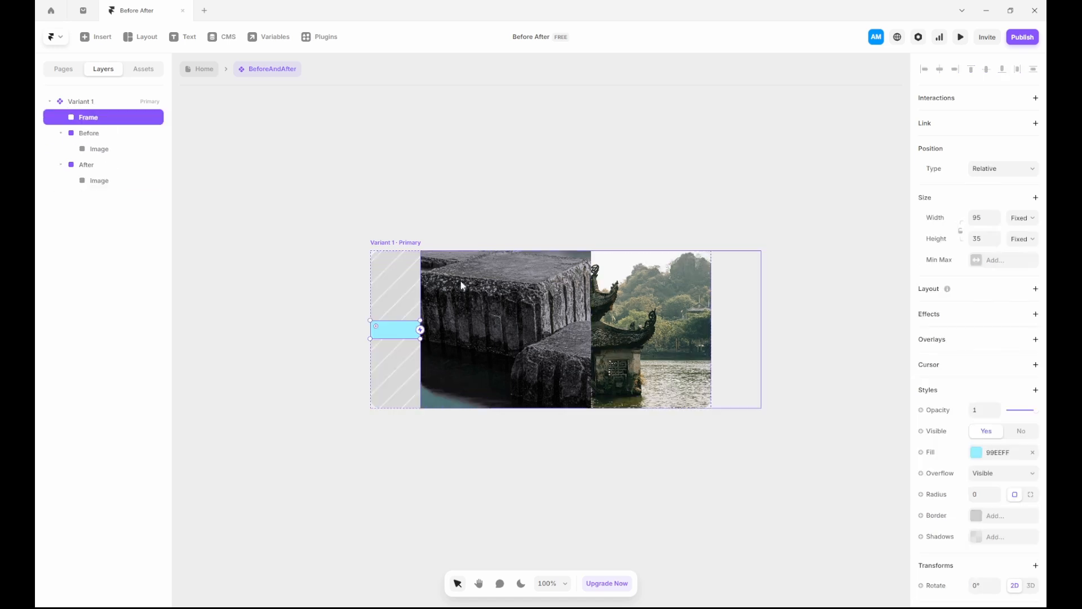
Step: Make the label frame's position Absolute and place it about 31 from the variant's left edge and 23 from its bottom
{"action": "left_click", "coordinate": [1004, 169]}
{"action": "left_click", "coordinate": [990, 189]}
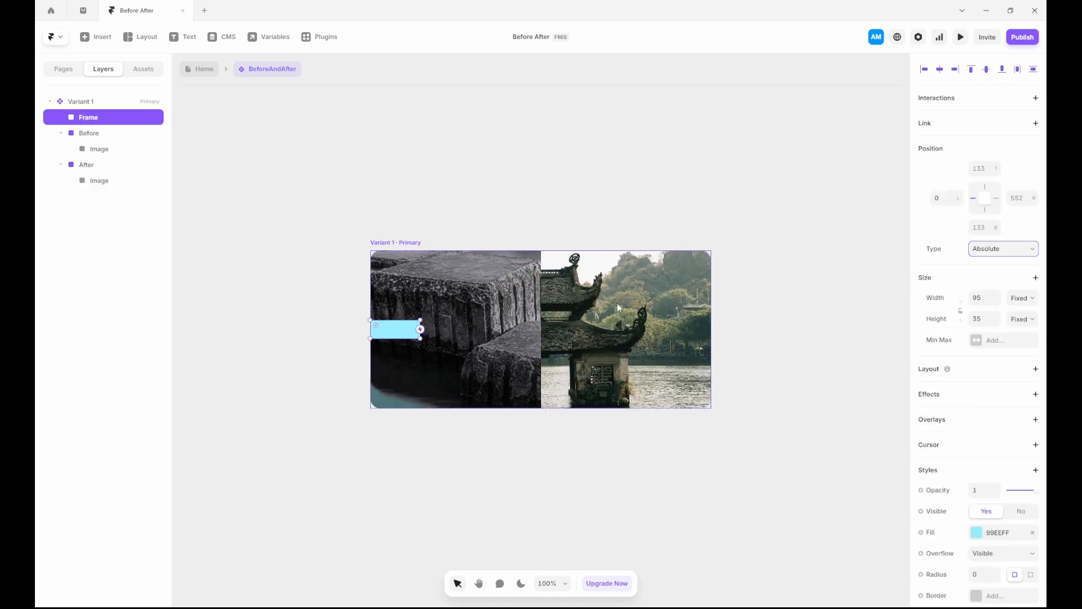
{"action": "left_click_drag", "start_coordinate": [392, 327], "coordinate": [407, 386]}
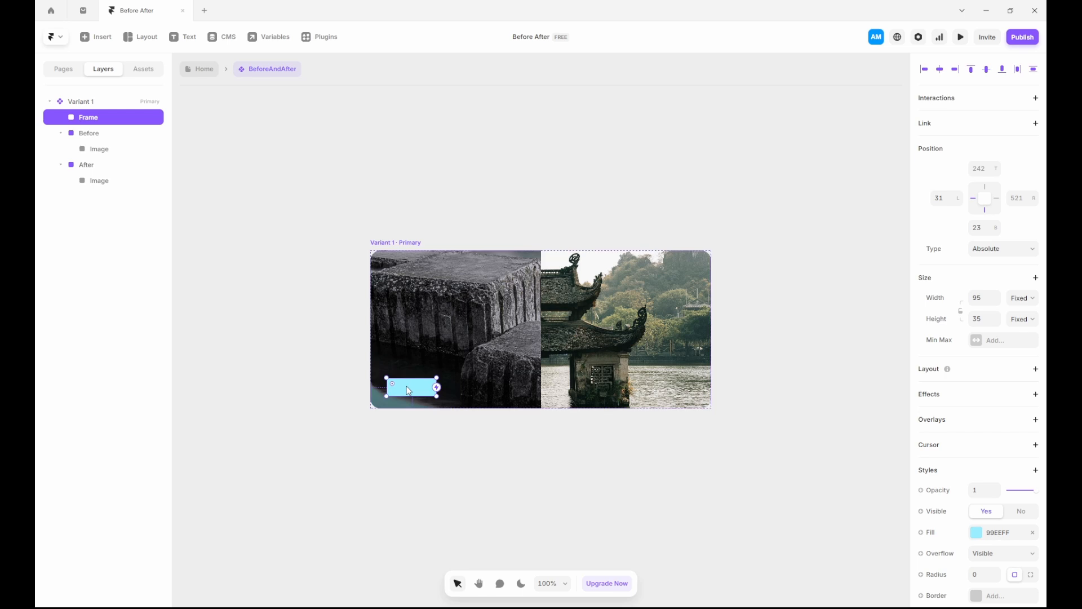
Step: Add the text "Before" inside the label frame and centre it there
{"action": "key", "text": "t"}
{"action": "left_click", "coordinate": [400, 386]}
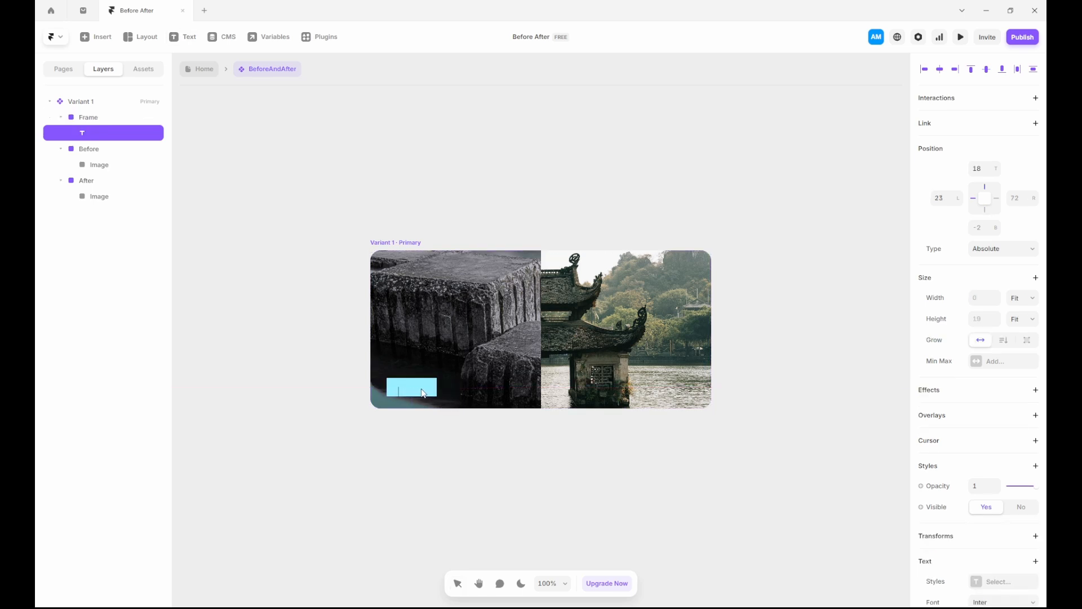
{"action": "type", "text": "Before"}
{"action": "key", "text": "Escape"}
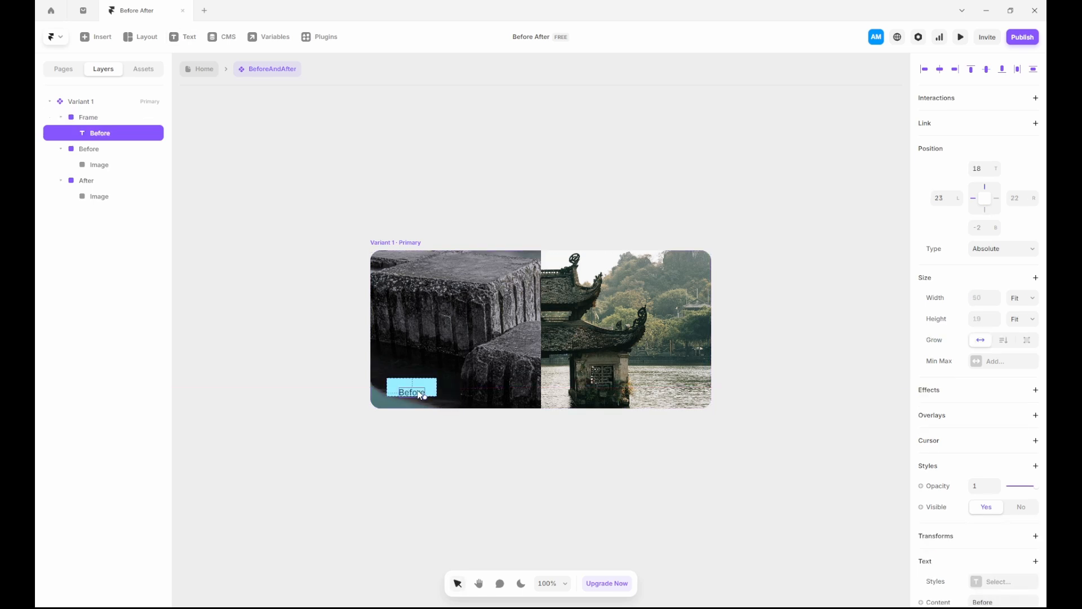
{"action": "left_click_drag", "start_coordinate": [417, 391], "coordinate": [417, 386]}
Step: Add a Stack layout to the Before label's frame and make both its width and height Fit
{"action": "left_click", "coordinate": [91, 117]}
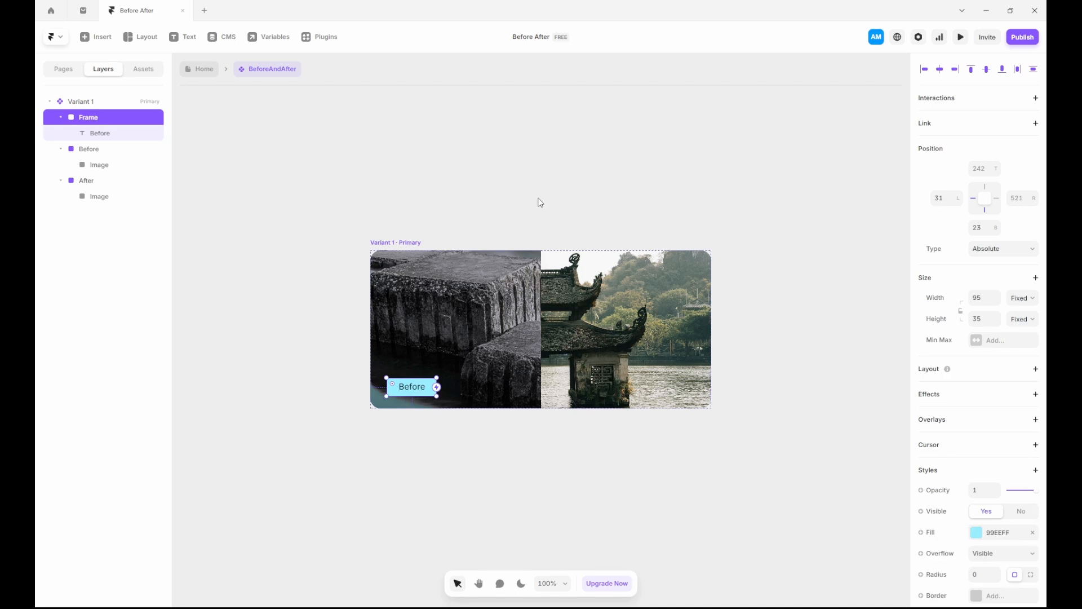
{"action": "left_click", "coordinate": [1036, 369]}
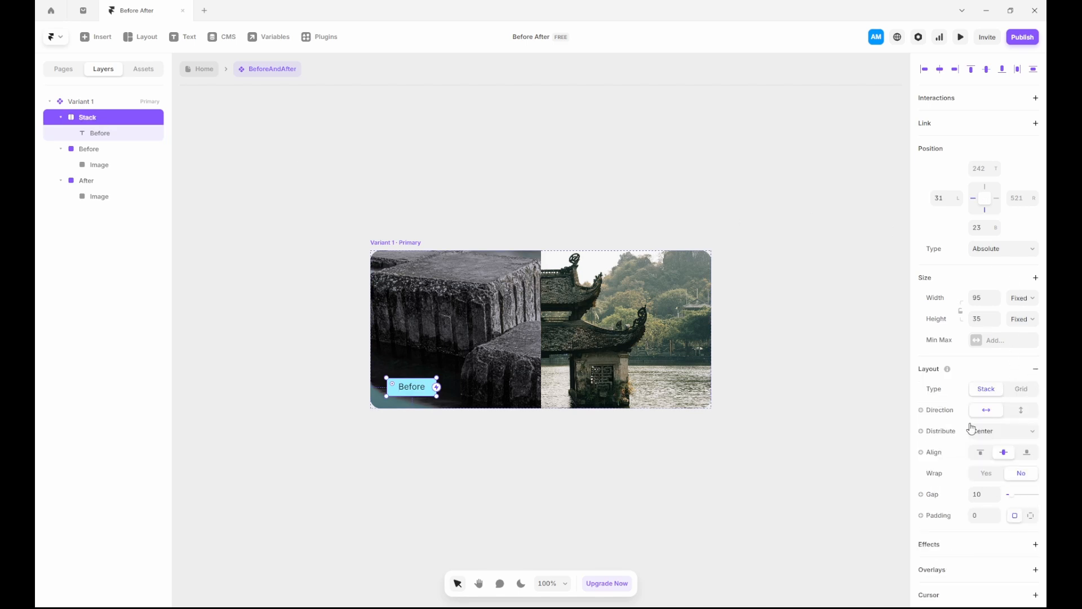
{"action": "scroll", "coordinate": [986, 443], "scroll_direction": "down", "scroll_amount": 1}
{"action": "left_click", "coordinate": [1023, 245]}
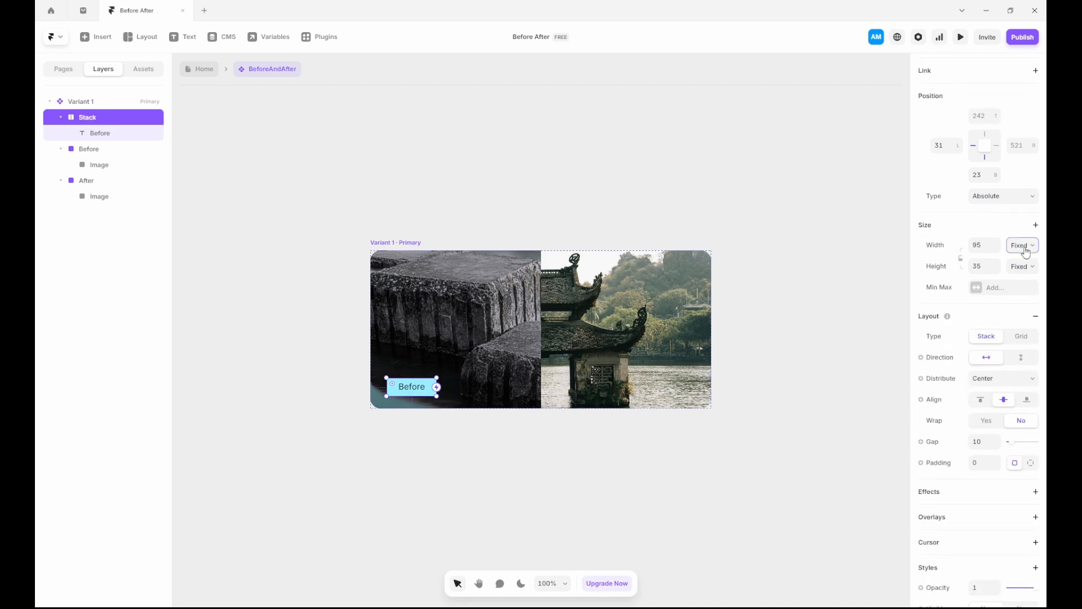
{"action": "left_click", "coordinate": [1026, 296]}
{"action": "left_click", "coordinate": [1023, 273]}
{"action": "left_click", "coordinate": [1024, 322]}
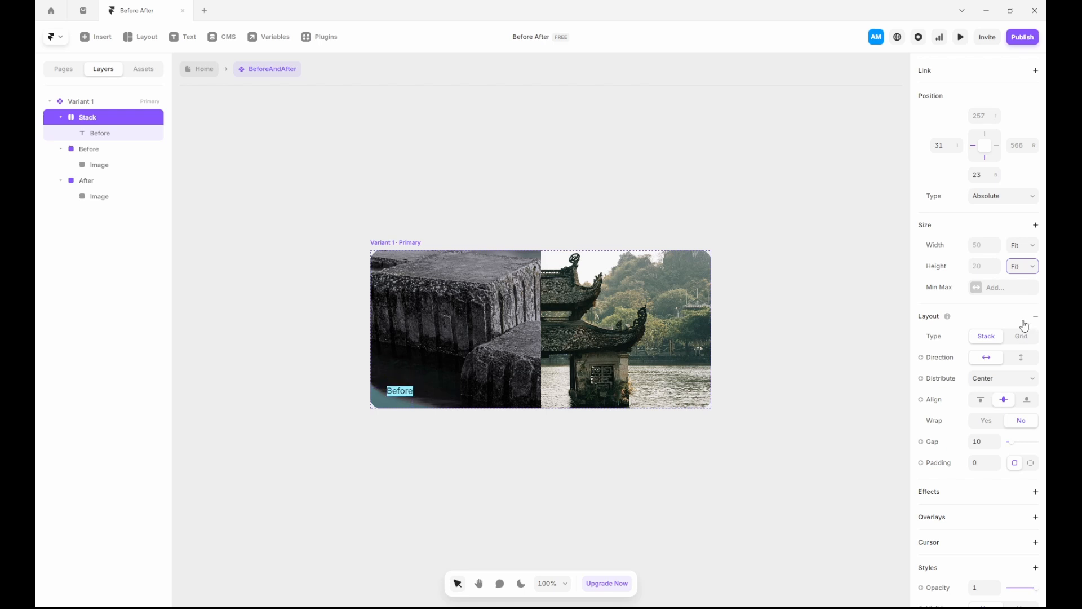
Step: Set the label stack's individual padding to 4 top, 12 right, 4 bottom and 12 left
{"action": "left_click", "coordinate": [1030, 463]}
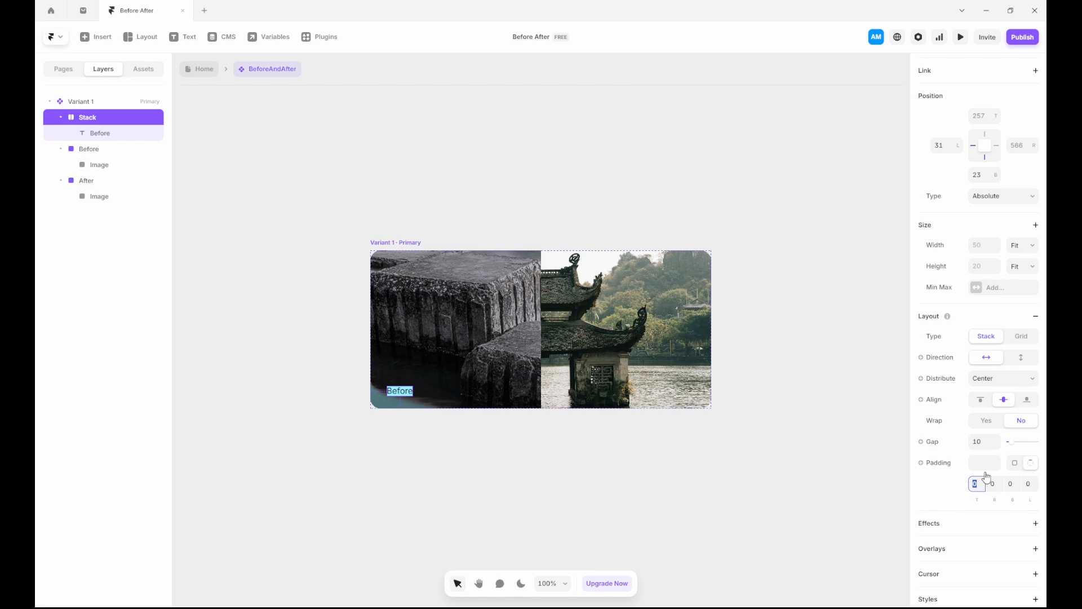
{"action": "type", "text": "8"}
{"action": "left_click", "coordinate": [994, 485]}
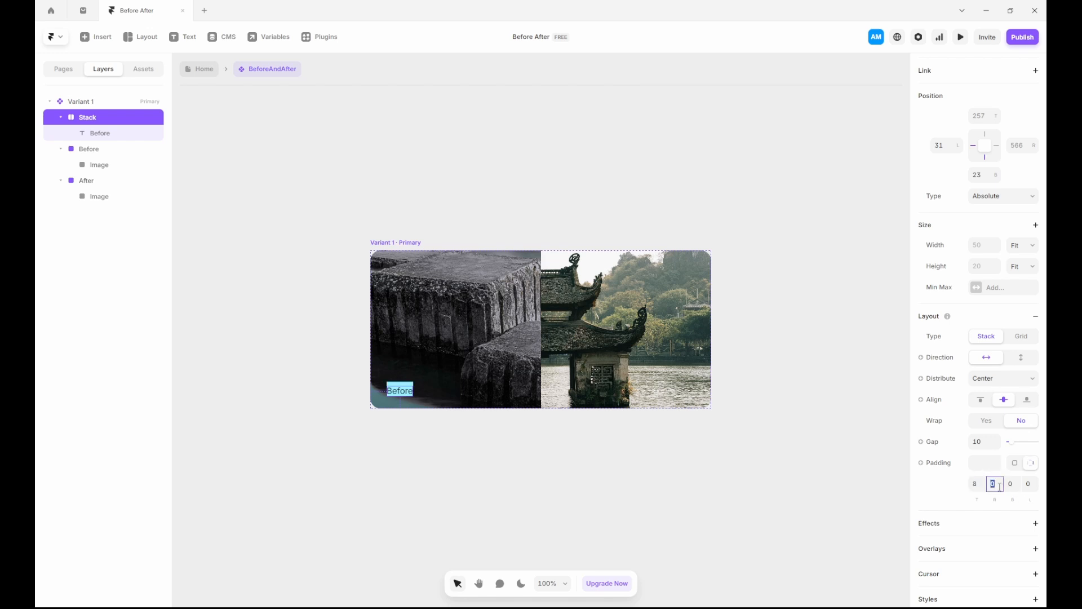
{"action": "left_click", "coordinate": [981, 484]}
{"action": "type", "text": "4"}
{"action": "left_click", "coordinate": [996, 484]}
{"action": "type", "text": "12"}
{"action": "left_click", "coordinate": [1010, 483]}
{"action": "type", "text": "4"}
{"action": "left_click", "coordinate": [1029, 484]}
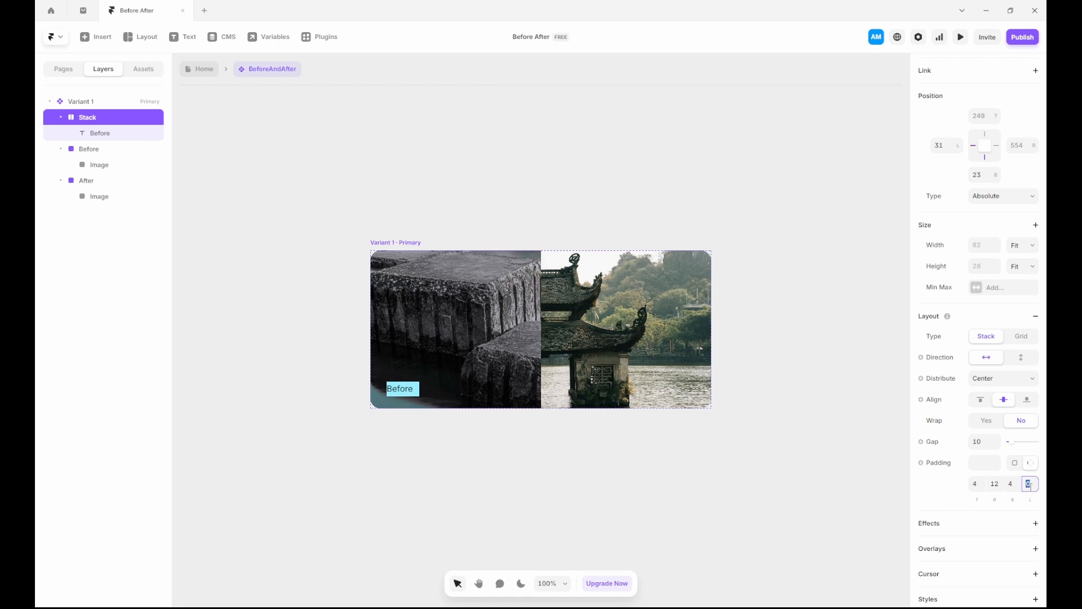
{"action": "type", "text": "12"}
{"action": "left_click", "coordinate": [986, 463]}
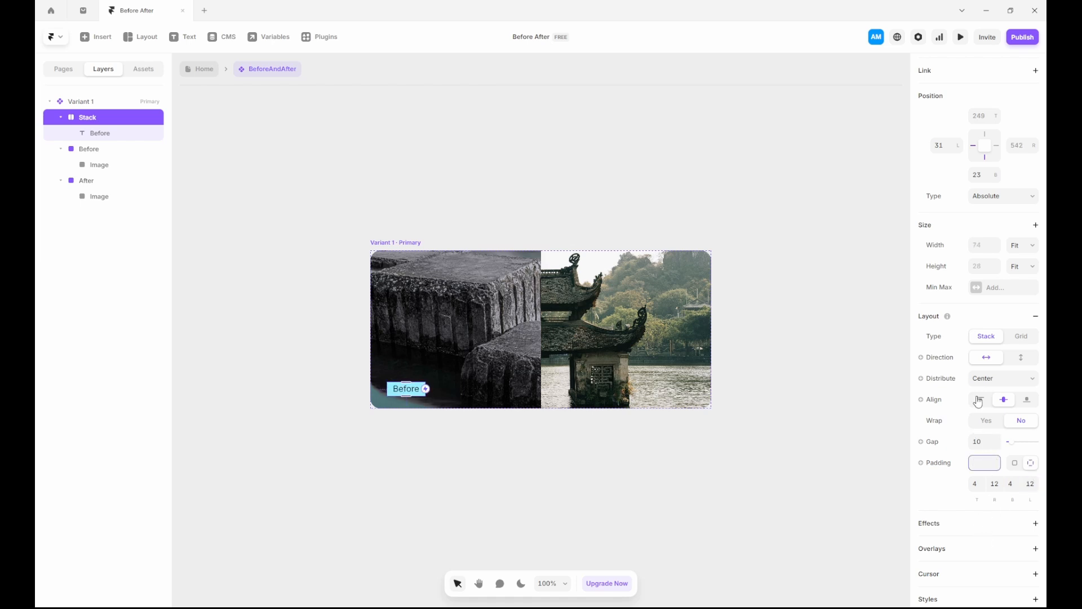
Step: Round the label stack's corners with a radius of 20 and change its fill to white, FFFFFF
{"action": "scroll", "coordinate": [981, 438], "scroll_direction": "down", "scroll_amount": 4}
{"action": "left_click", "coordinate": [986, 497]}
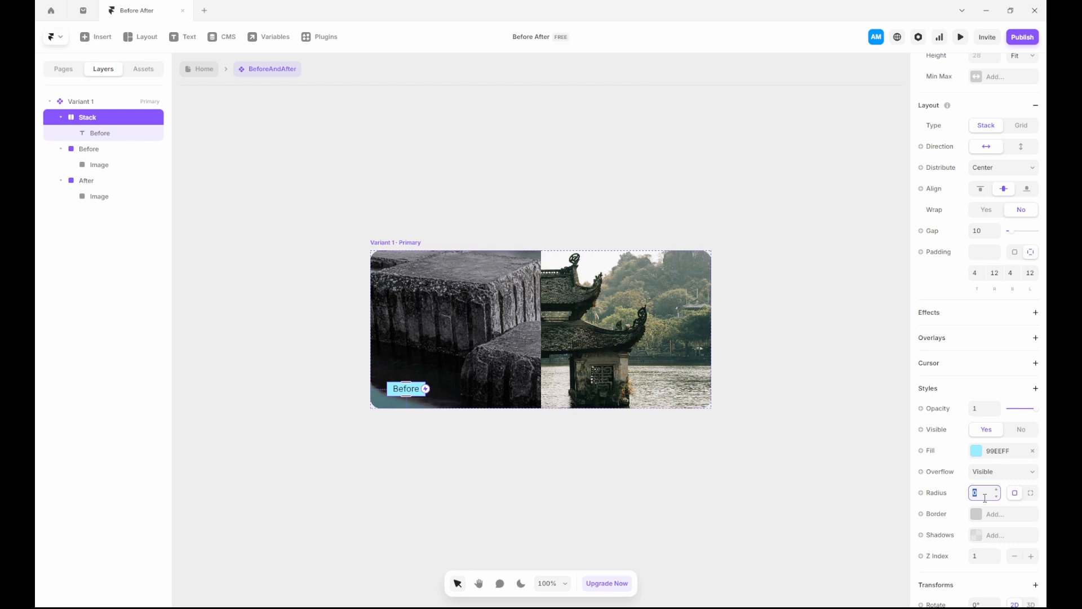
{"action": "key", "text": "Return"}
{"action": "left_click", "coordinate": [977, 453]}
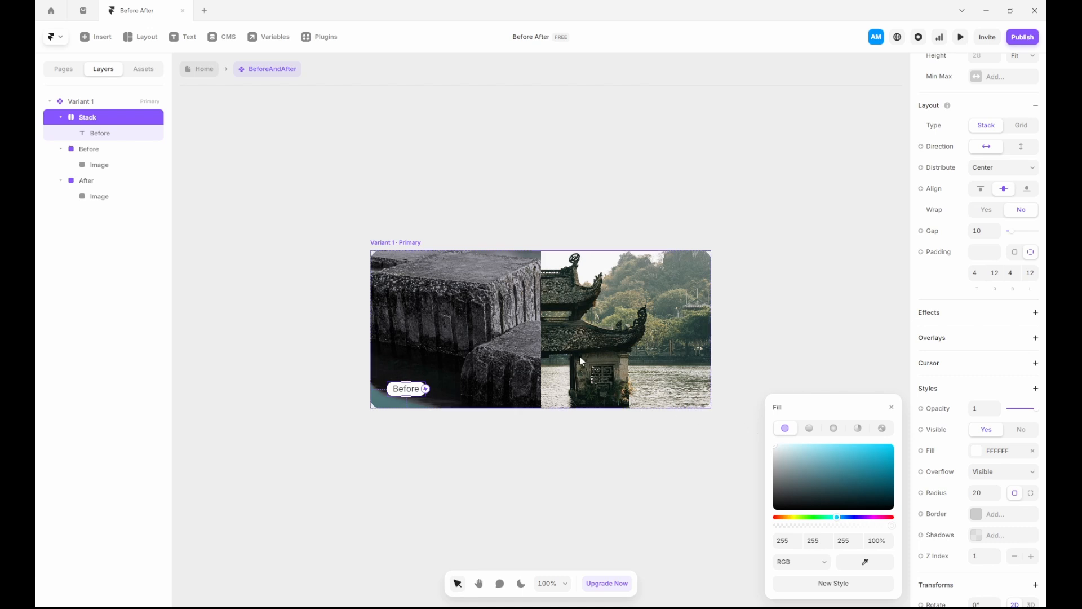
{"action": "left_click", "coordinate": [452, 437]}
{"action": "left_click", "coordinate": [404, 389]}
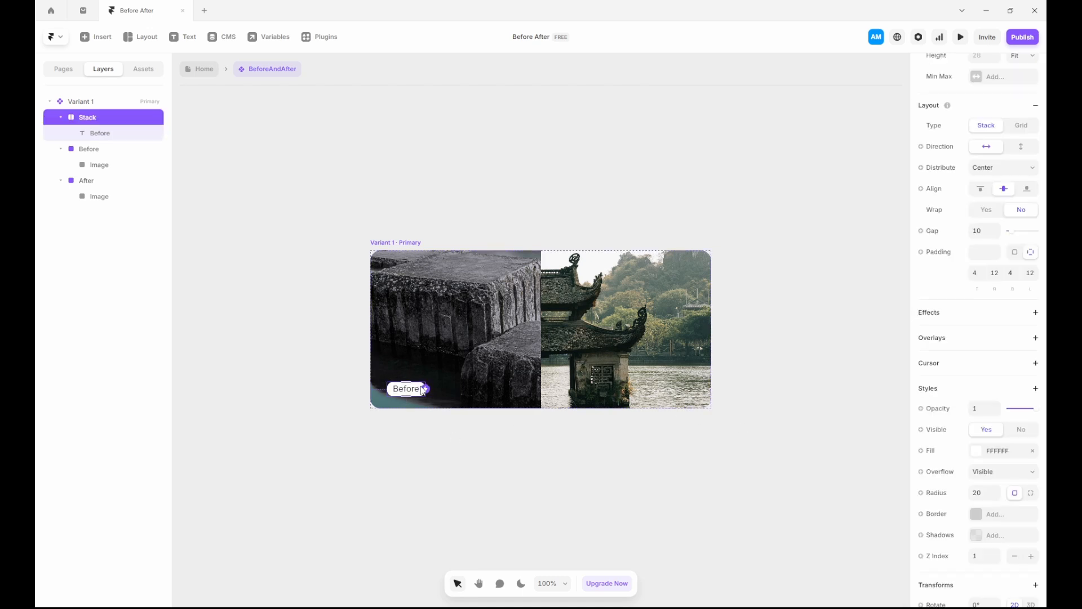
{"action": "double_click", "coordinate": [89, 118]}
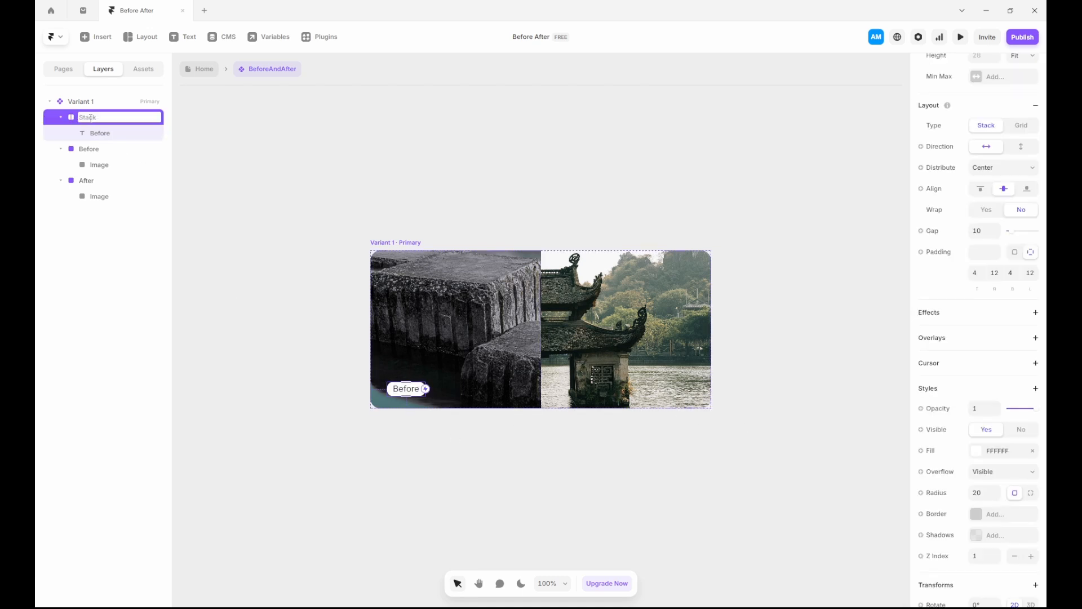
{"action": "left_click", "coordinate": [182, 140]}
Step: Position the Before label stack 20 from the variant's left edge and 20 from its bottom
{"action": "scroll", "coordinate": [385, 343], "scroll_direction": "up", "scroll_amount": 5}
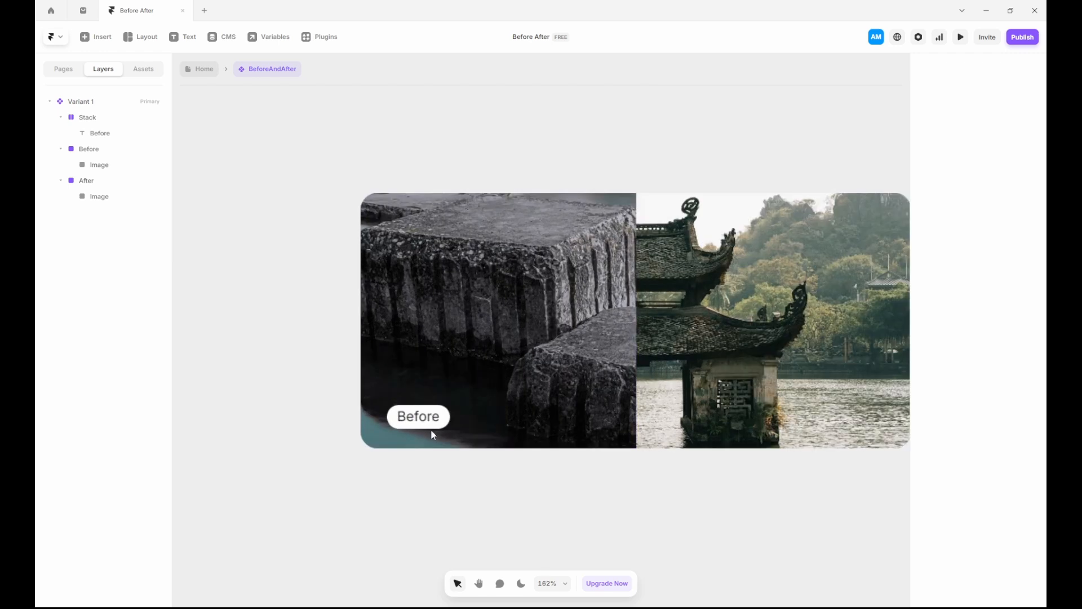
{"action": "left_click", "coordinate": [445, 416]}
{"action": "scroll", "coordinate": [978, 226], "scroll_direction": "up", "scroll_amount": 5}
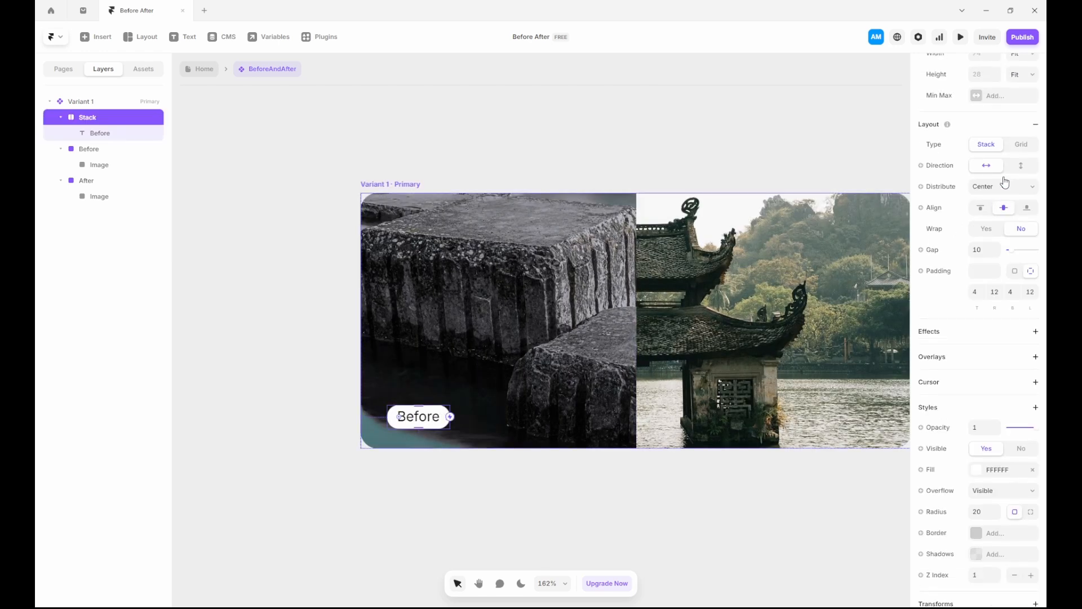
{"action": "left_click", "coordinate": [945, 200]}
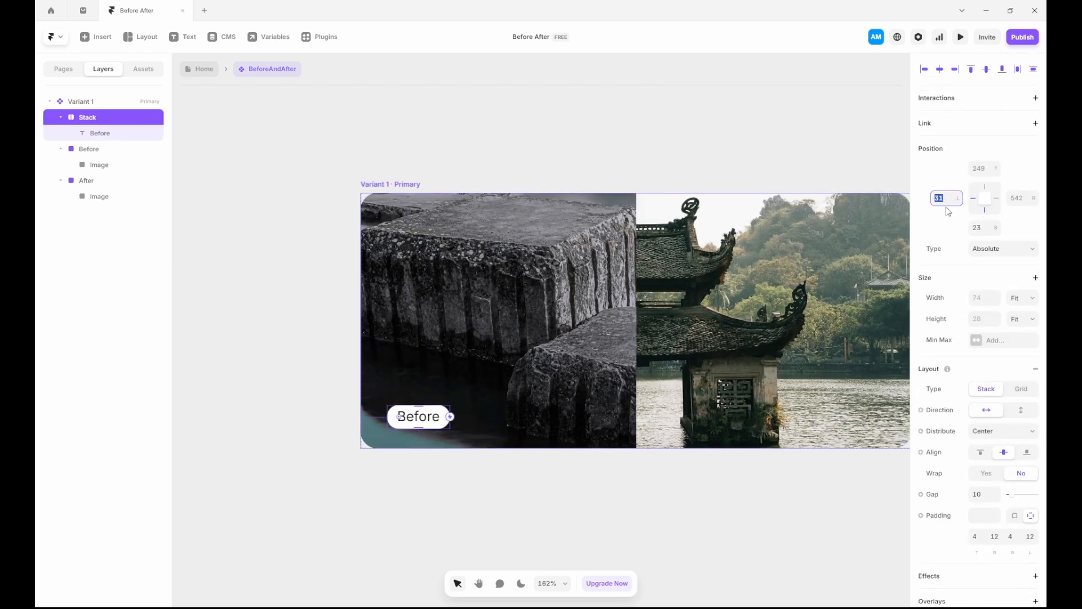
{"action": "type", "text": "20"}
{"action": "key", "text": "Return"}
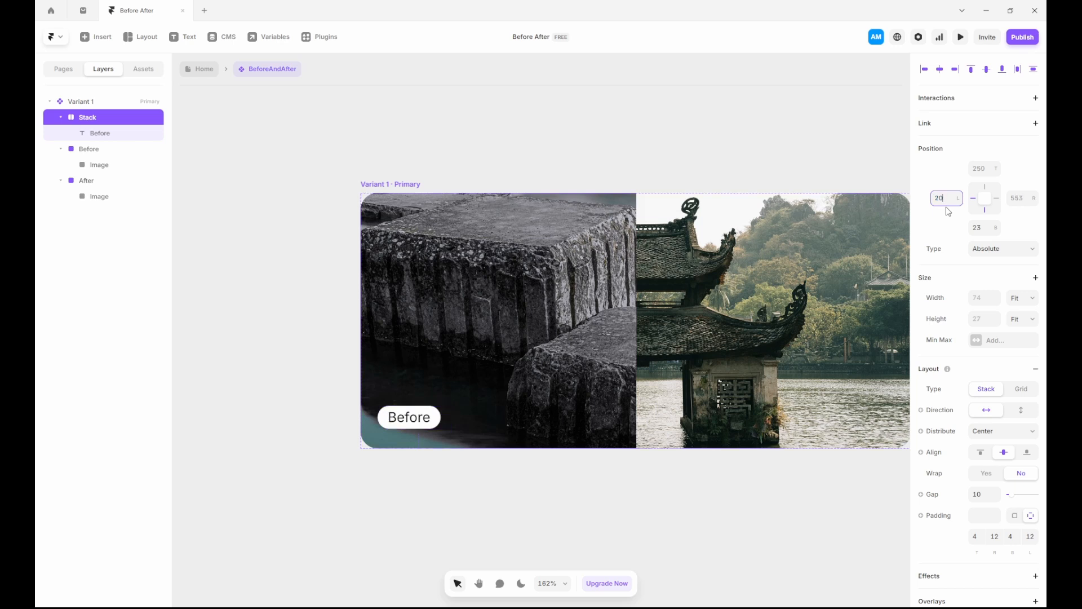
{"action": "left_click", "coordinate": [973, 225]}
{"action": "type", "text": "20"}
{"action": "key", "text": "Return"}
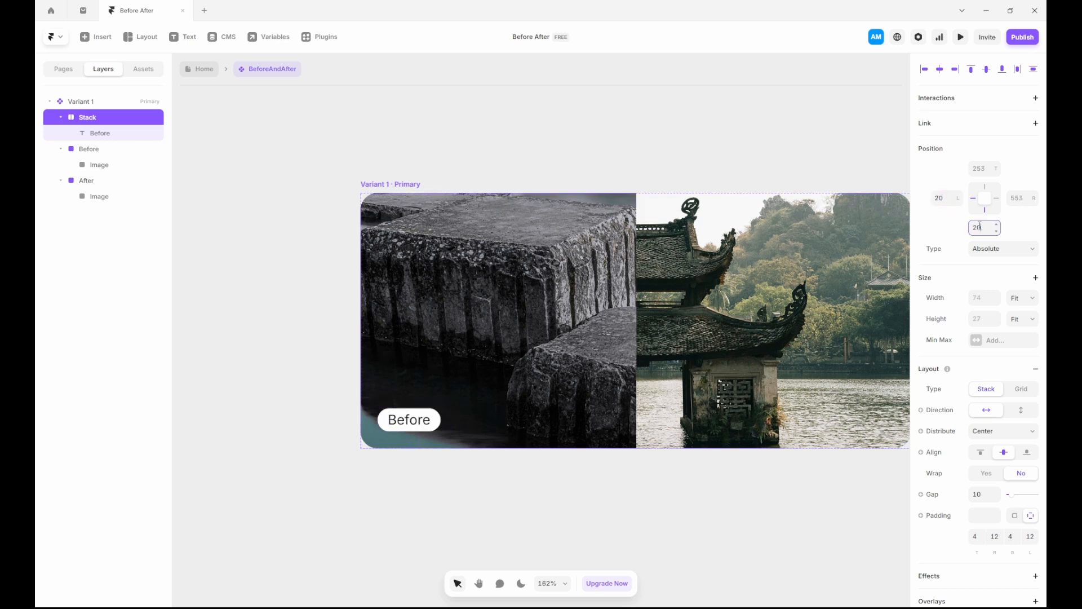
{"action": "left_click", "coordinate": [519, 124]}
Step: Rename the label's Stack layer as "Before Button"
{"action": "scroll", "coordinate": [501, 255], "scroll_direction": "down", "scroll_amount": 3}
{"action": "left_click", "coordinate": [410, 374]}
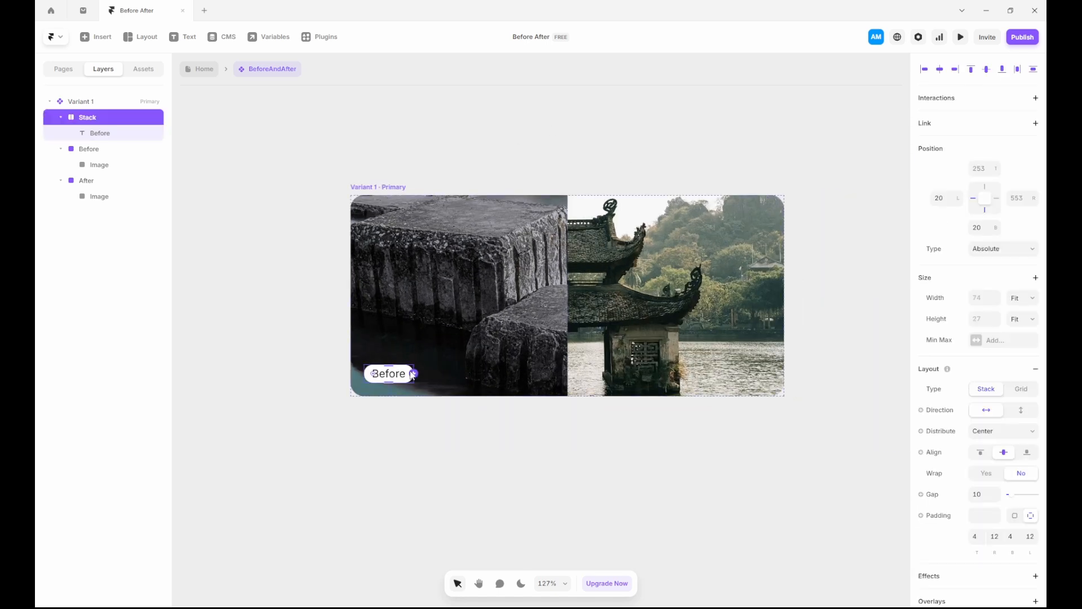
{"action": "double_click", "coordinate": [87, 121]}
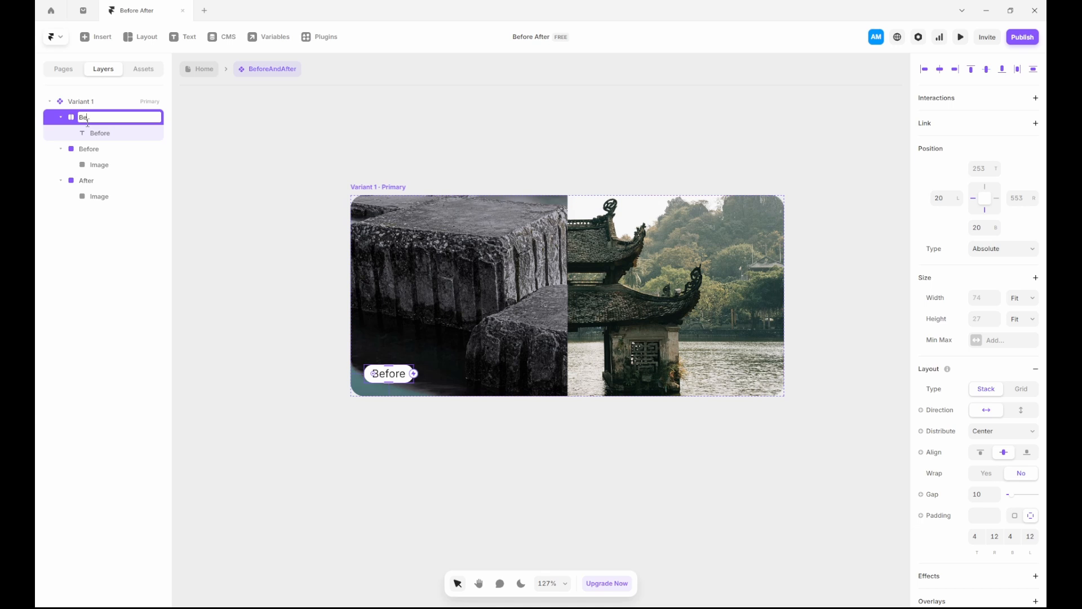
{"action": "type", "text": "Before Button"}
{"action": "key", "text": "Return"}
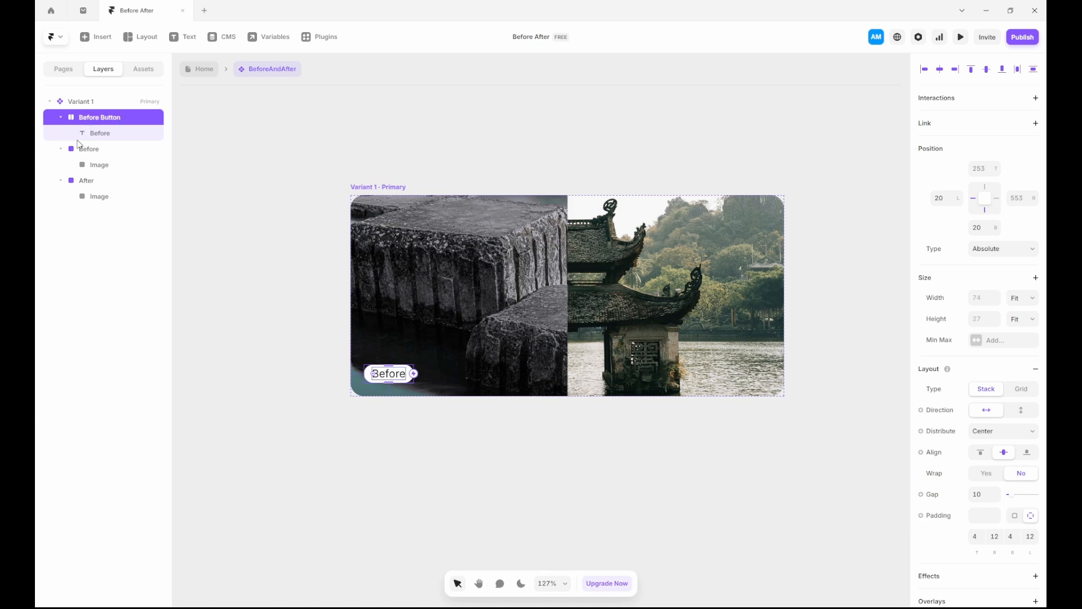
Step: Duplicate Before Button, place the copy about 13 from the variant's right edge at the same height, and rename it "After Button"
{"action": "key", "text": "ctrl+d"}
{"action": "left_click_drag", "start_coordinate": [401, 373], "coordinate": [762, 374]}
{"action": "double_click", "coordinate": [104, 214]}
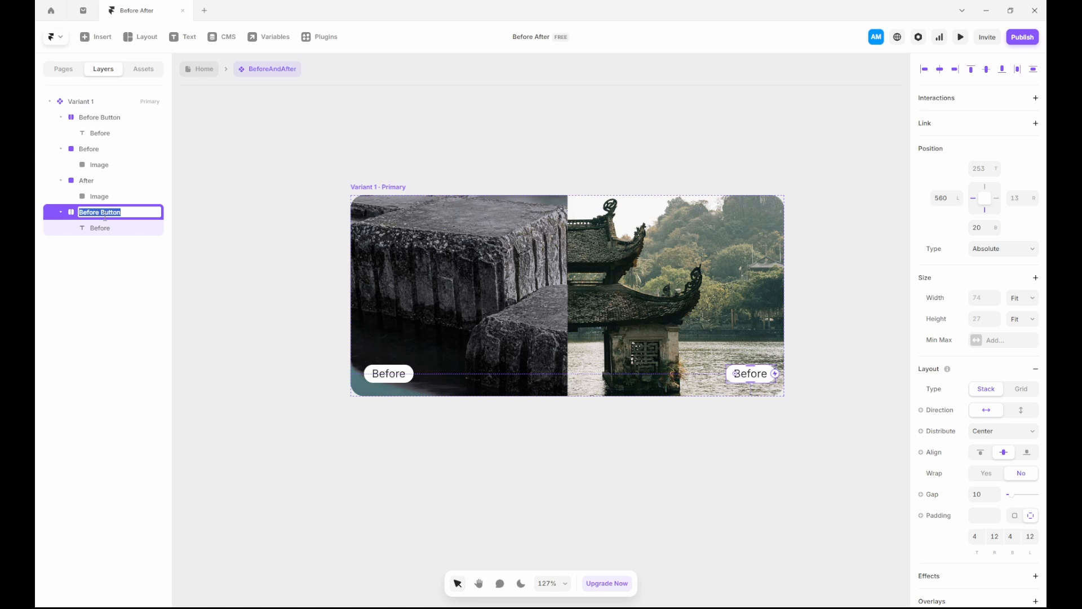
{"action": "type", "text": "After Button"}
{"action": "key", "text": "Return"}
Step: Pin After Button 20 from the variant's right edge
{"action": "left_click", "coordinate": [768, 373], "text": "shift"}
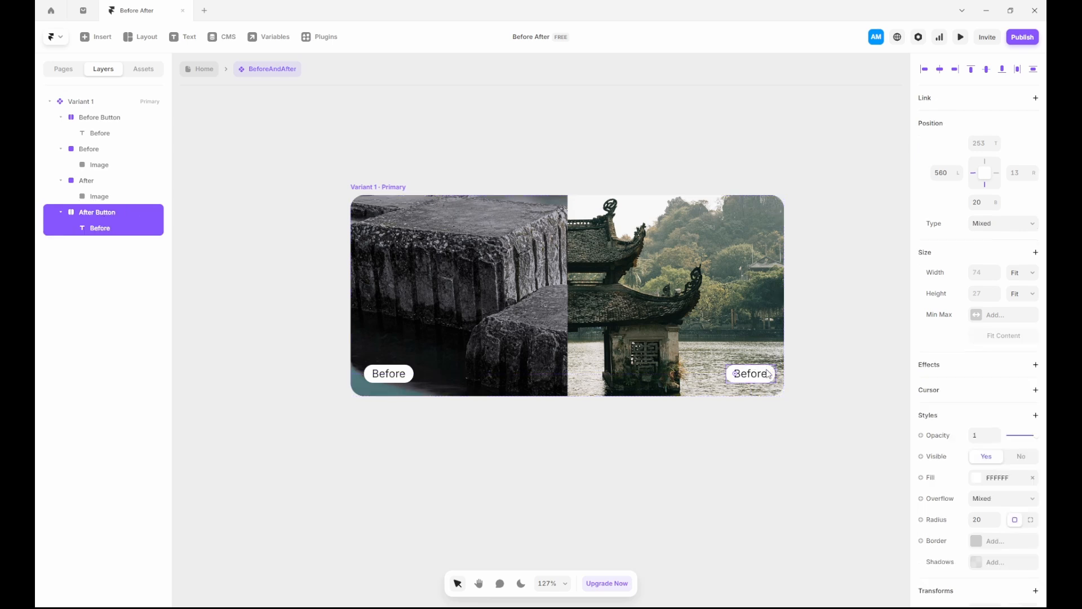
{"action": "left_click_drag", "start_coordinate": [767, 370], "coordinate": [730, 366]}
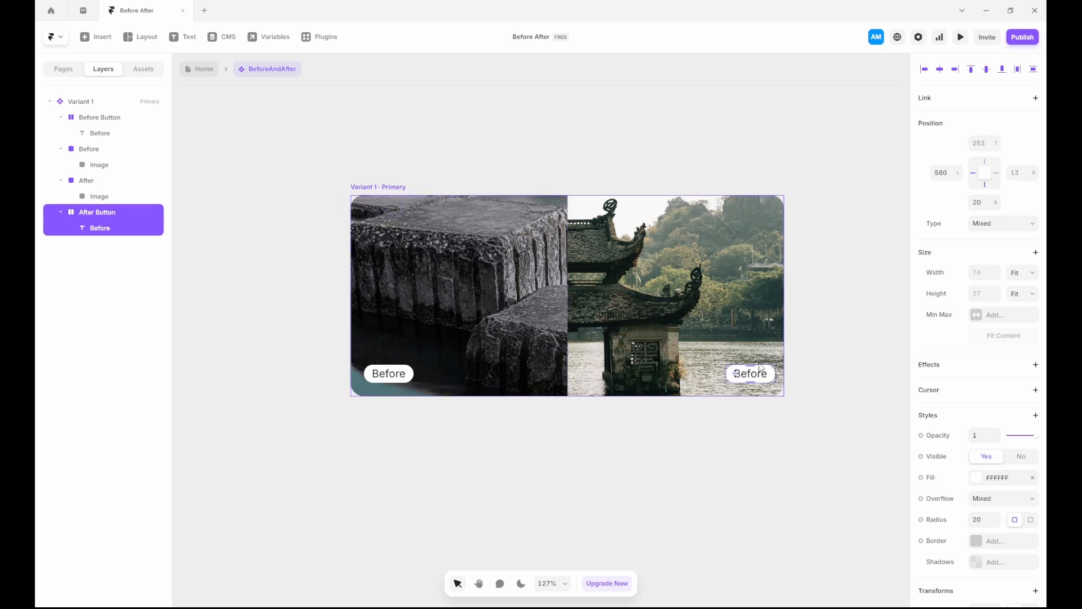
{"action": "left_click", "coordinate": [1012, 177]}
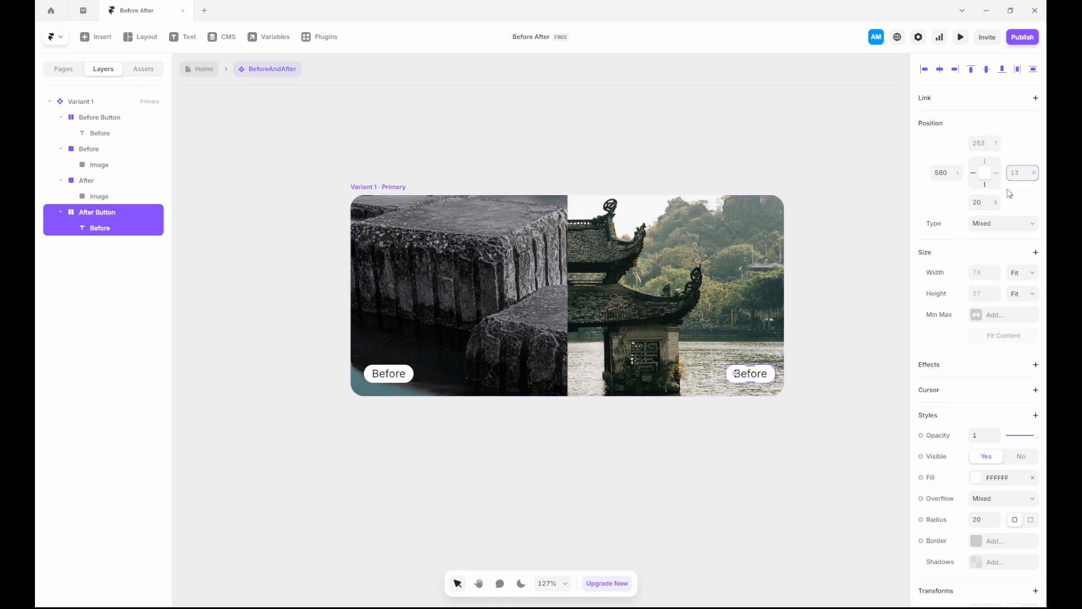
{"action": "type", "text": "20"}
{"action": "key", "text": "Return"}
Step: Change the text inside After Button to "After"
{"action": "left_click", "coordinate": [743, 376]}
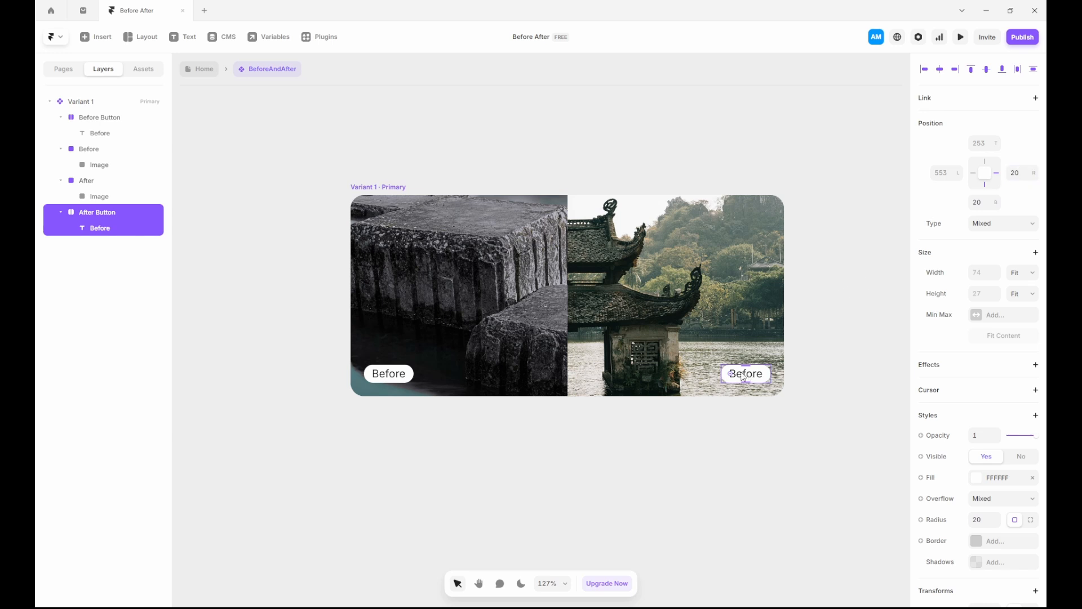
{"action": "double_click", "coordinate": [743, 375]}
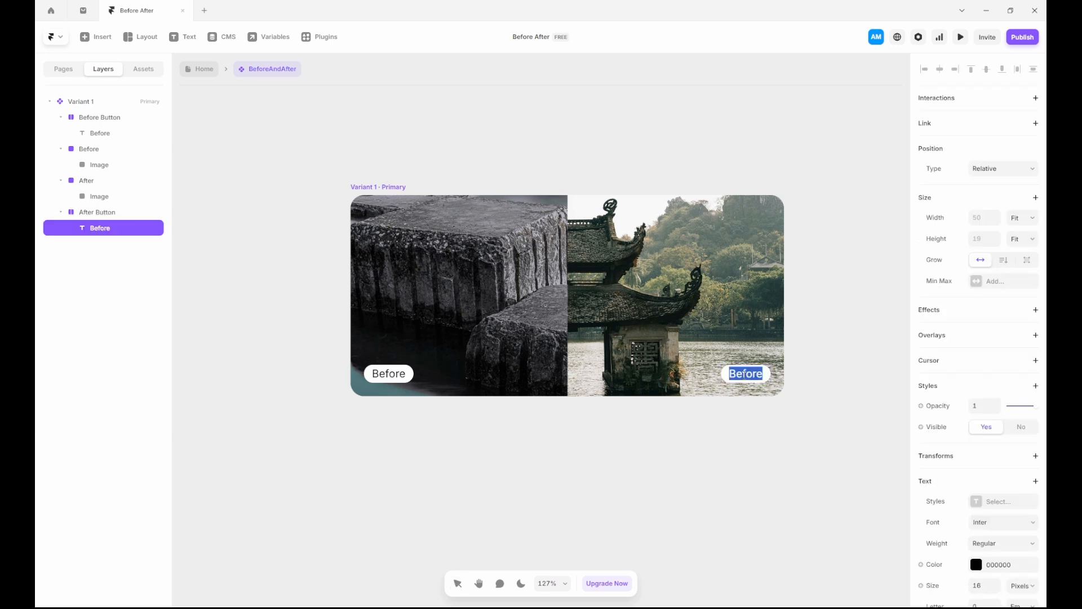
{"action": "type", "text": "After"}
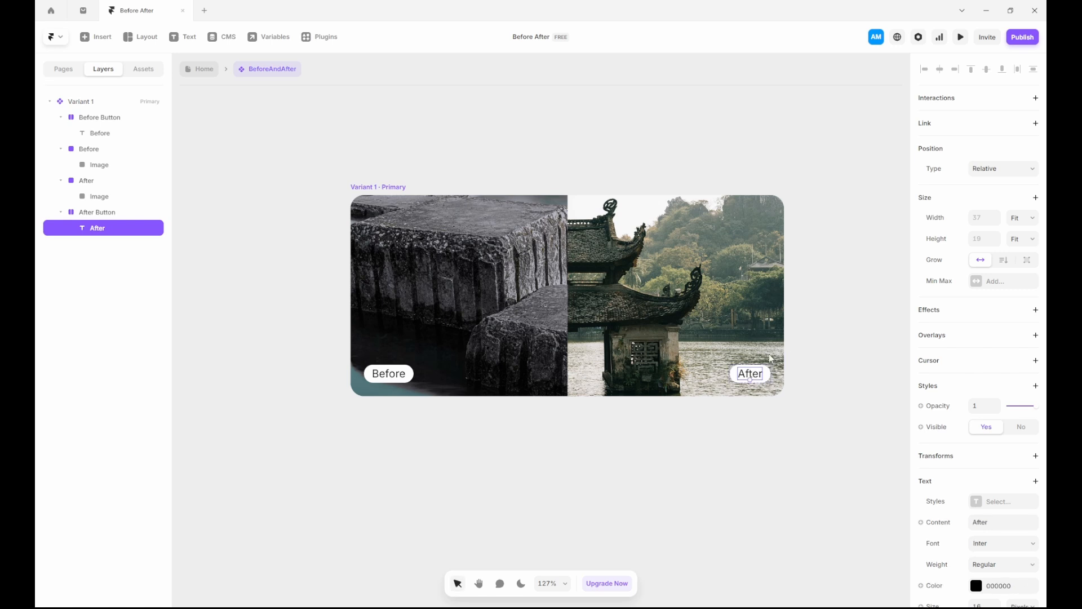
{"action": "left_click", "coordinate": [810, 330]}
{"action": "key", "text": "f"}
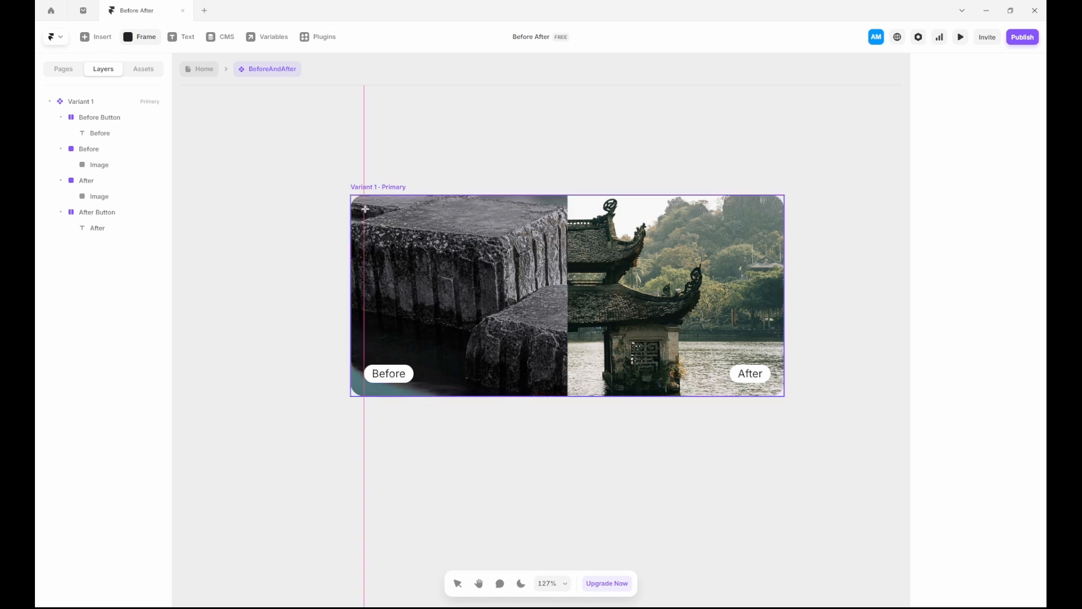
{"action": "left_click", "coordinate": [100, 118]}
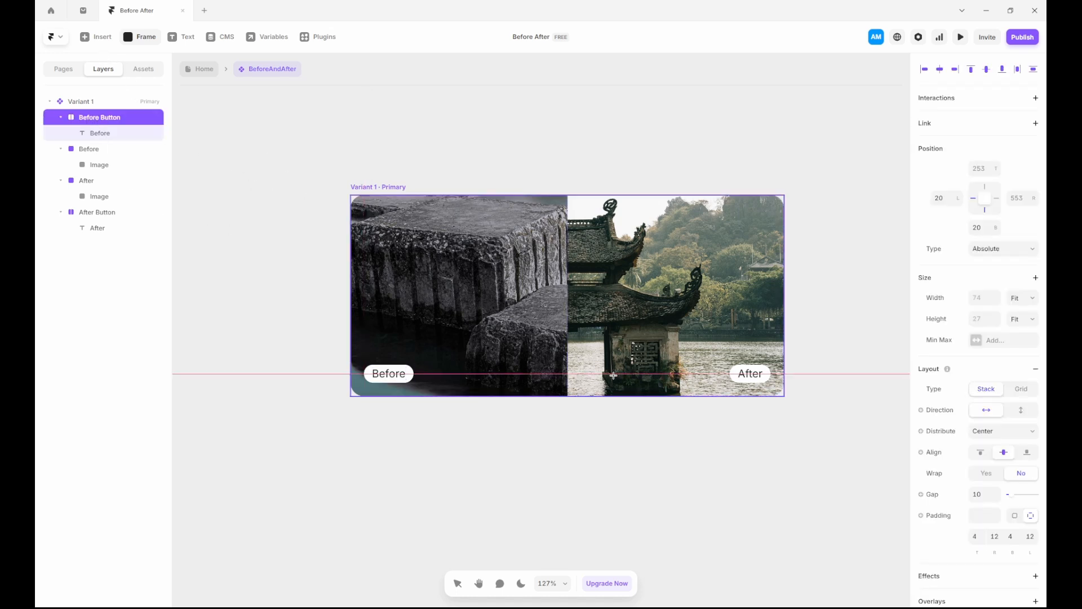
{"action": "key", "text": "p"}
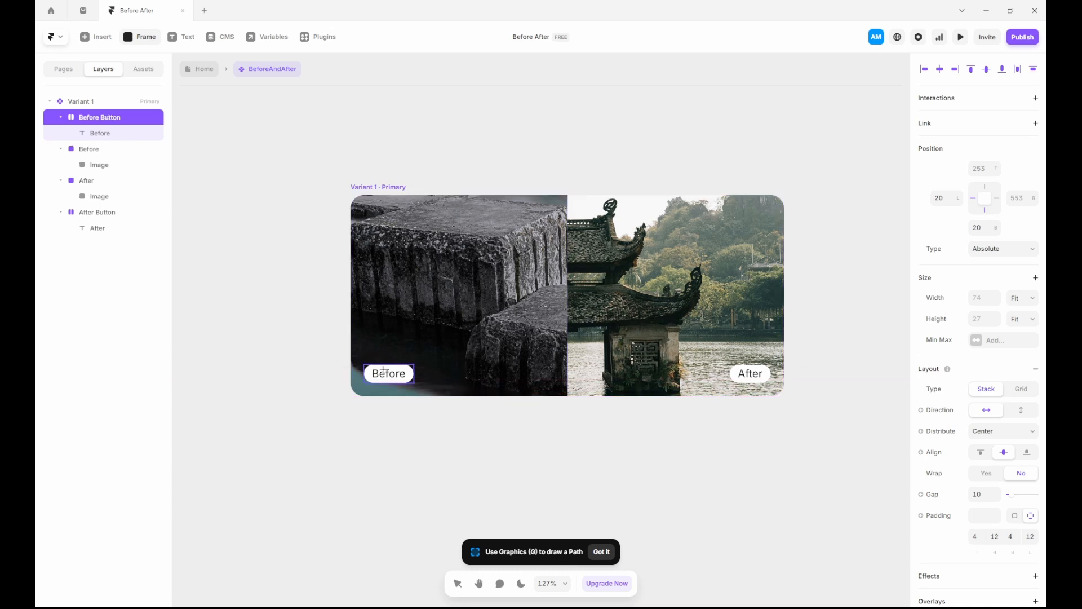
{"action": "key", "text": "Escape"}
Step: Duplicate Before Button straight above the original, about 150 from the variant's bottom, and rename the copy "Reload Button"
{"action": "left_click_drag", "start_coordinate": [397, 375], "coordinate": [386, 278]}
{"action": "left_click", "coordinate": [105, 259]}
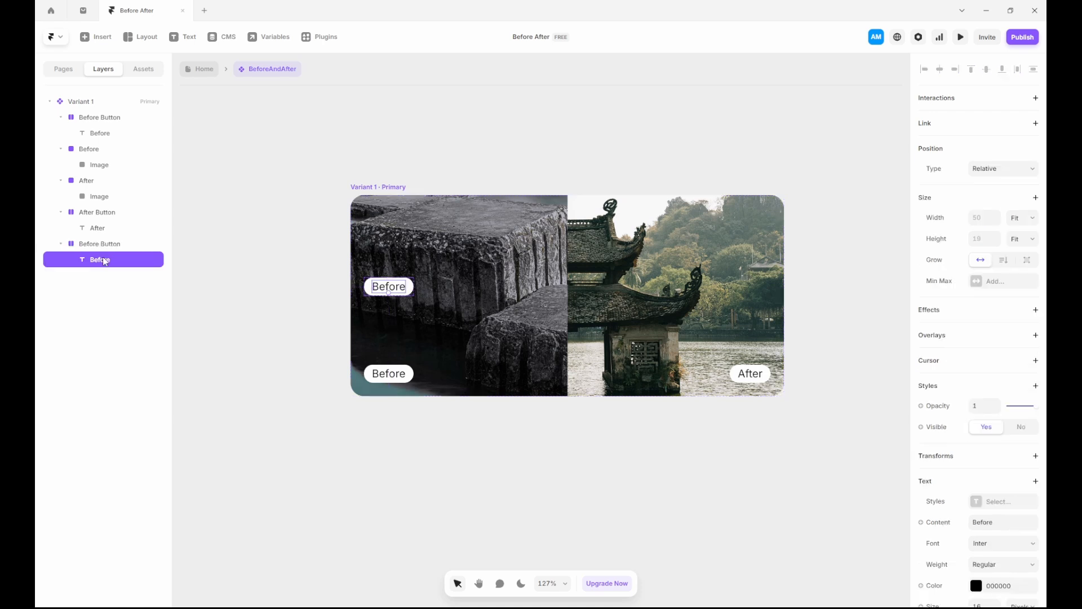
{"action": "double_click", "coordinate": [105, 246]}
{"action": "type", "text": "Ref"}
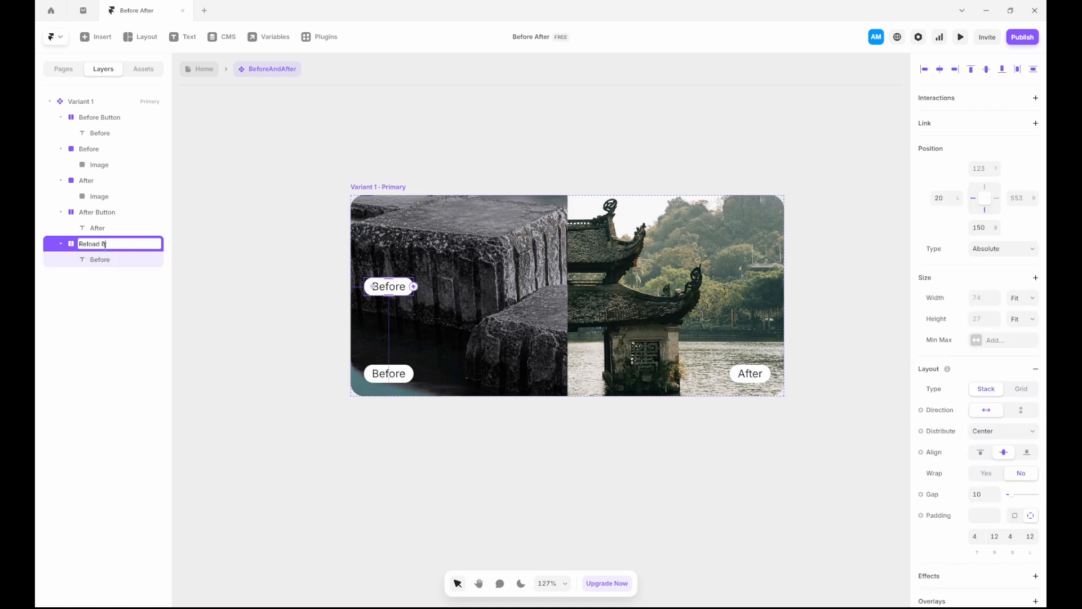
{"action": "type", "text": "oad Button"}
{"action": "key", "text": "Return"}
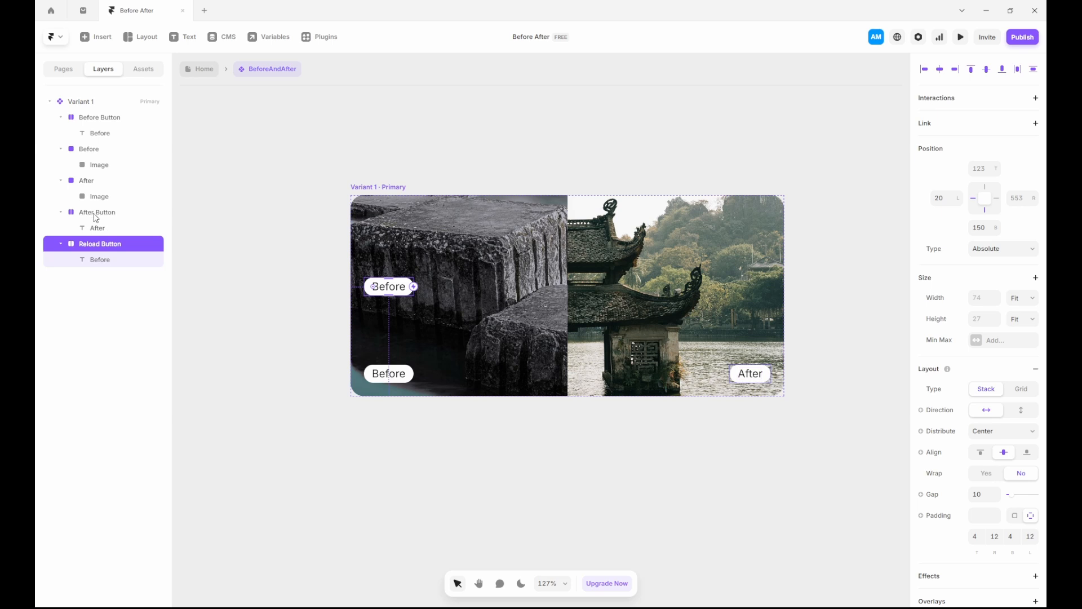
Step: Move the After Button and Reload Button layers above Before Button, directly under Variant 1, and collapse all of the variant's child layers
{"action": "left_click", "coordinate": [97, 213]}
{"action": "left_click", "coordinate": [93, 246], "text": "shift"}
{"action": "left_click_drag", "start_coordinate": [92, 217], "coordinate": [83, 139]}
{"action": "left_click", "coordinate": [60, 180]}
{"action": "left_click", "coordinate": [61, 196]}
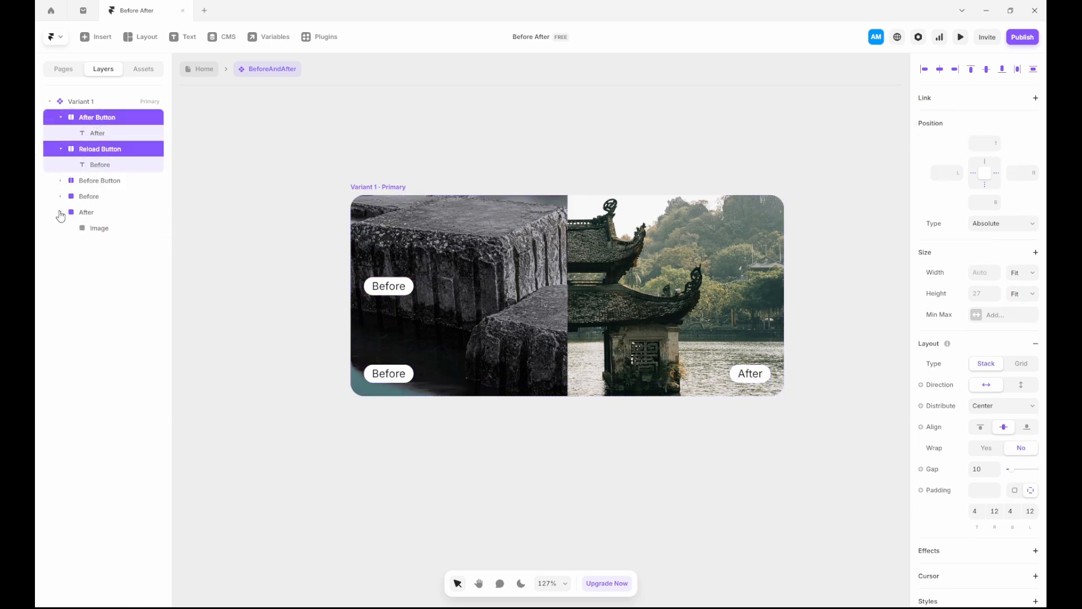
{"action": "left_click", "coordinate": [60, 212]}
{"action": "left_click", "coordinate": [60, 149]}
{"action": "left_click", "coordinate": [60, 118]}
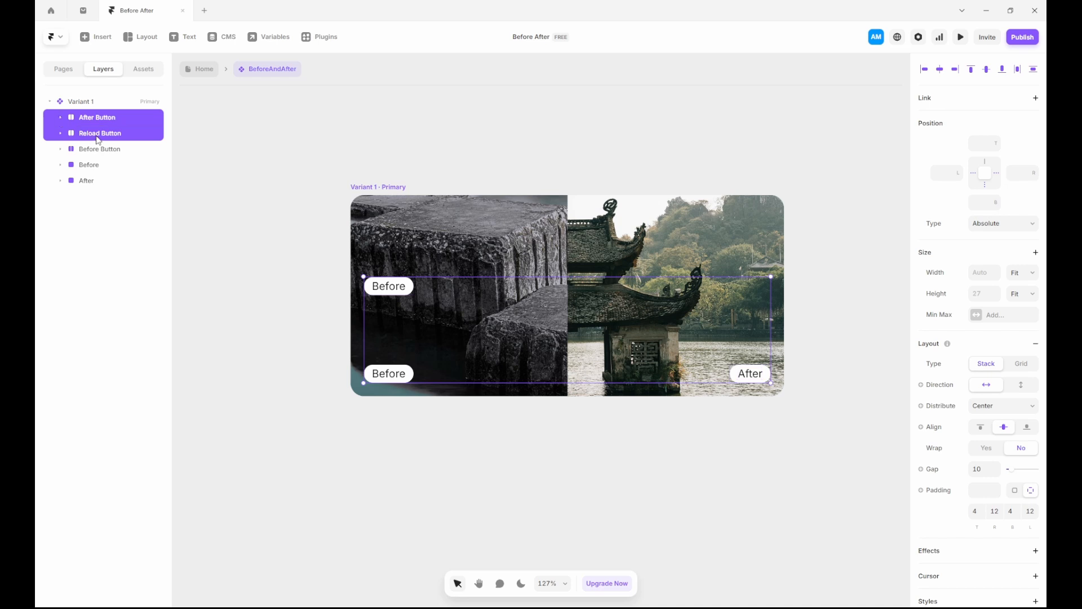
Step: Move the Reload Button layer above After Button, directly under Variant 1, and expand it
{"action": "left_click", "coordinate": [107, 134]}
{"action": "left_click_drag", "start_coordinate": [108, 134], "coordinate": [107, 118]}
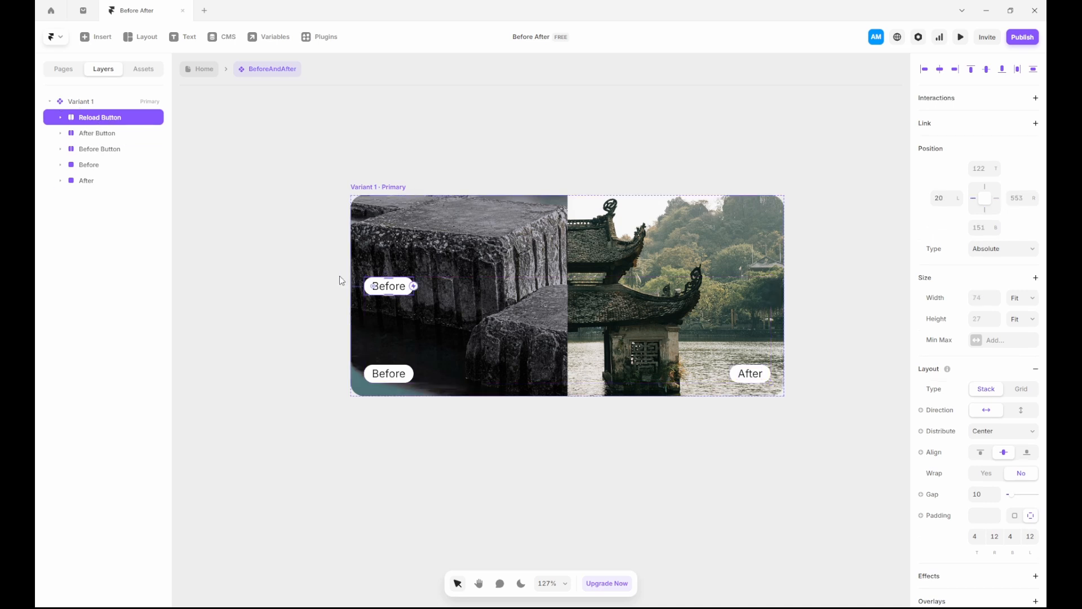
{"action": "left_click", "coordinate": [60, 117]}
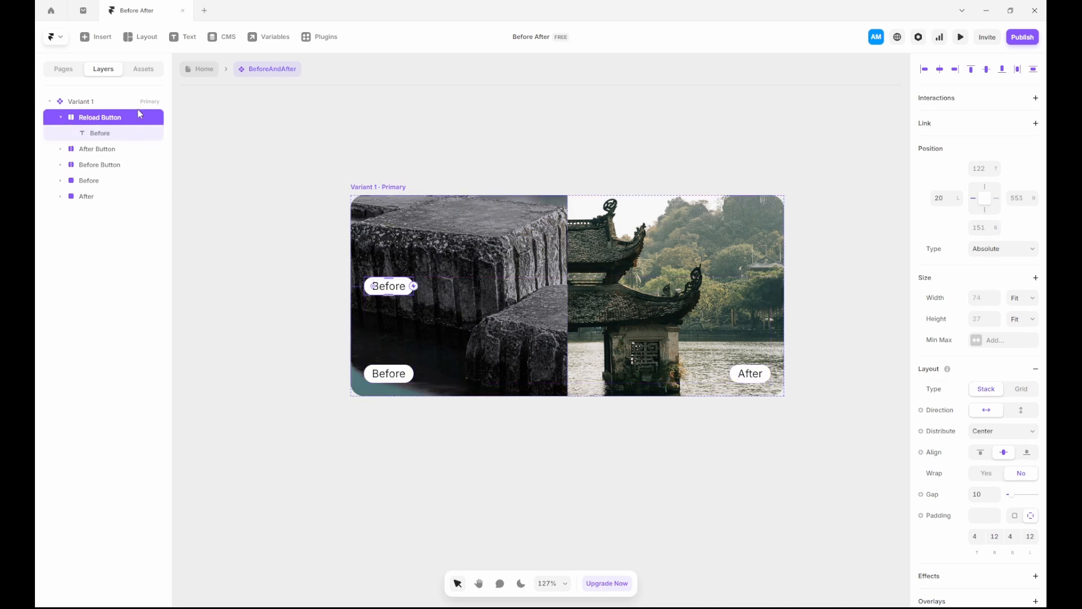
Step: Insert a Feather icon on the canvas above Variant 1's upper-left corner and set its icon name to Refresh-ccw
{"action": "left_click", "coordinate": [97, 37]}
{"action": "mouse_move", "coordinate": [122, 404]}
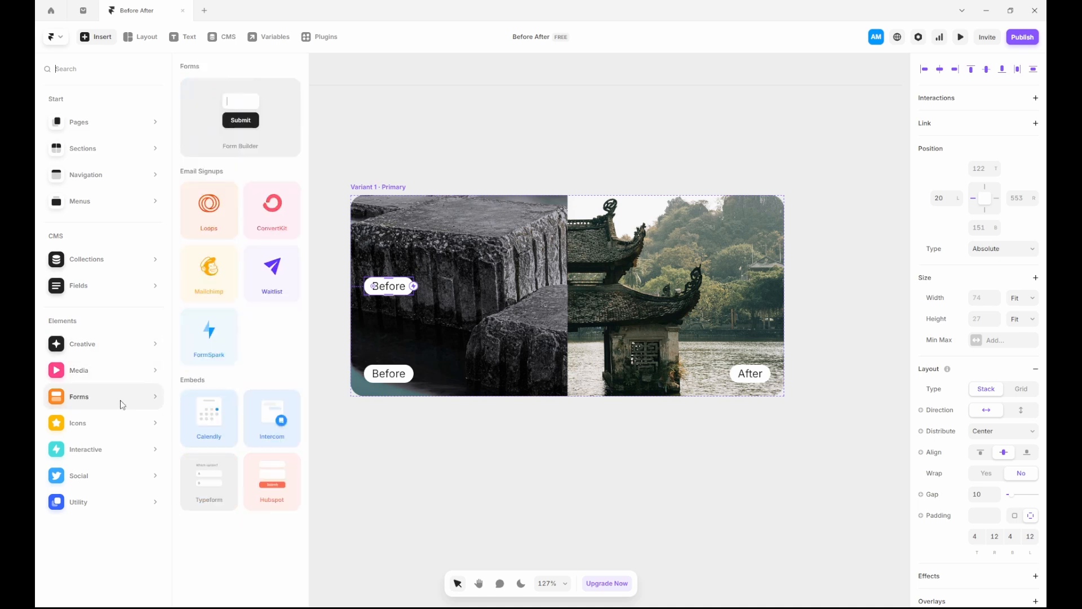
{"action": "mouse_move", "coordinate": [122, 425]}
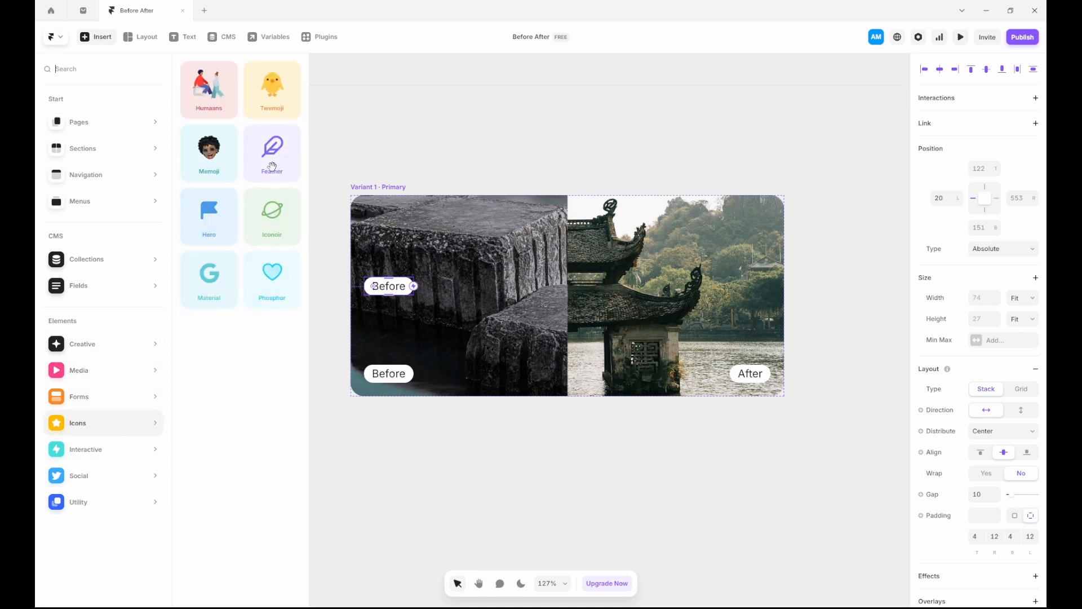
{"action": "left_click_drag", "start_coordinate": [273, 165], "coordinate": [297, 167]}
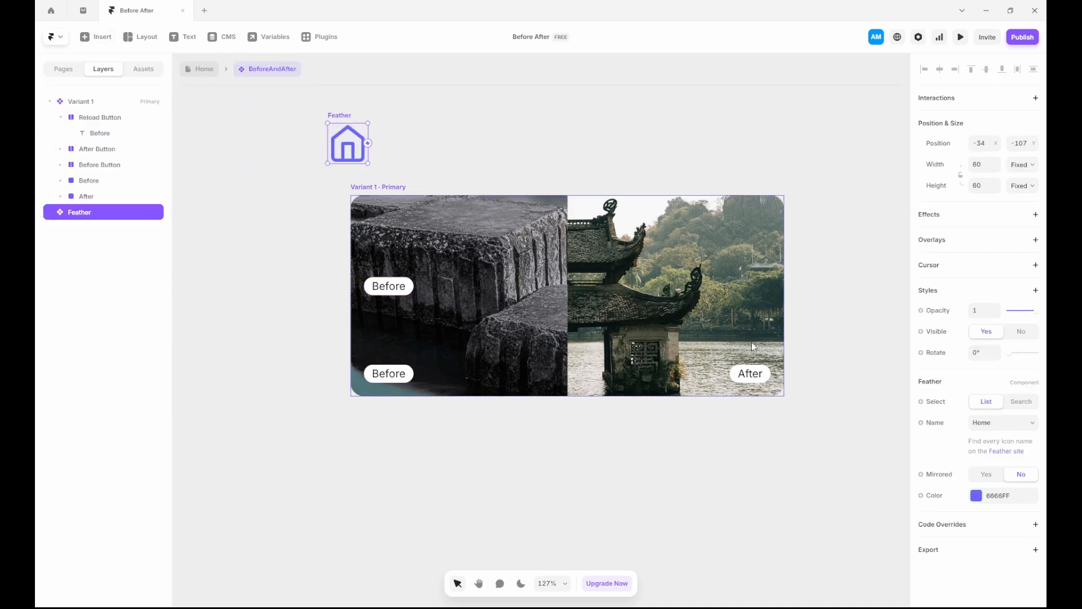
{"action": "left_click", "coordinate": [976, 426]}
{"action": "key", "text": "r"}
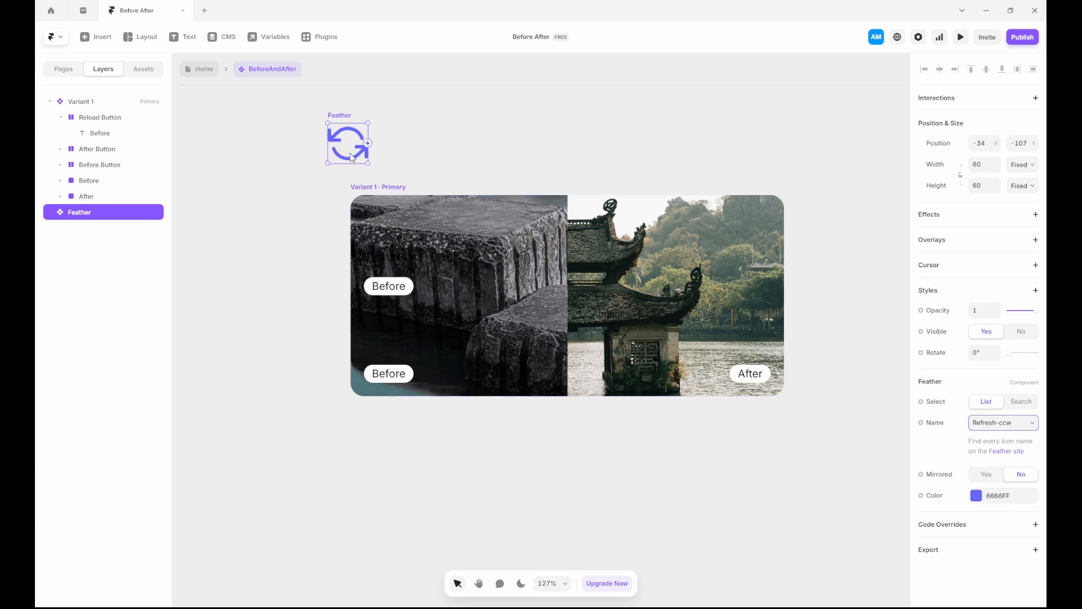
Step: Color the Feather icon black (000000), lock its proportions and resize it to 20 wide by 23 high
{"action": "left_click", "coordinate": [987, 498]}
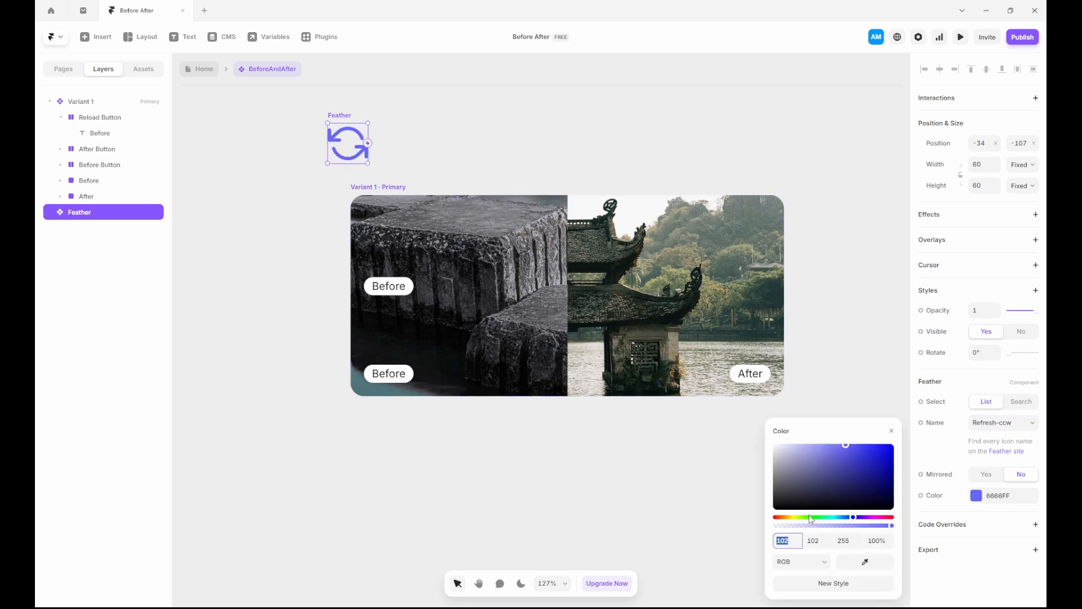
{"action": "left_click_drag", "start_coordinate": [804, 478], "coordinate": [737, 518]}
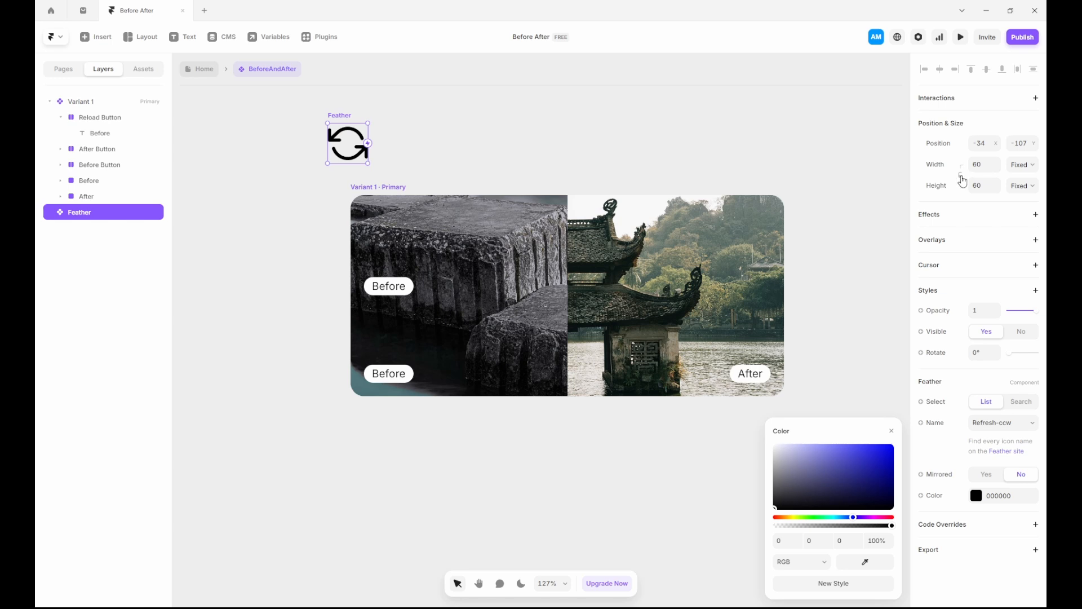
{"action": "left_click", "coordinate": [961, 176]}
{"action": "left_click", "coordinate": [997, 170]}
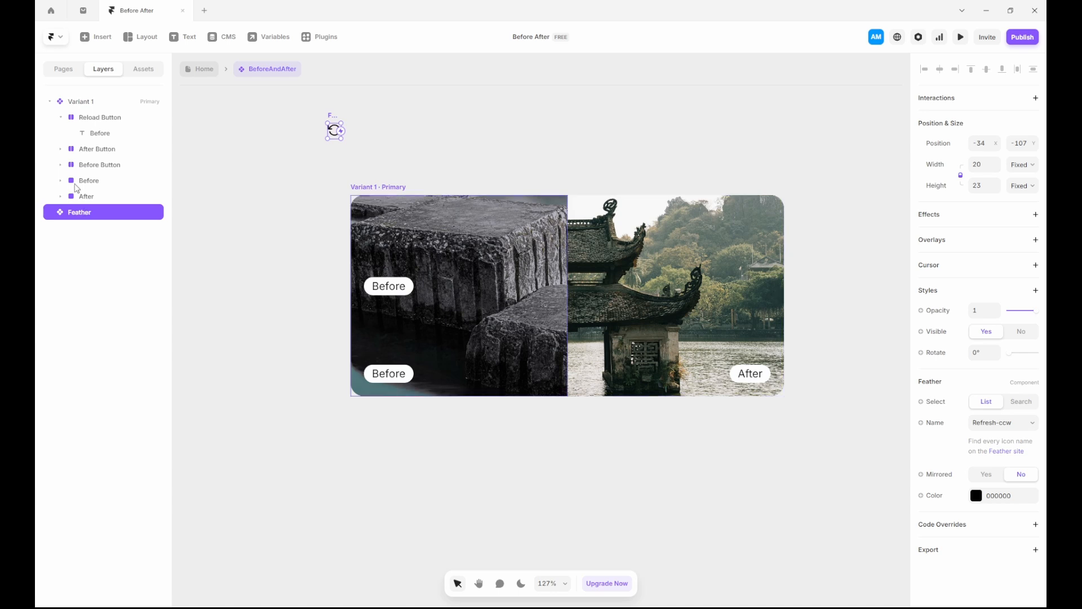
Step: Move the Feather icon layer into Reload Button and delete the button's "Before" text
{"action": "left_click_drag", "start_coordinate": [84, 213], "coordinate": [102, 131]}
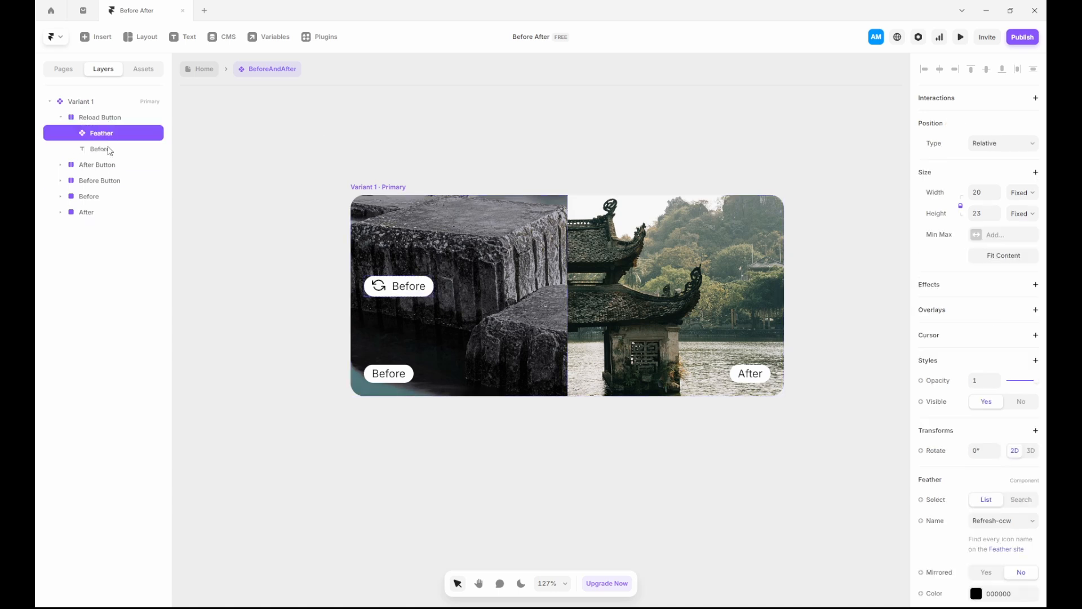
{"action": "left_click", "coordinate": [107, 151]}
{"action": "key", "text": "Delete"}
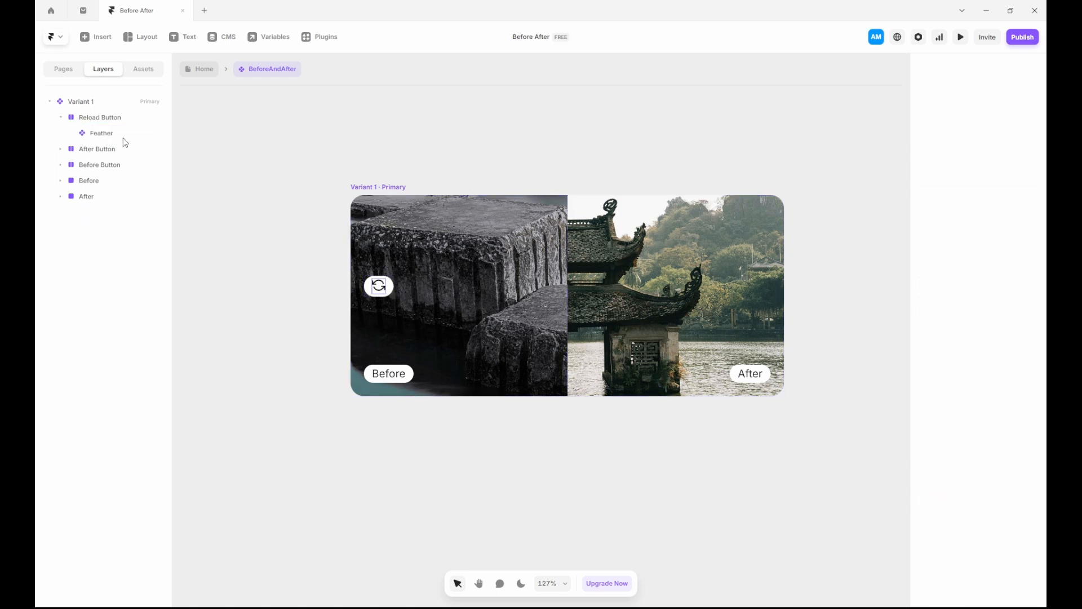
Step: Set Reload Button's padding to a uniform 4 on all sides
{"action": "left_click", "coordinate": [103, 117]}
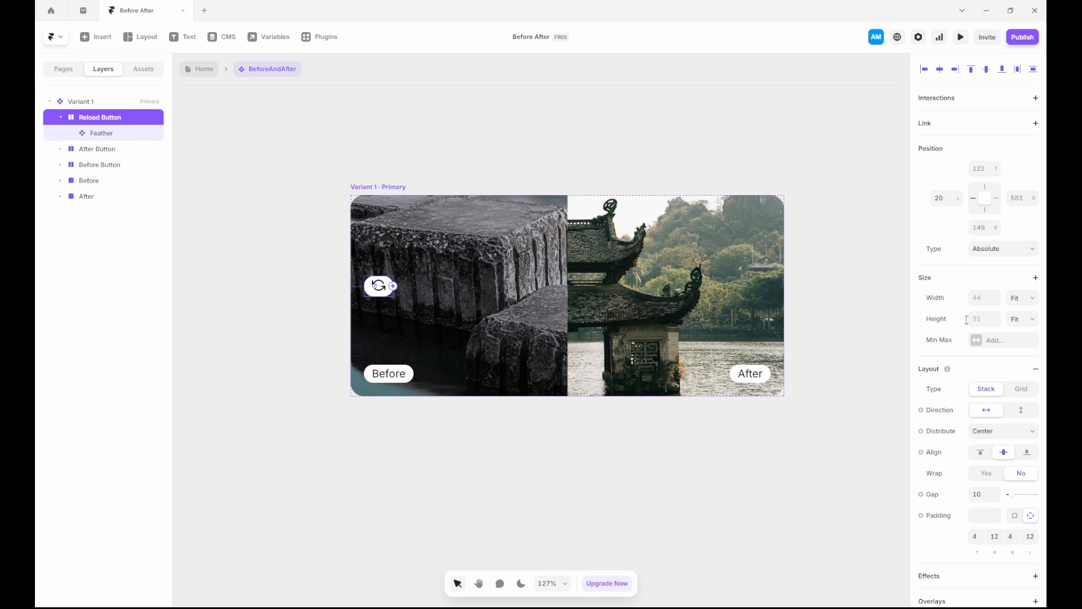
{"action": "left_click", "coordinate": [986, 517]}
{"action": "type", "text": "4"}
{"action": "key", "text": "Return"}
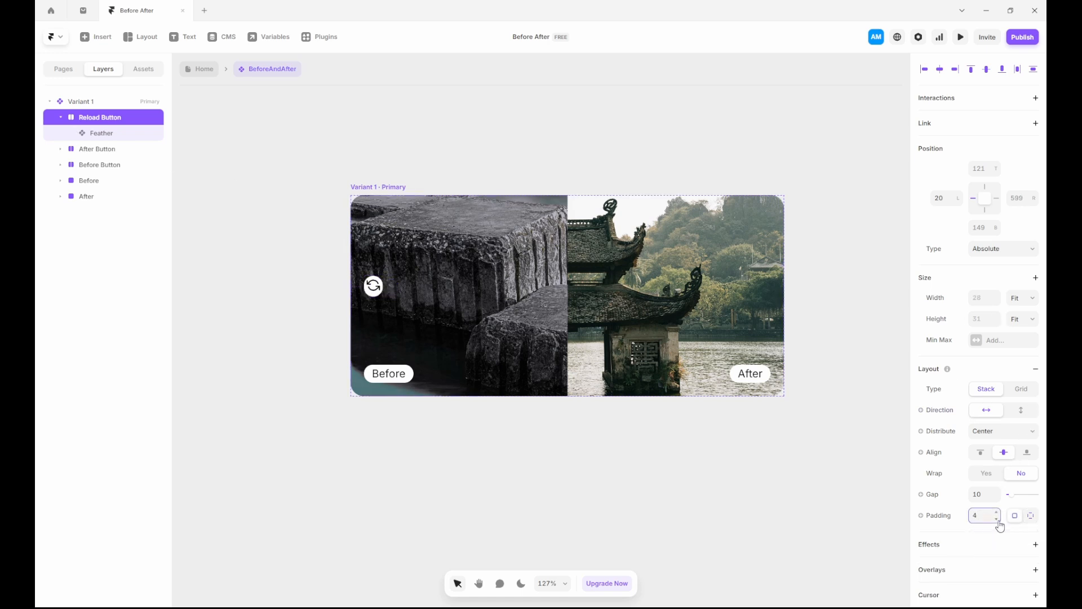
{"action": "left_click", "coordinate": [1031, 516]}
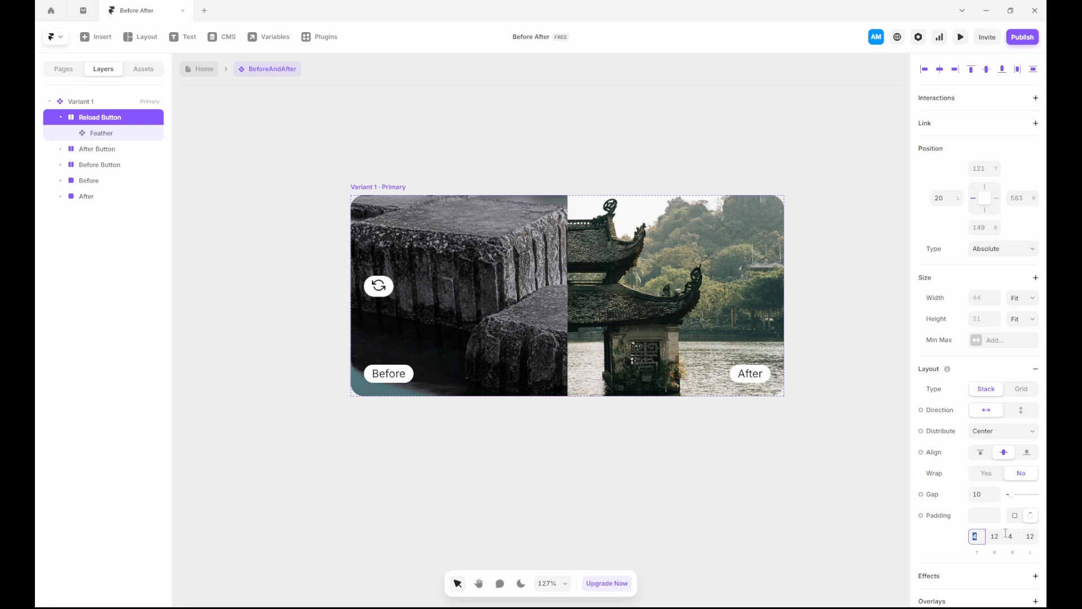
{"action": "key", "text": "Return"}
{"action": "left_click", "coordinate": [1015, 515]}
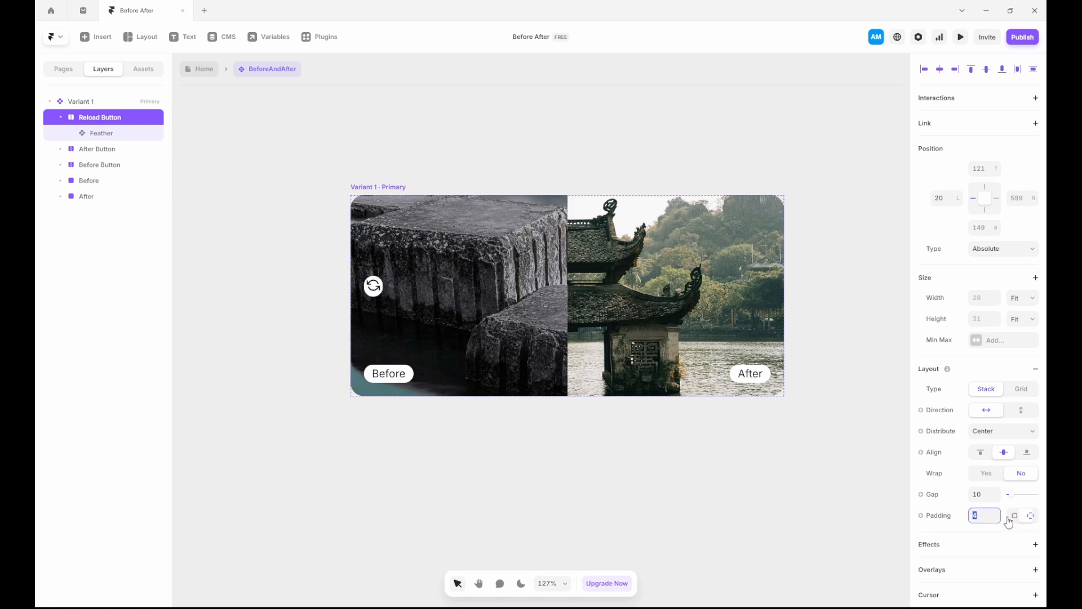
Step: Unlock the proportions of the Feather icon inside Reload Button and set its height to 20
{"action": "left_click", "coordinate": [113, 138]}
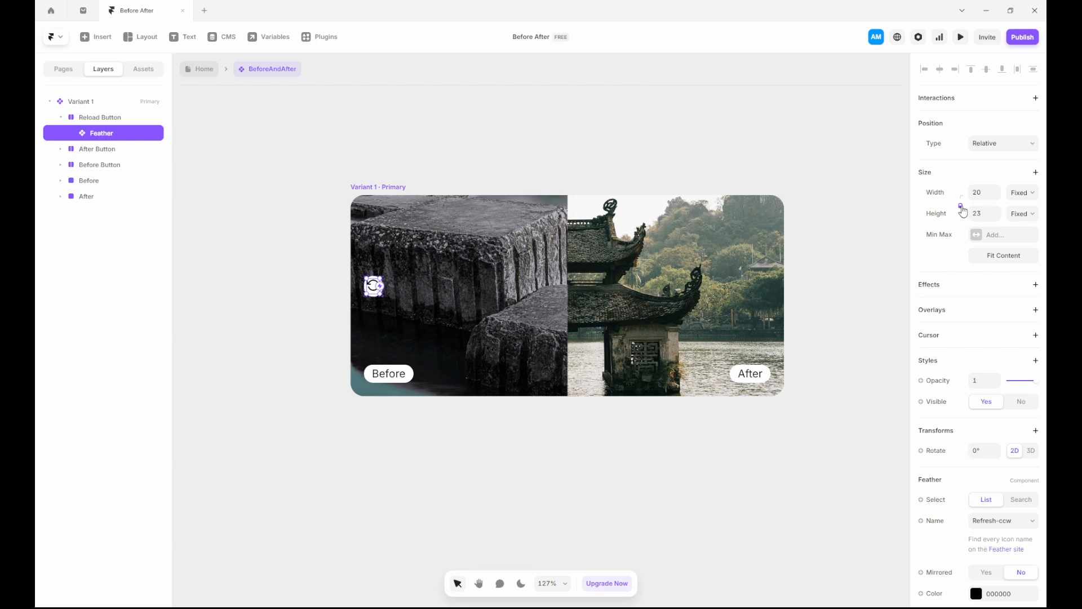
{"action": "left_click", "coordinate": [987, 215]}
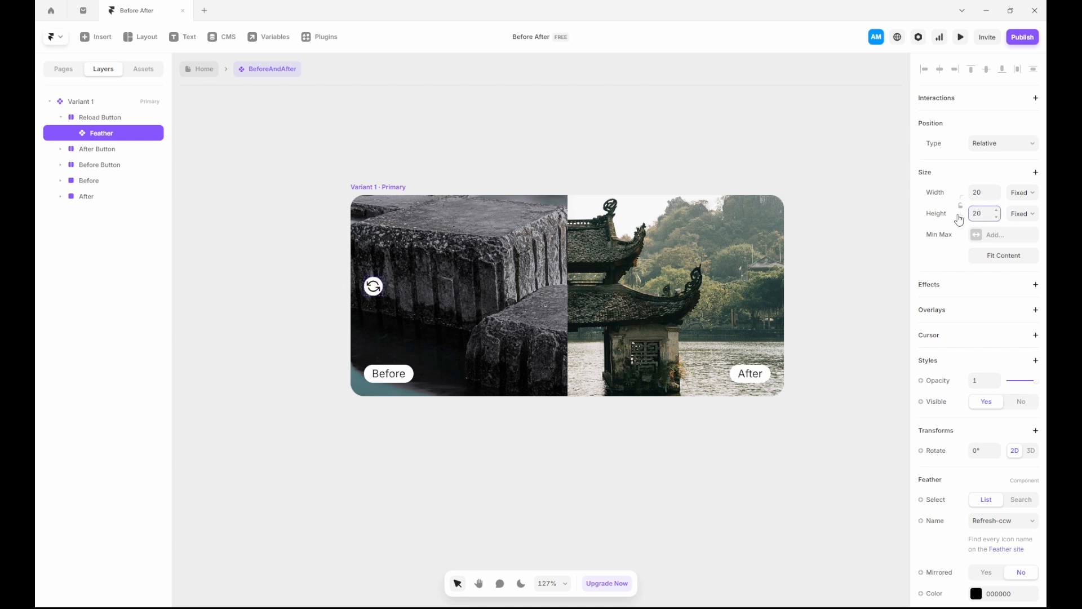
{"action": "left_click", "coordinate": [327, 189]}
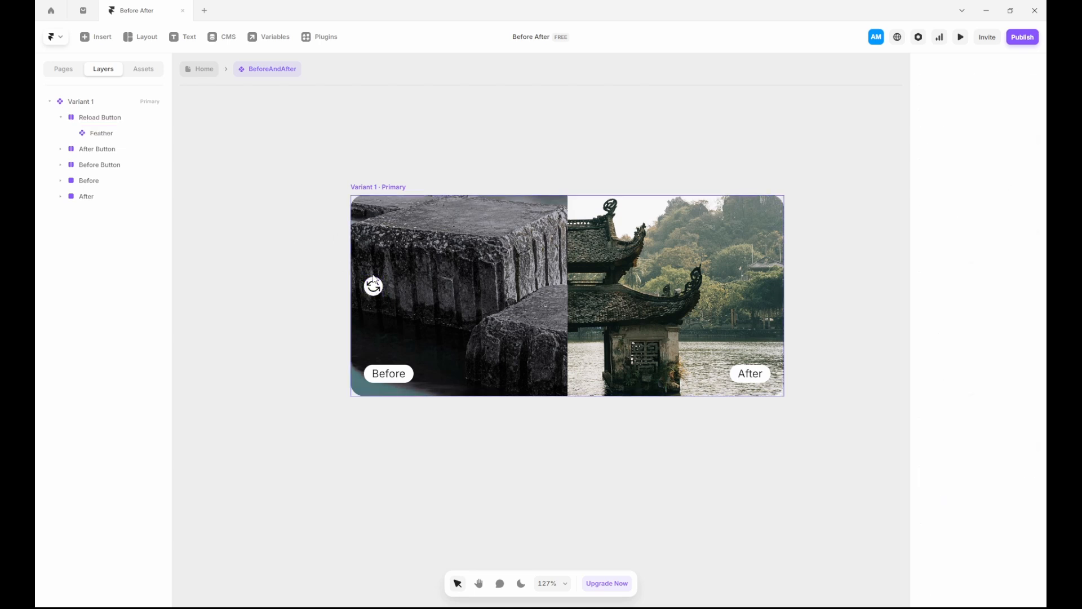
Step: Move Reload Button to the variant's upper-left corner and pin it 20 from the left and 20 from the top
{"action": "left_click", "coordinate": [374, 284]}
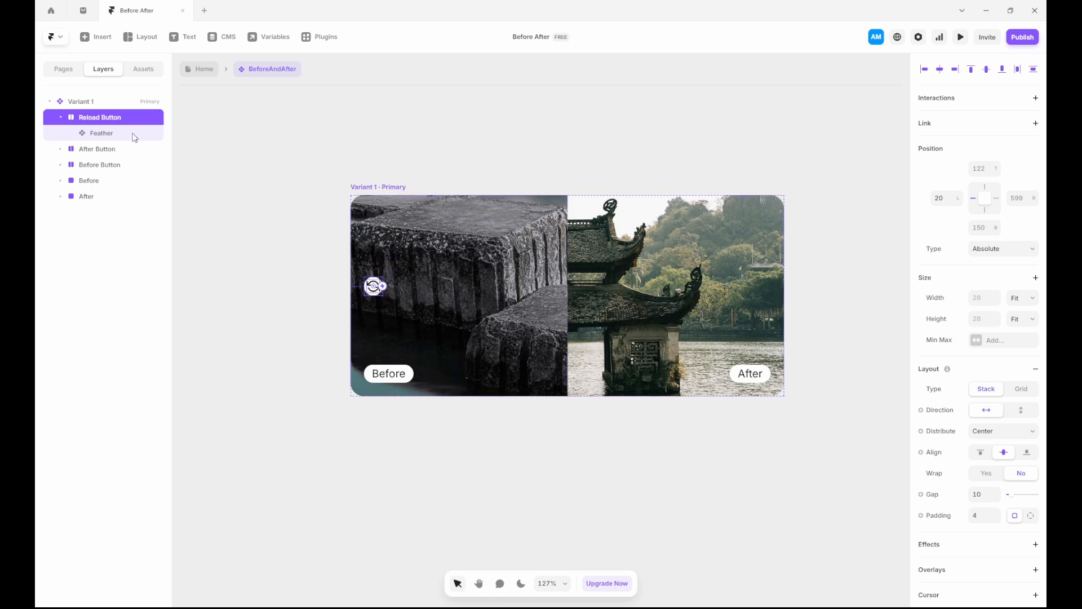
{"action": "scroll", "coordinate": [381, 288], "scroll_direction": "up", "scroll_amount": 5}
{"action": "left_click_drag", "start_coordinate": [378, 280], "coordinate": [371, 155]}
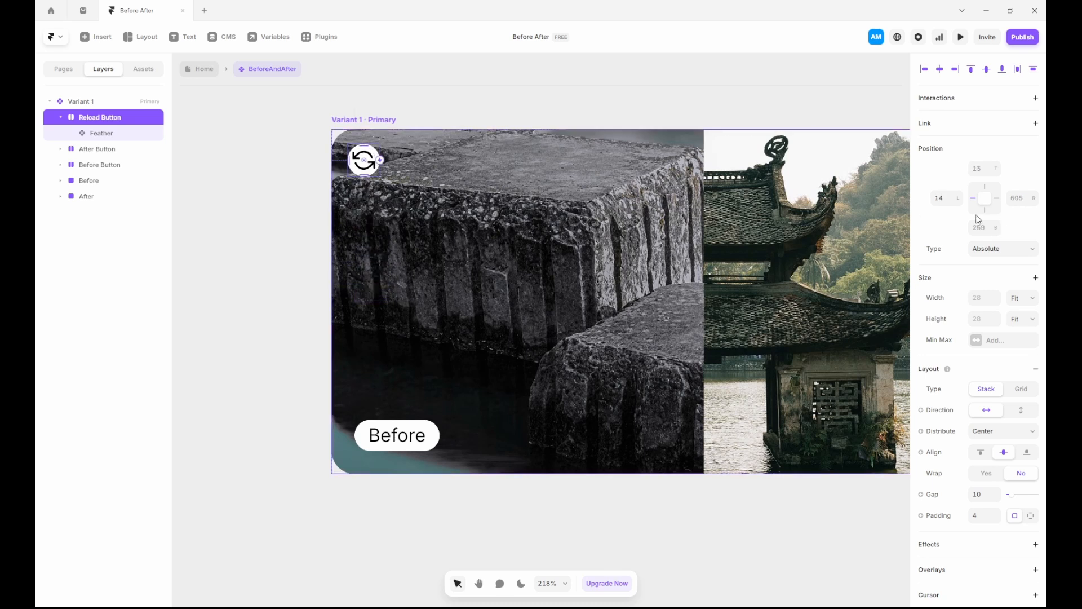
{"action": "left_click", "coordinate": [950, 195]}
{"action": "type", "text": "20"}
{"action": "key", "text": "Tab"}
{"action": "left_click", "coordinate": [983, 172]}
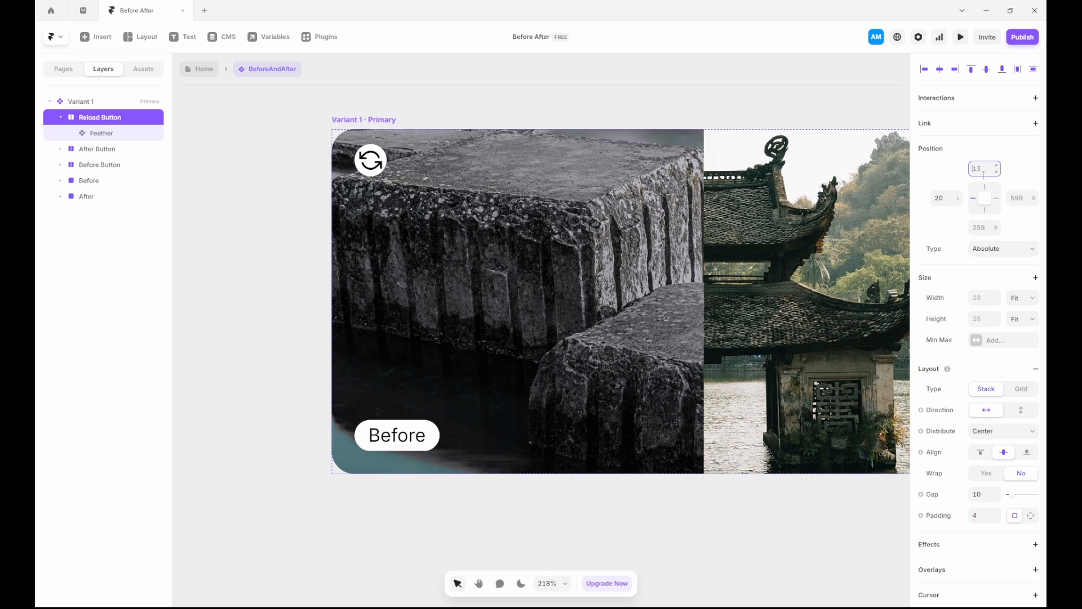
{"action": "type", "text": "20"}
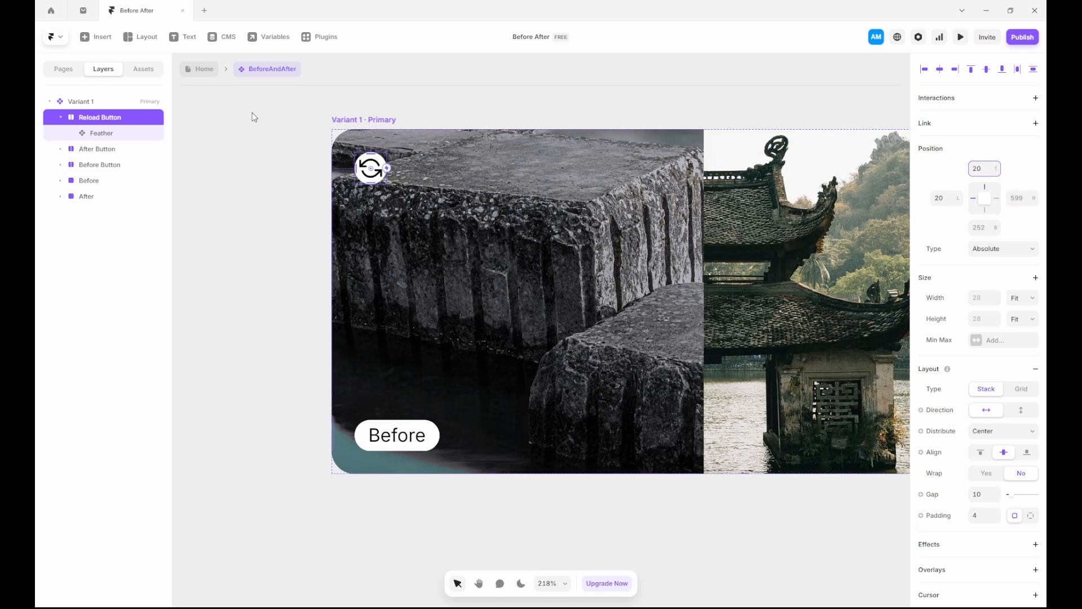
{"action": "left_click", "coordinate": [261, 138]}
Step: Add a second variant to the component beside Variant 1
{"action": "key", "text": "shift+1"}
{"action": "scroll", "coordinate": [346, 277], "scroll_direction": "down", "scroll_amount": 1}
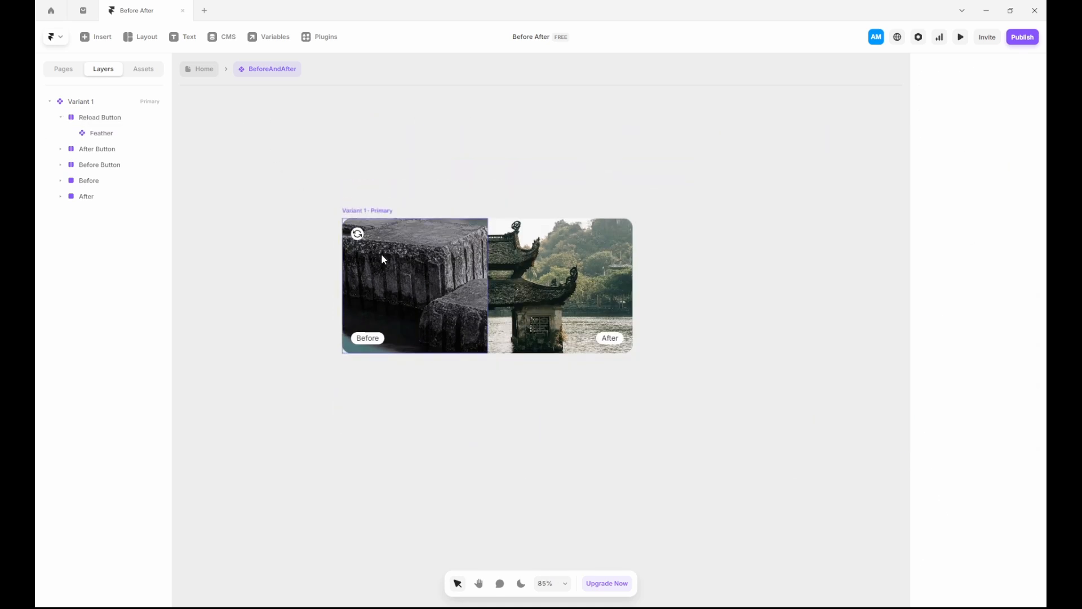
{"action": "scroll", "coordinate": [381, 253], "scroll_direction": "up", "scroll_amount": 1}
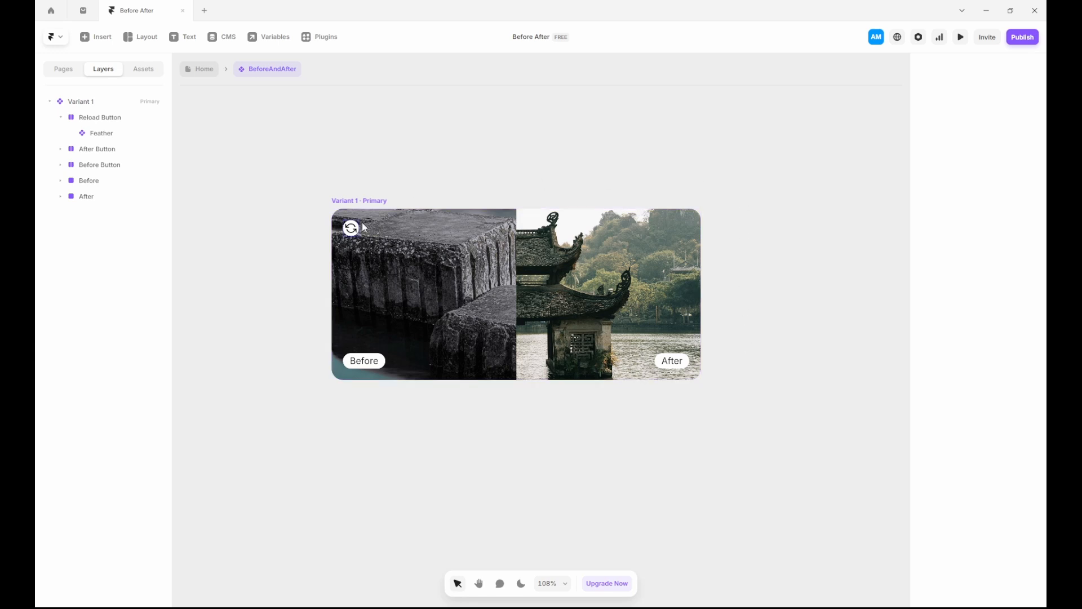
{"action": "scroll", "coordinate": [366, 244], "scroll_direction": "down", "scroll_amount": 1}
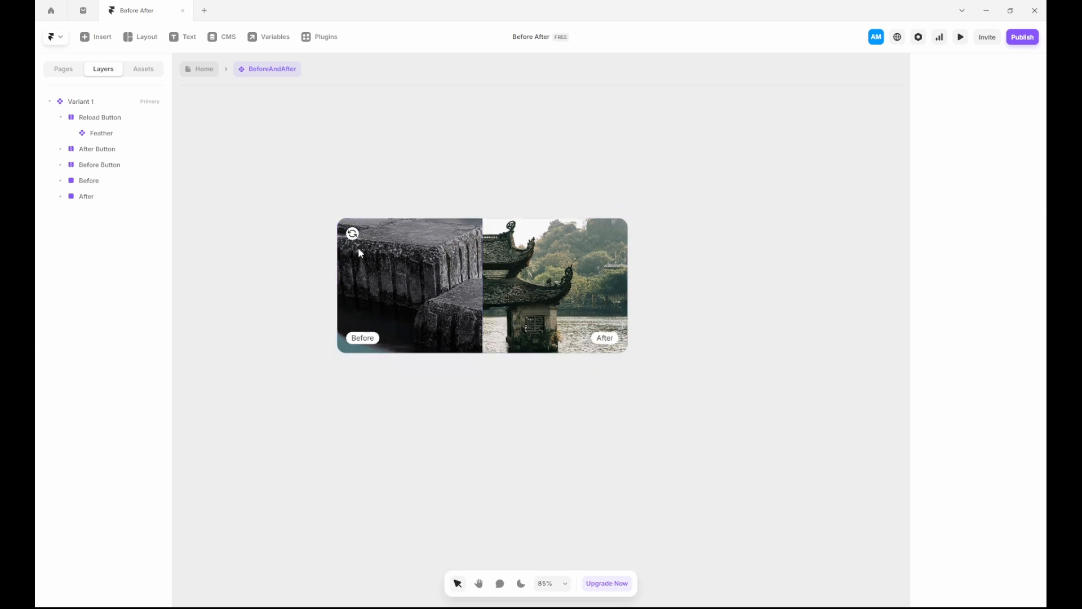
{"action": "left_click", "coordinate": [379, 210]}
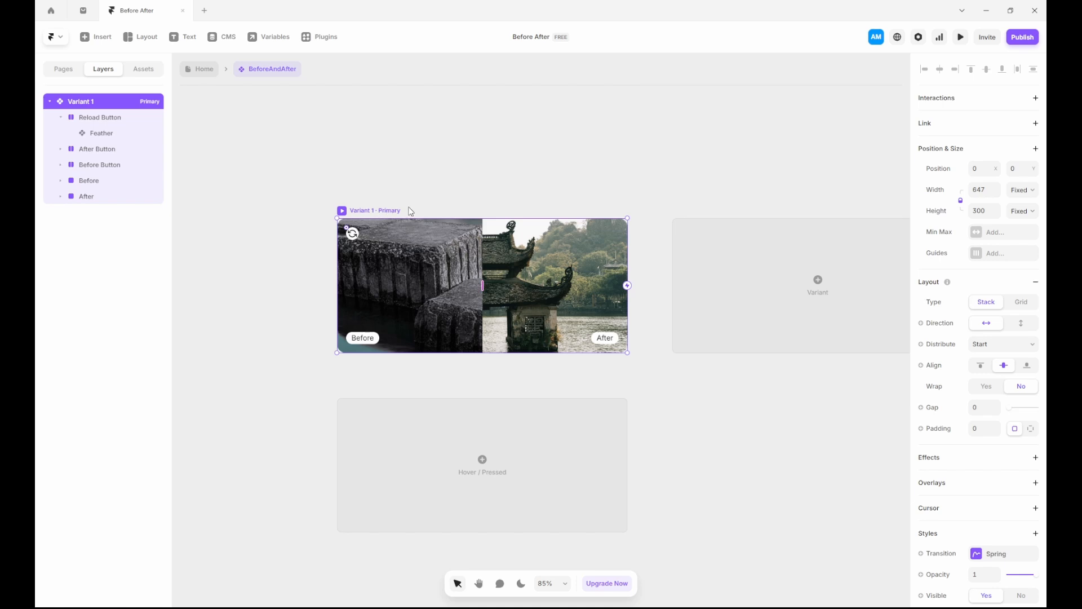
{"action": "scroll", "coordinate": [496, 254], "scroll_direction": "down", "scroll_amount": 1}
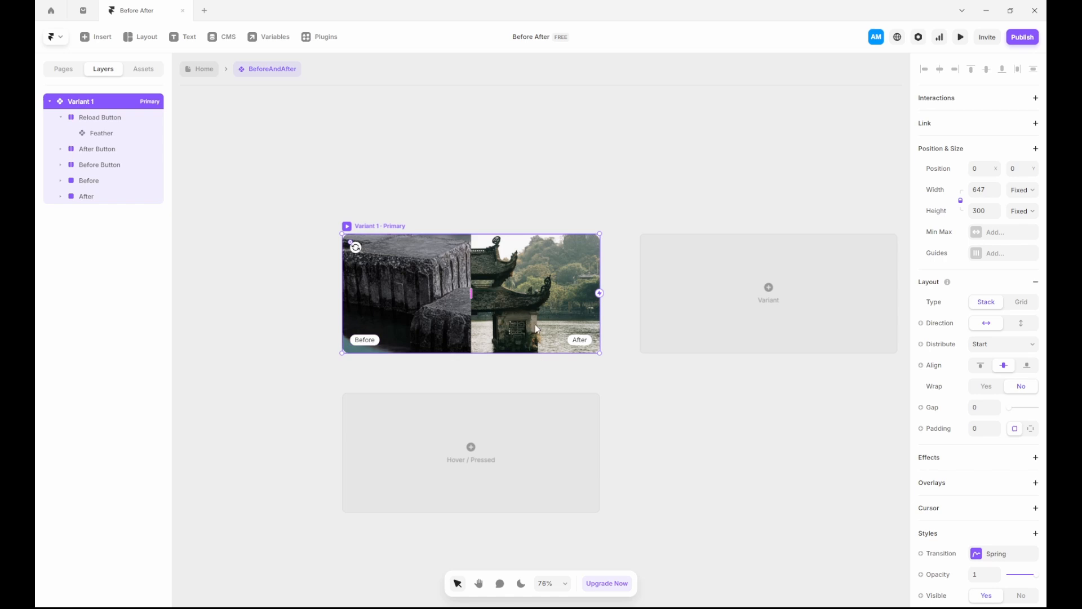
{"action": "left_click", "coordinate": [358, 207]}
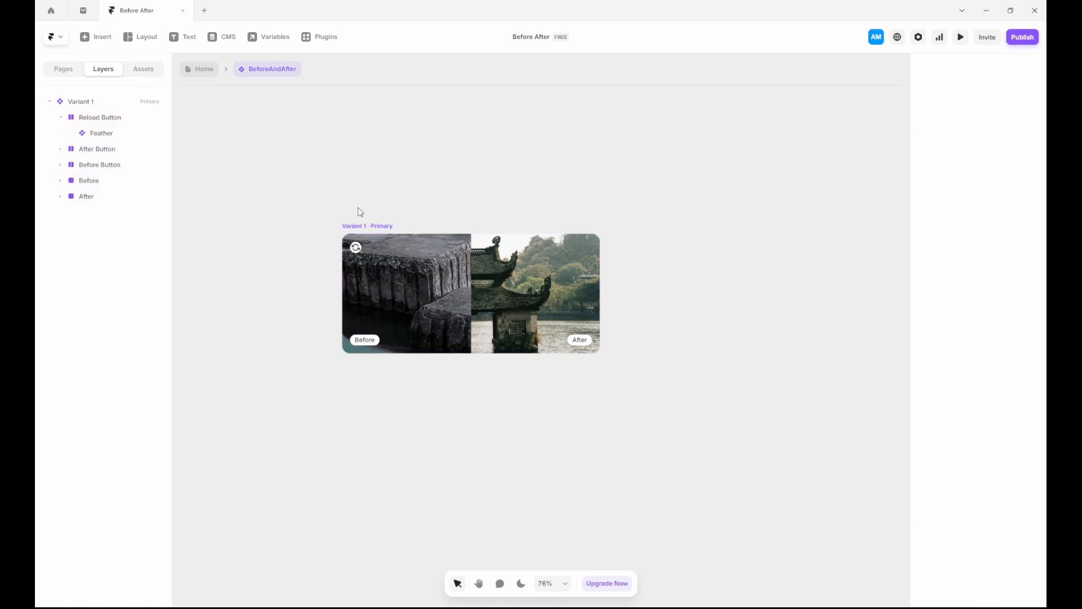
{"action": "left_click", "coordinate": [385, 231]}
{"action": "left_click", "coordinate": [709, 295]}
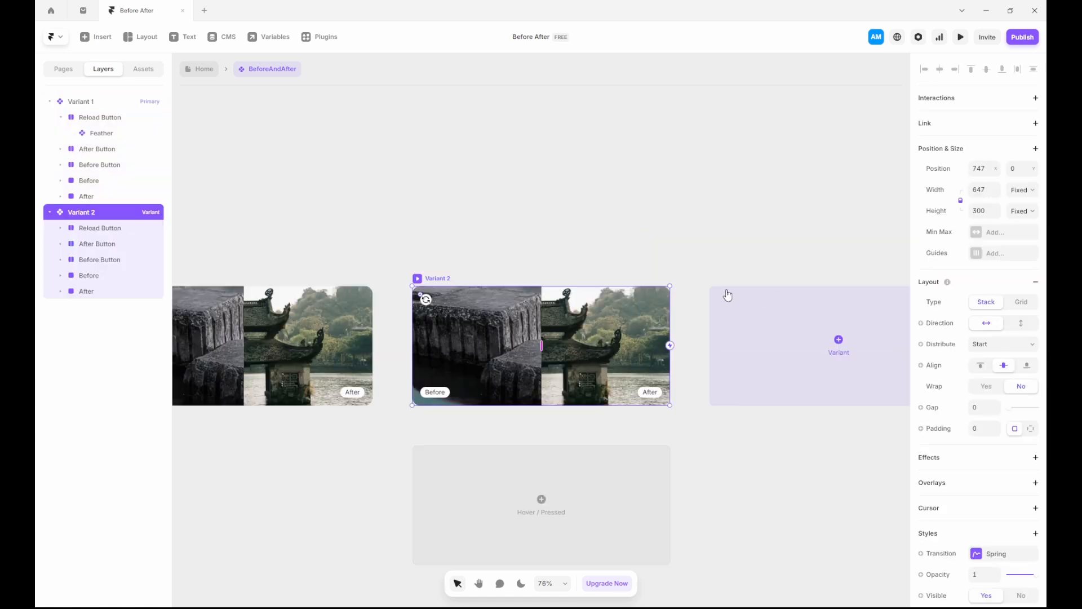
Step: Set the width of the Before frame in Variant 2 to 85%
{"action": "left_click", "coordinate": [452, 318]}
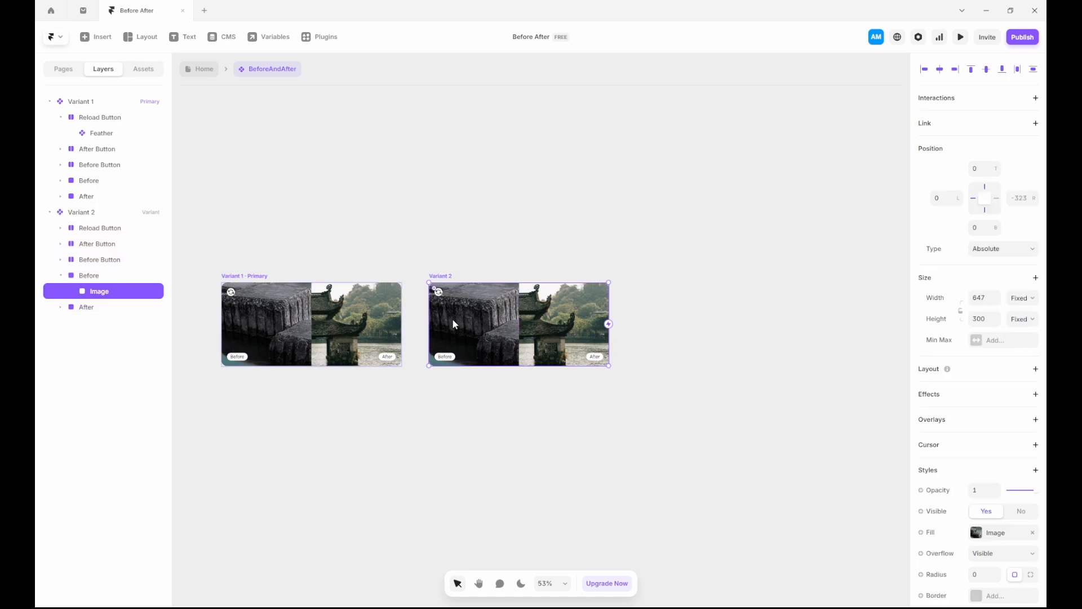
{"action": "left_click", "coordinate": [73, 278]}
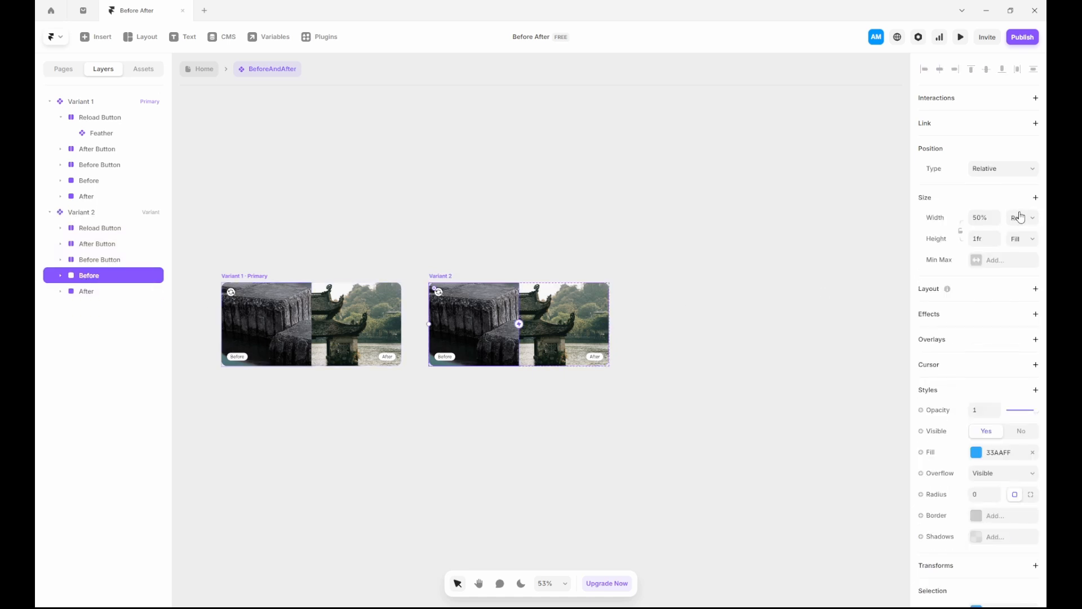
{"action": "left_click", "coordinate": [984, 217]}
{"action": "key", "text": "Return"}
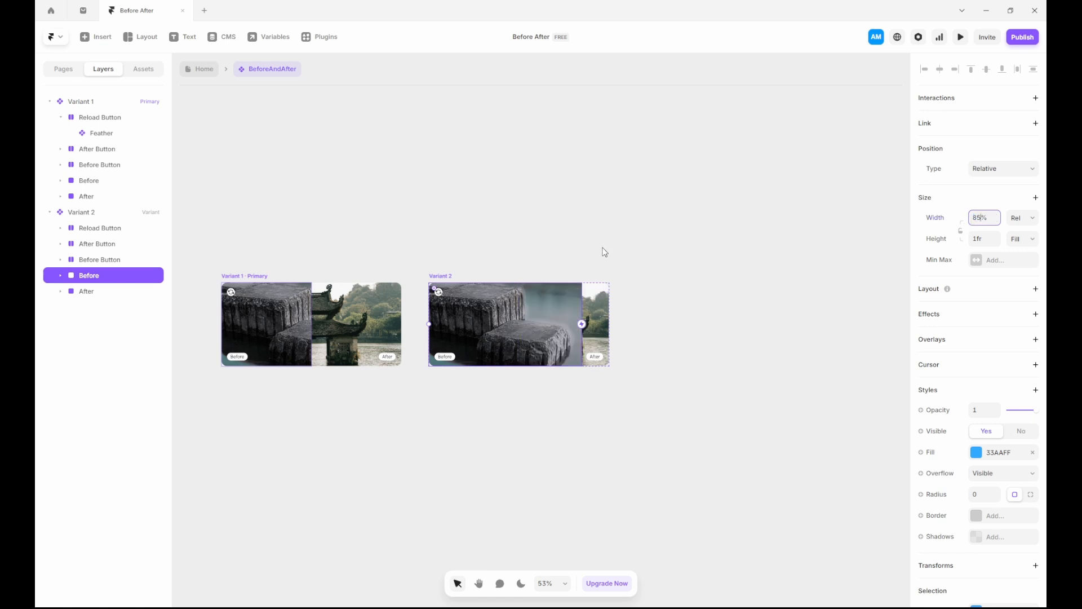
{"action": "left_click", "coordinate": [529, 261]}
Step: Lower the opacity of Before Button in Variant 2 to 0
{"action": "scroll", "coordinate": [459, 340], "scroll_direction": "up", "scroll_amount": 5}
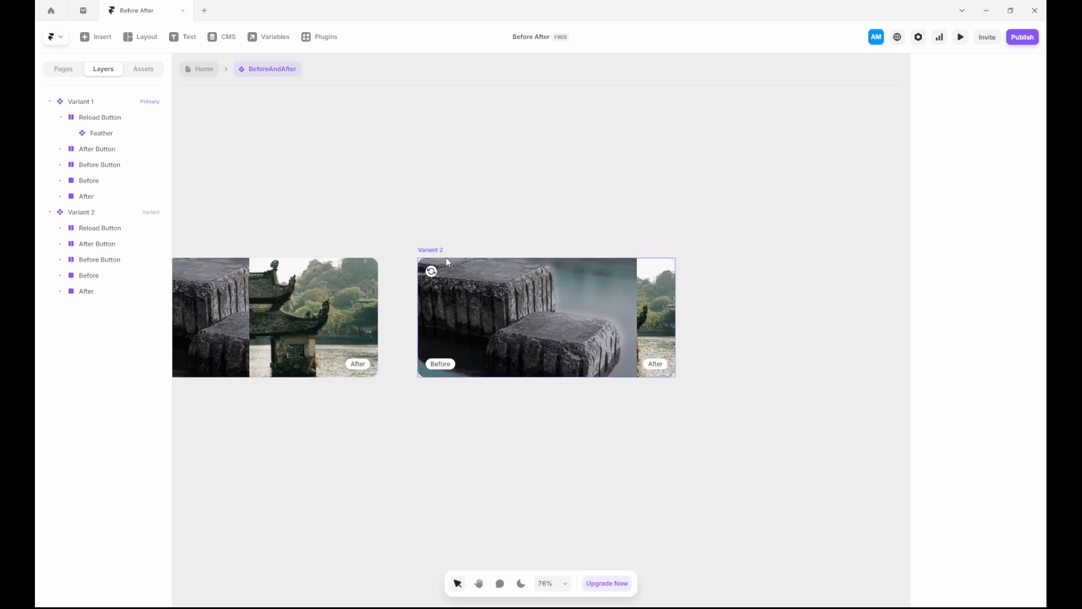
{"action": "left_click", "coordinate": [438, 250]}
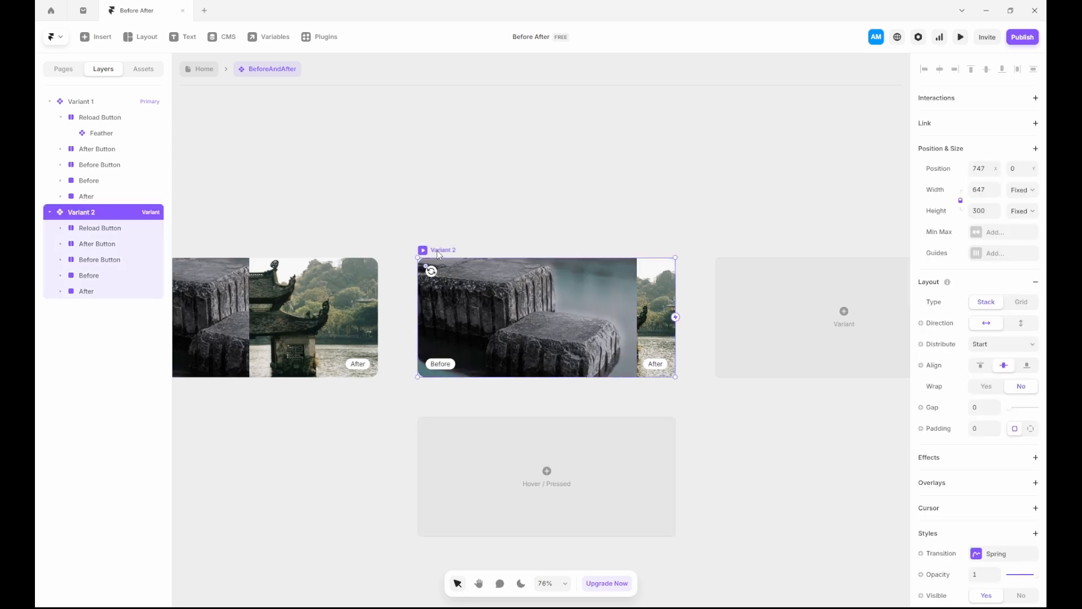
{"action": "left_click", "coordinate": [429, 364]}
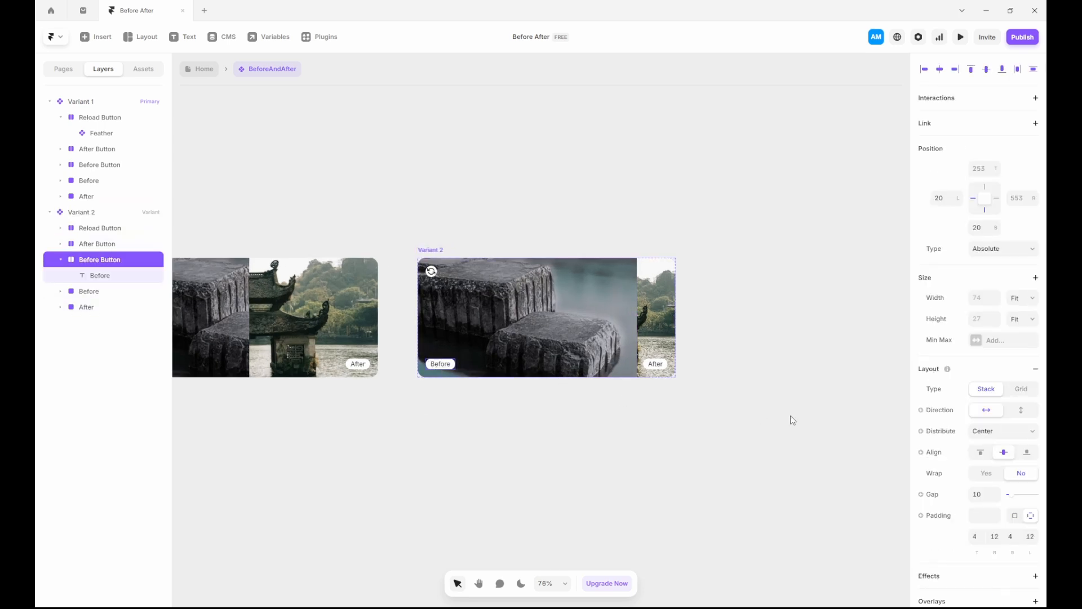
{"action": "scroll", "coordinate": [969, 473], "scroll_direction": "down", "scroll_amount": 4}
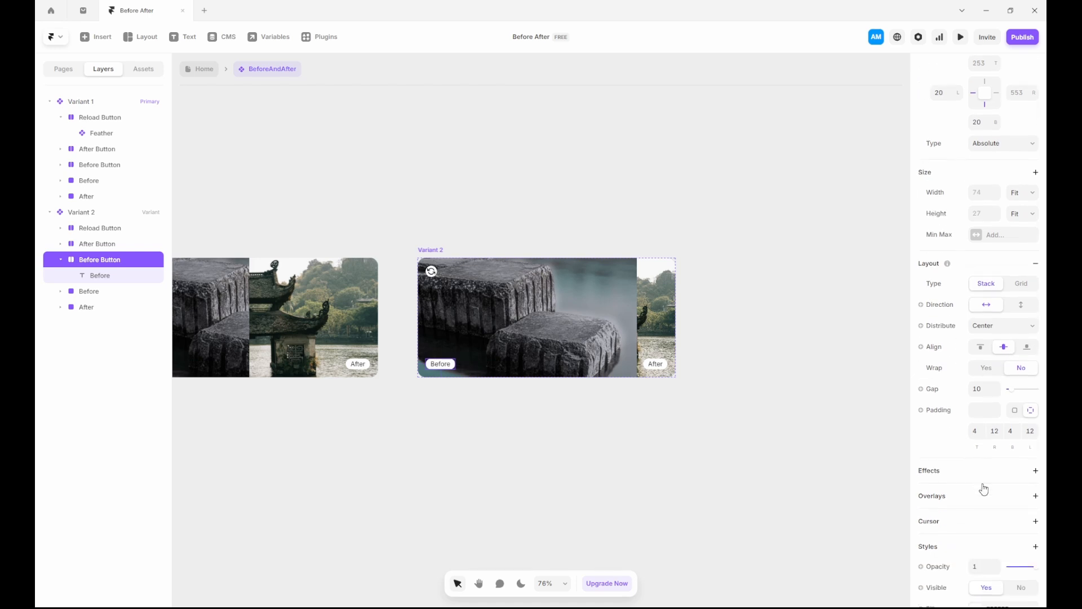
{"action": "scroll", "coordinate": [1020, 553], "scroll_direction": "down", "scroll_amount": 2}
{"action": "left_click_drag", "start_coordinate": [1037, 515], "coordinate": [999, 520]}
{"action": "left_click", "coordinate": [529, 188]}
{"action": "scroll", "coordinate": [587, 270], "scroll_direction": "down", "scroll_amount": 3}
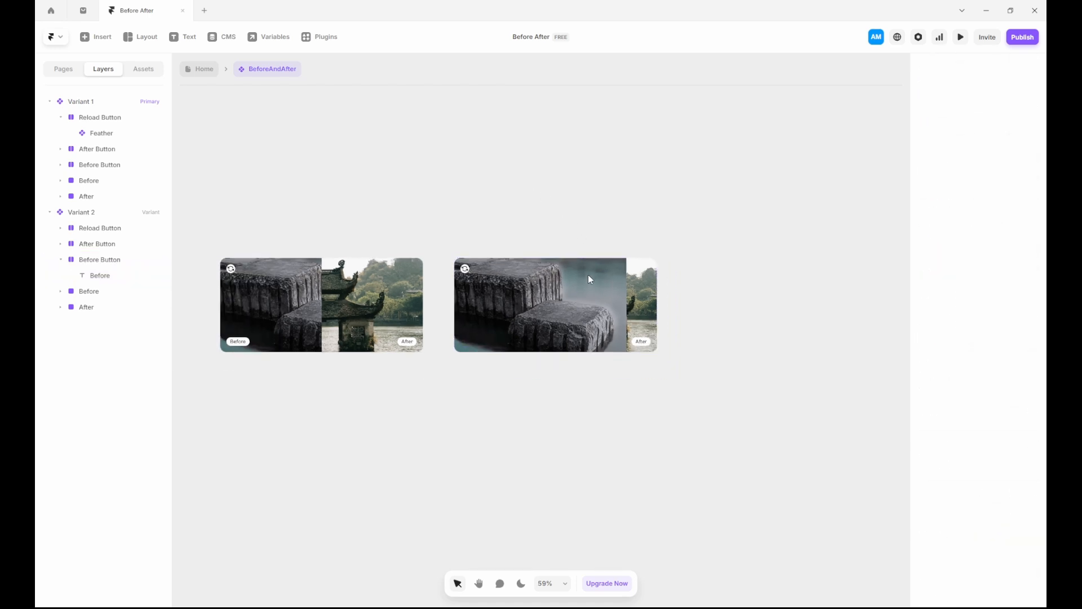
{"action": "scroll", "coordinate": [257, 247], "scroll_direction": "up", "scroll_amount": 2}
{"action": "scroll", "coordinate": [256, 249], "scroll_direction": "up", "scroll_amount": 5}
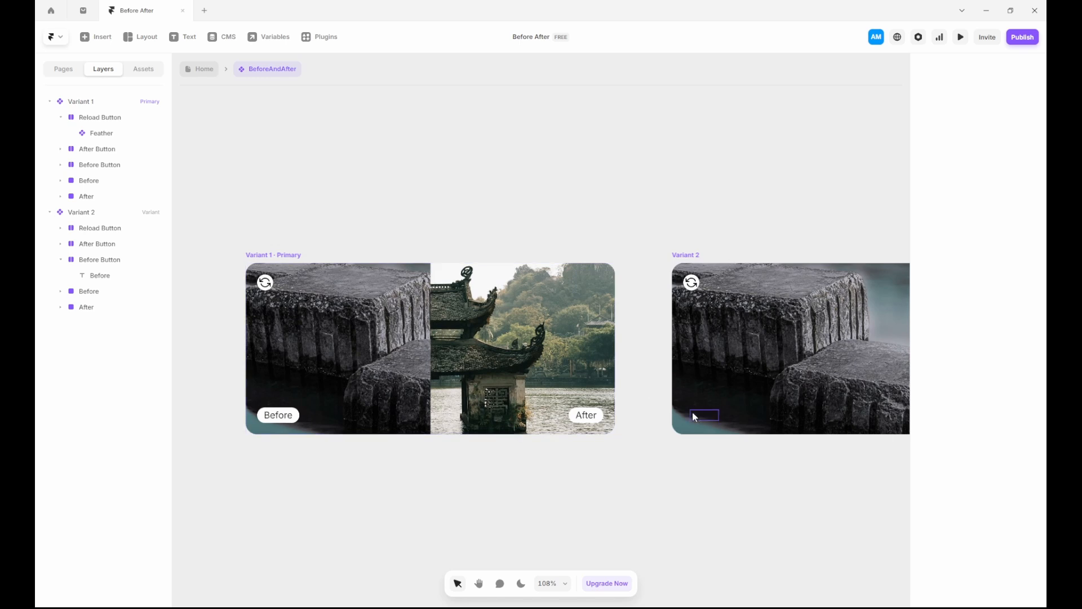
Step: Hide Before Button in Variant 2 by setting its visibility to No and return its opacity to 1
{"action": "left_click", "coordinate": [694, 417]}
{"action": "left_click", "coordinate": [691, 416]}
{"action": "left_click", "coordinate": [688, 416]}
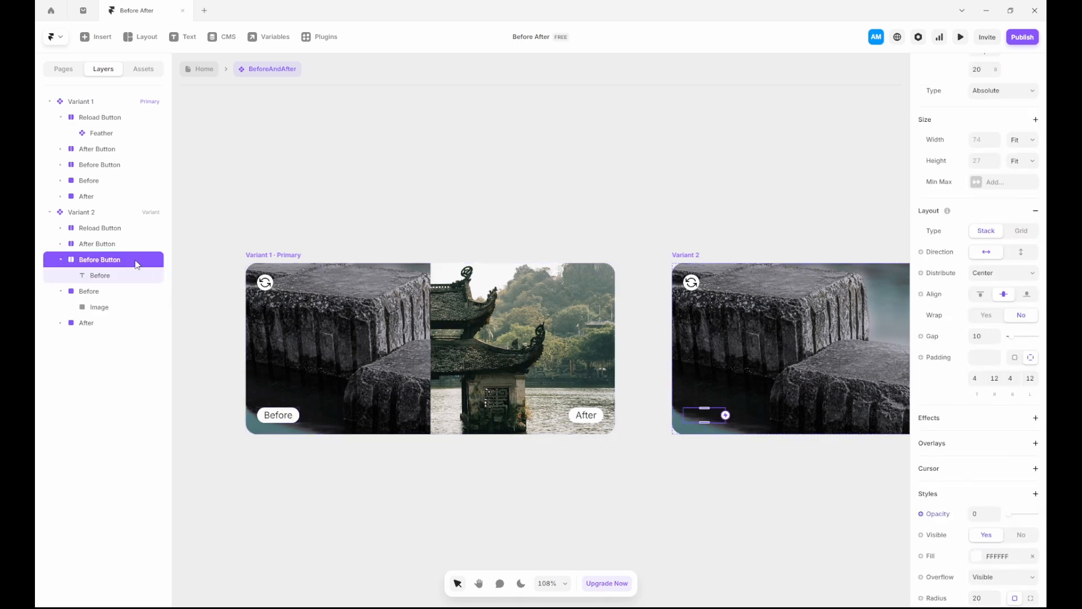
{"action": "left_click", "coordinate": [1022, 536]}
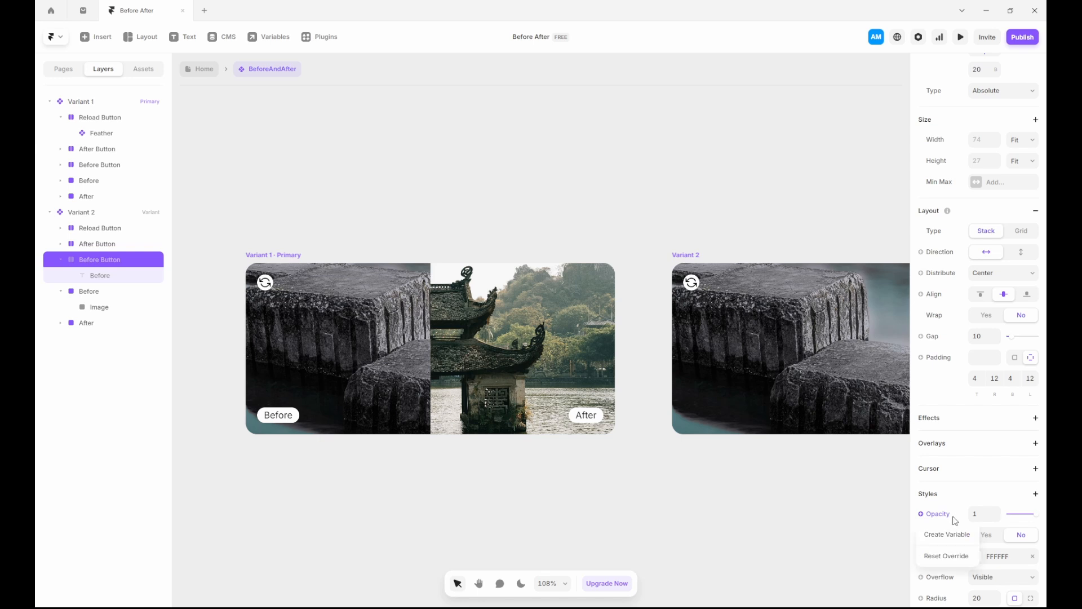
{"action": "left_click", "coordinate": [721, 473]}
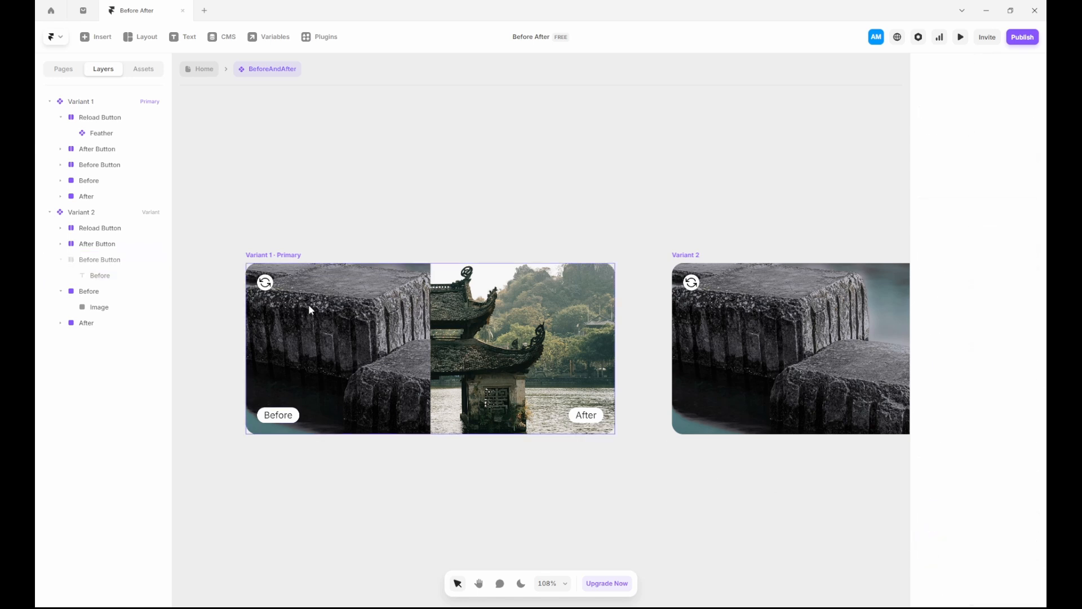
Step: Hide Reload Button in Variant 1 by setting its visibility to No
{"action": "left_click", "coordinate": [271, 284]}
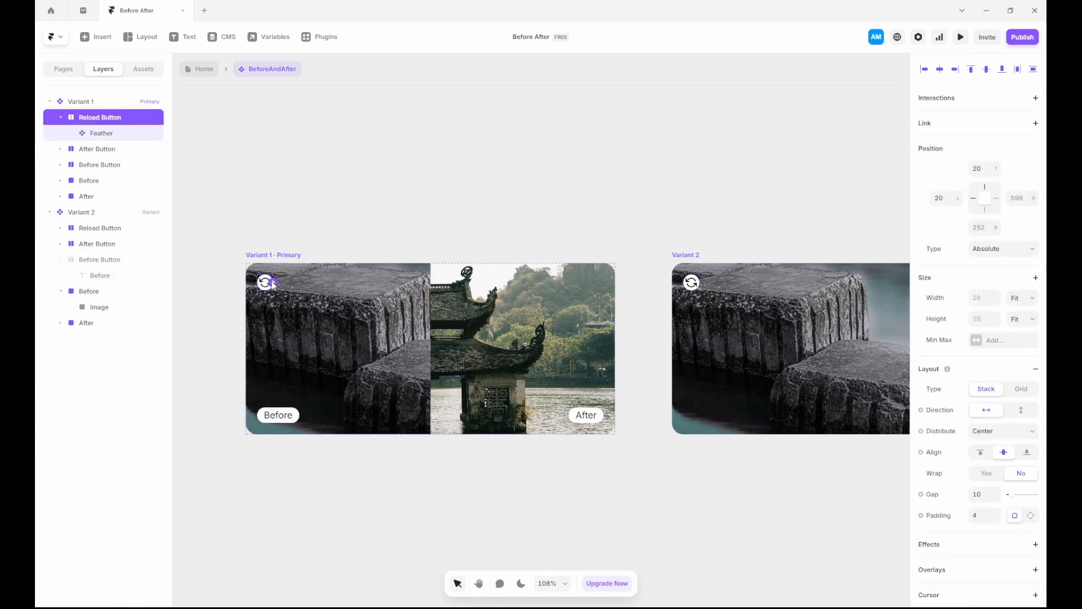
{"action": "scroll", "coordinate": [989, 507], "scroll_direction": "down", "scroll_amount": 1}
{"action": "scroll", "coordinate": [989, 507], "scroll_direction": "down", "scroll_amount": 2}
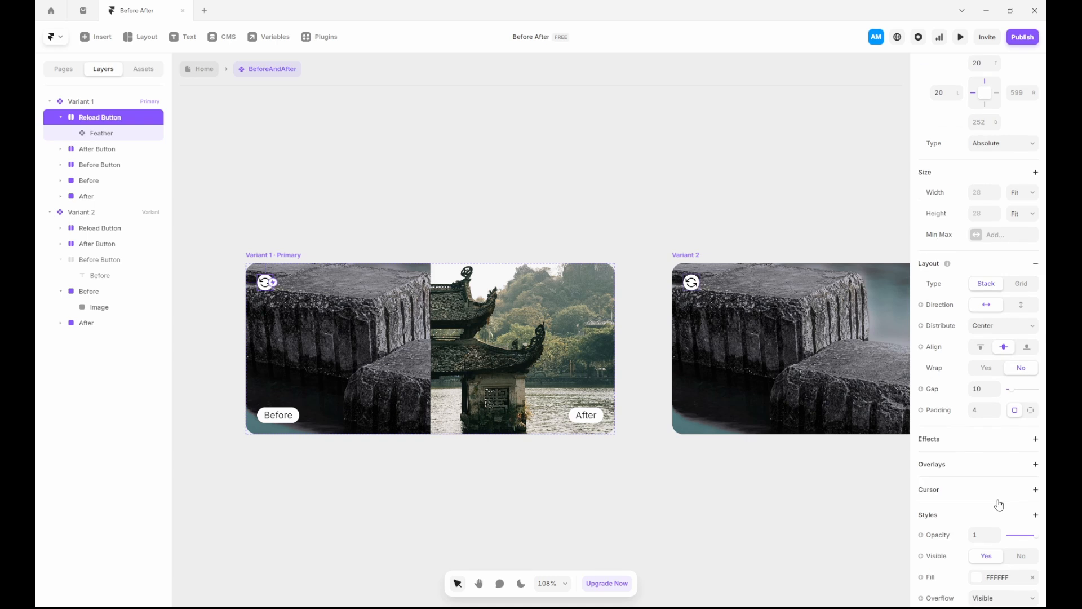
{"action": "left_click", "coordinate": [1019, 503]}
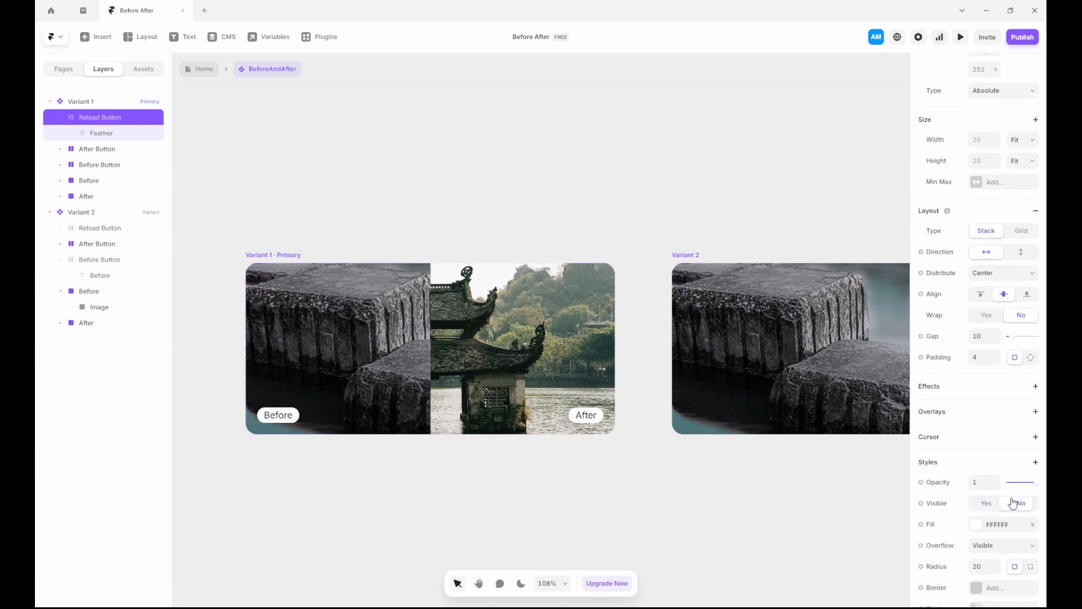
Step: Make Reload Button visible in Variant 2 by setting its visibility to Yes
{"action": "left_click", "coordinate": [688, 256]}
{"action": "left_click", "coordinate": [108, 228]}
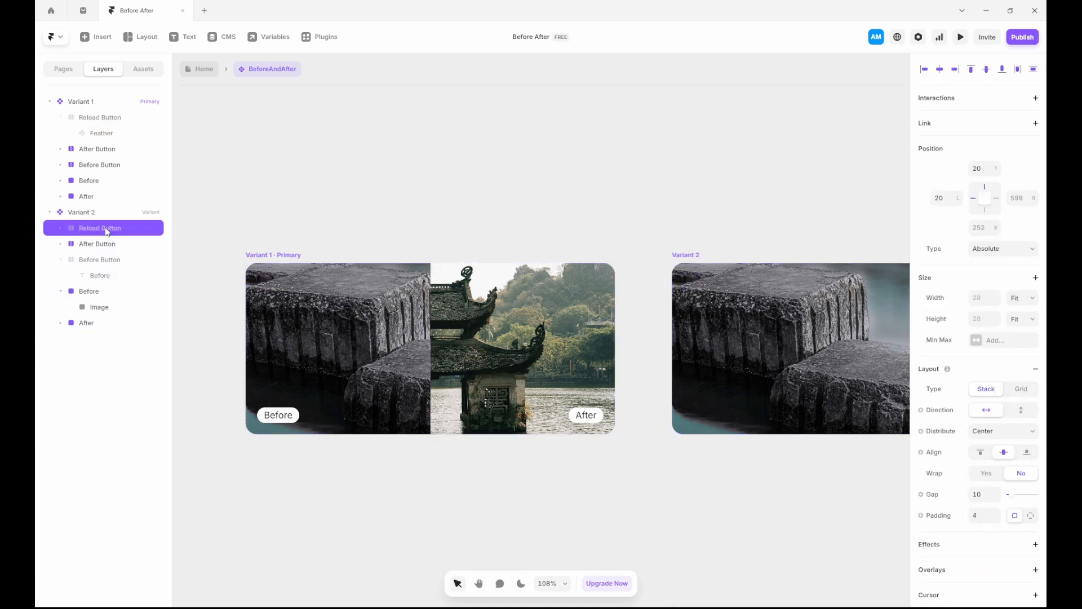
{"action": "scroll", "coordinate": [995, 479], "scroll_direction": "down", "scroll_amount": 3}
{"action": "left_click", "coordinate": [988, 503]}
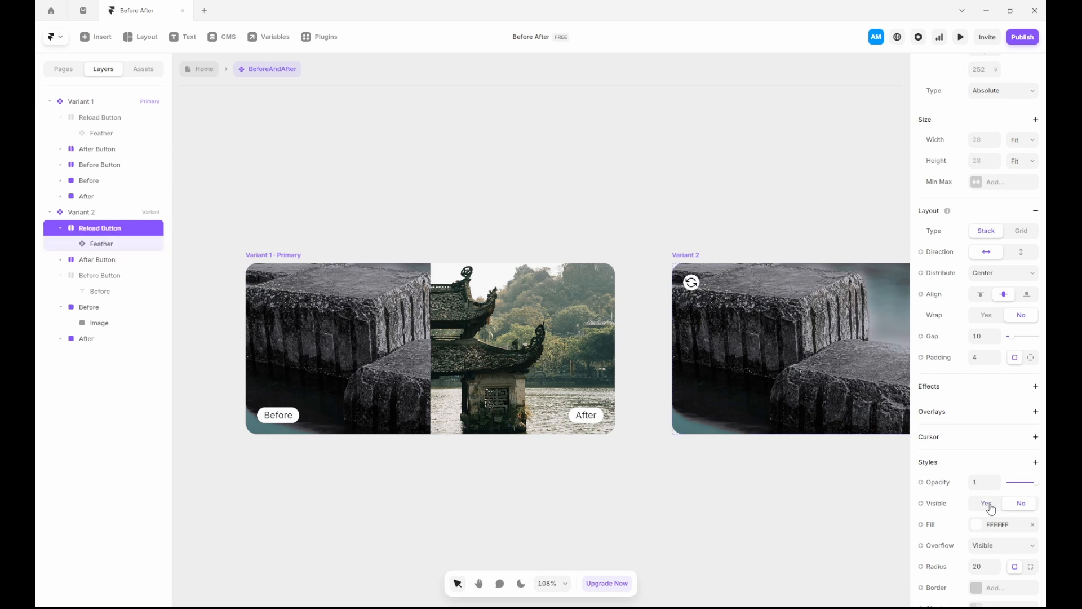
{"action": "left_click", "coordinate": [556, 485]}
Step: Add a third variant based on Variant 2 and place it directly below Variant 2 at position 747, 359
{"action": "scroll", "coordinate": [445, 441], "scroll_direction": "down", "scroll_amount": 3}
{"action": "scroll", "coordinate": [857, 404], "scroll_direction": "up", "scroll_amount": 2}
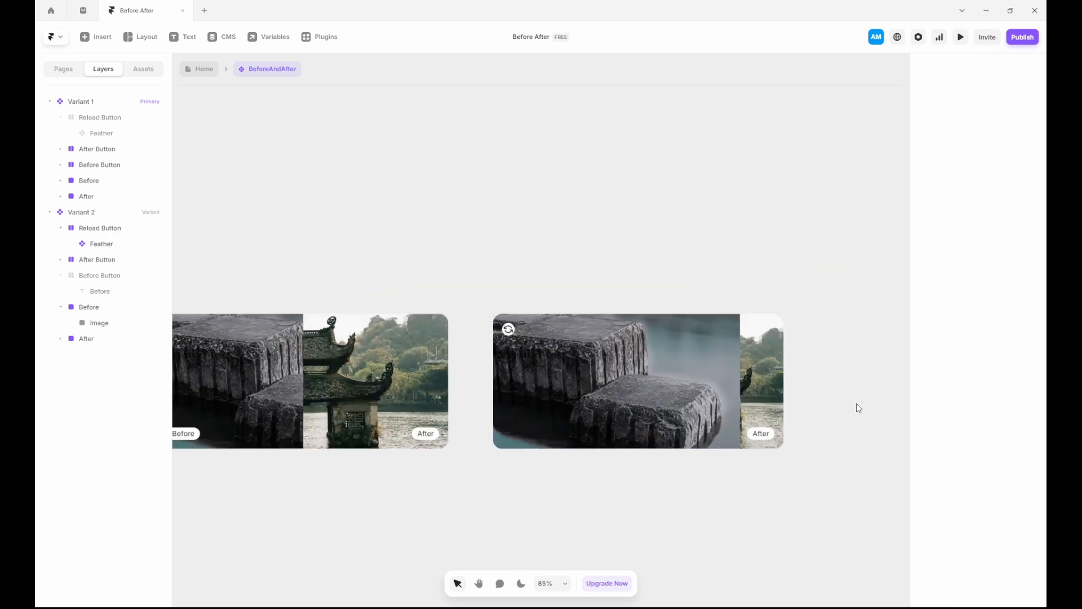
{"action": "scroll", "coordinate": [580, 378], "scroll_direction": "down", "scroll_amount": 2}
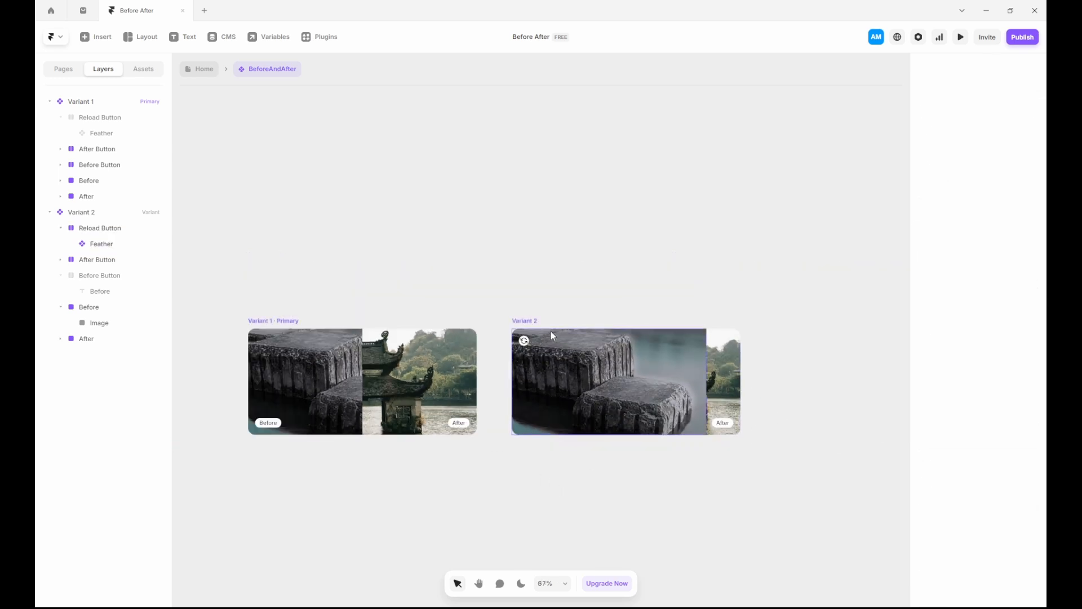
{"action": "left_click", "coordinate": [527, 321]}
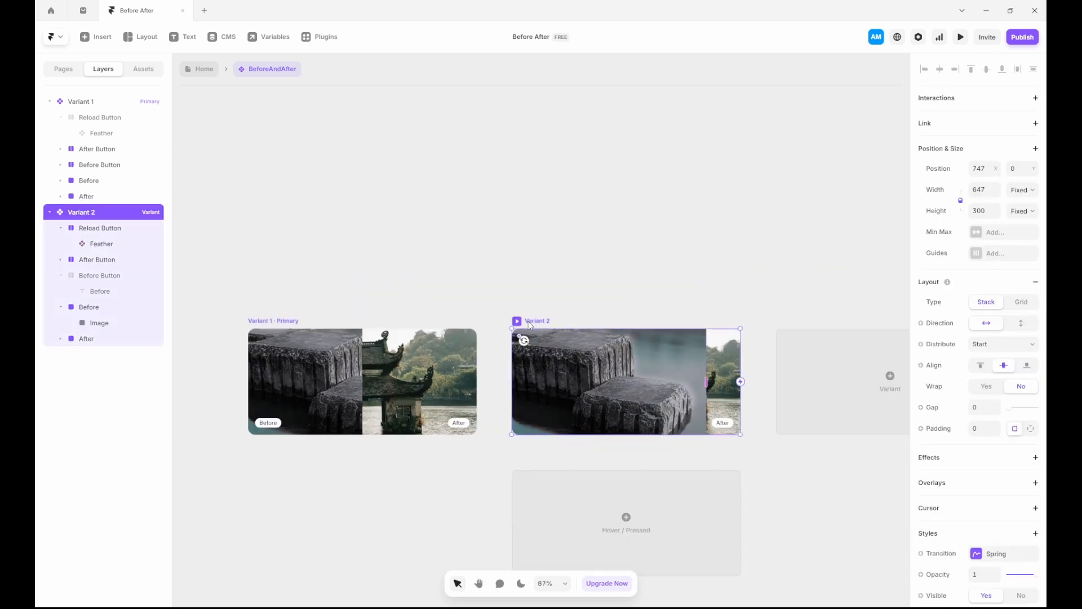
{"action": "left_click", "coordinate": [854, 381]}
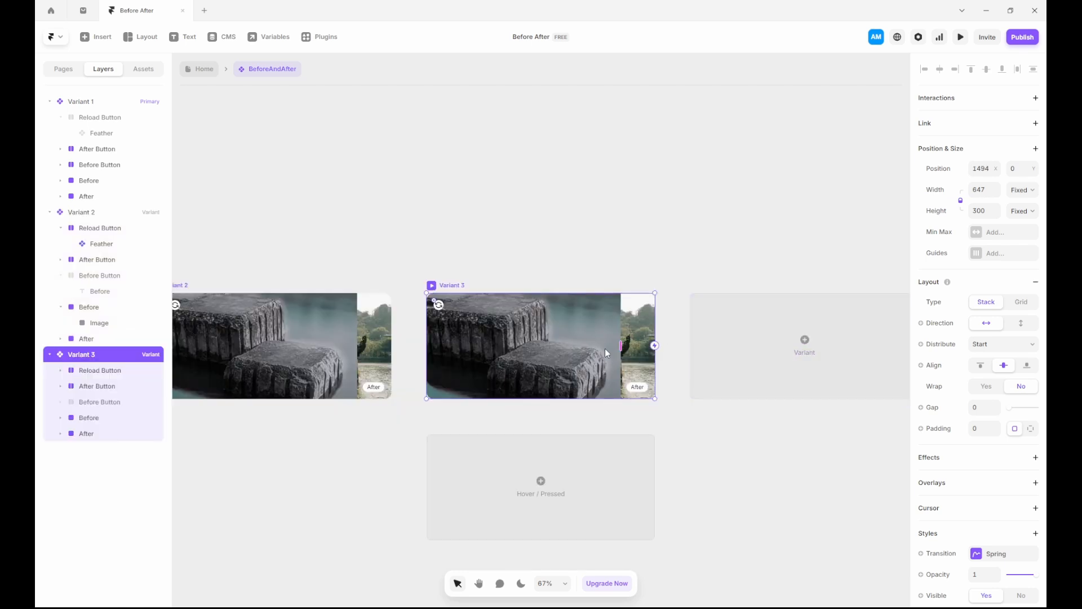
{"action": "scroll", "coordinate": [604, 348], "scroll_direction": "down", "scroll_amount": 3}
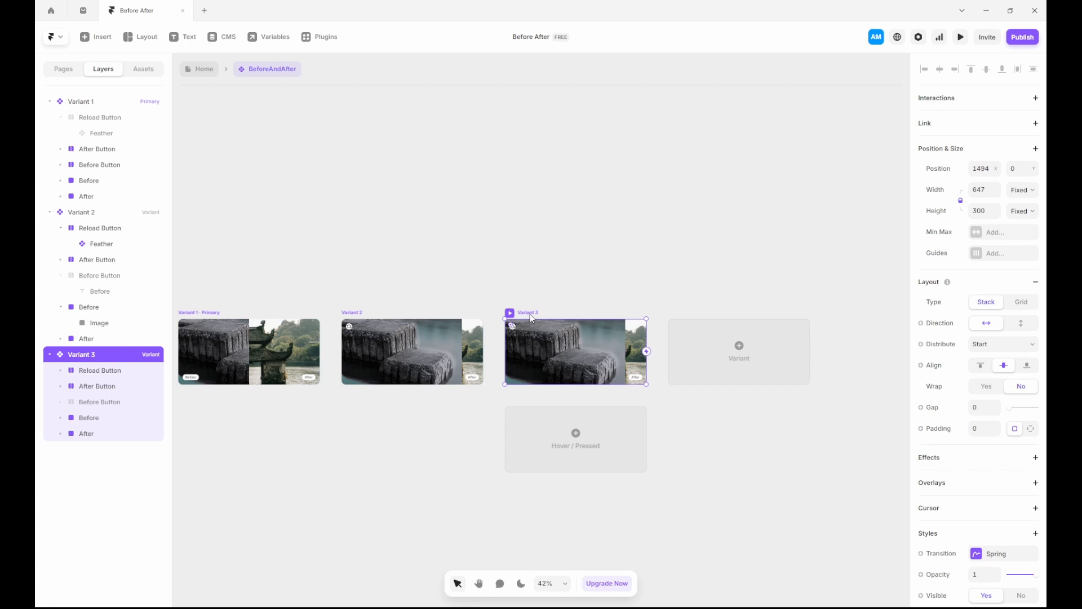
{"action": "left_click_drag", "start_coordinate": [530, 317], "coordinate": [363, 390]}
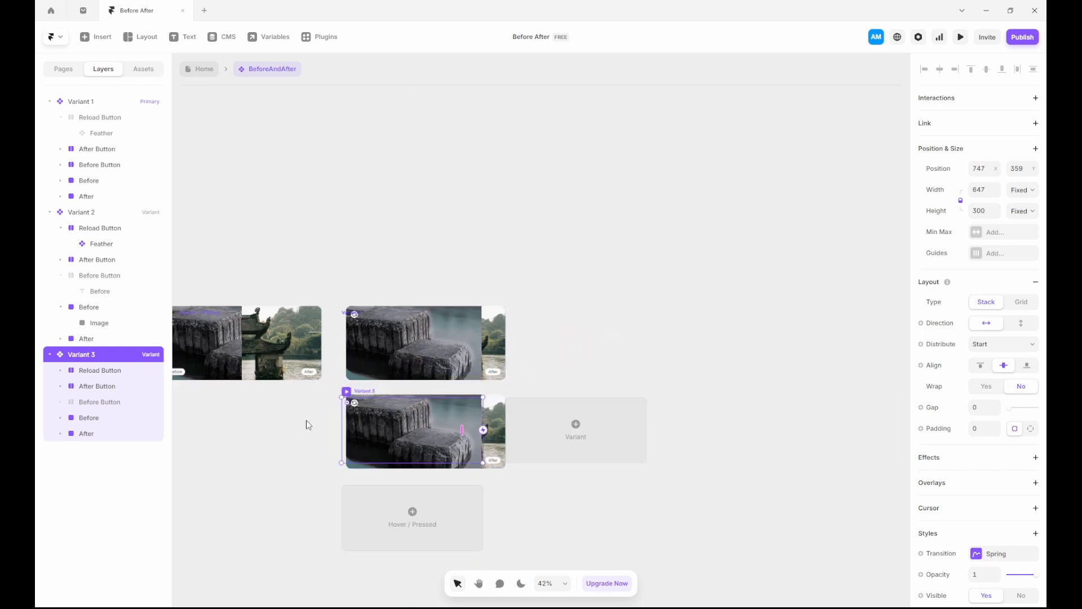
Step: Set the width of the Before frame in Variant 3 to 15%
{"action": "scroll", "coordinate": [340, 420], "scroll_direction": "up", "scroll_amount": 5}
{"action": "left_click", "coordinate": [441, 418]}
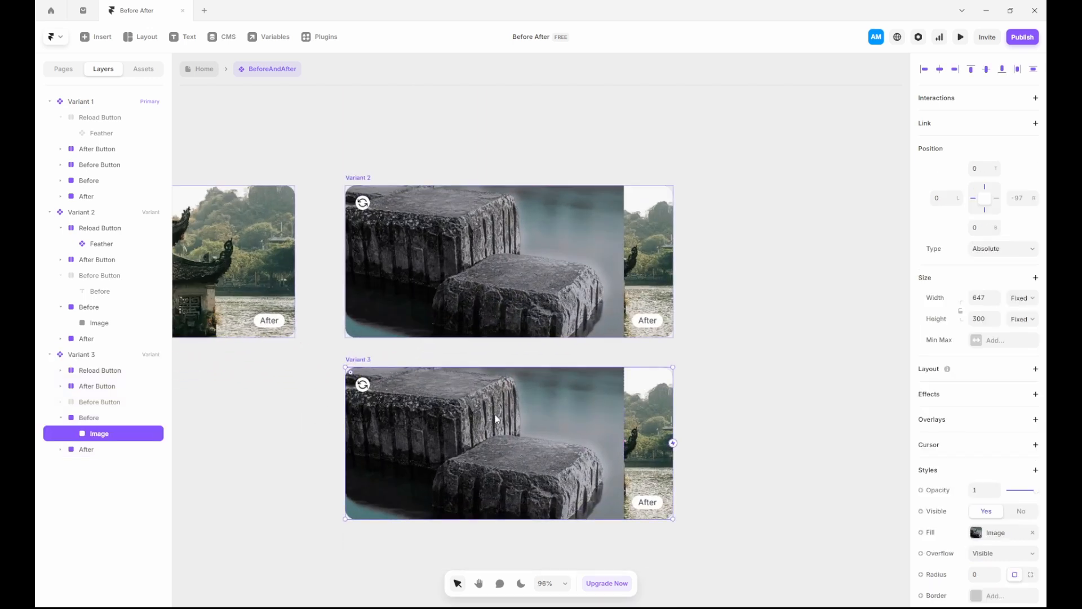
{"action": "left_click", "coordinate": [113, 419]}
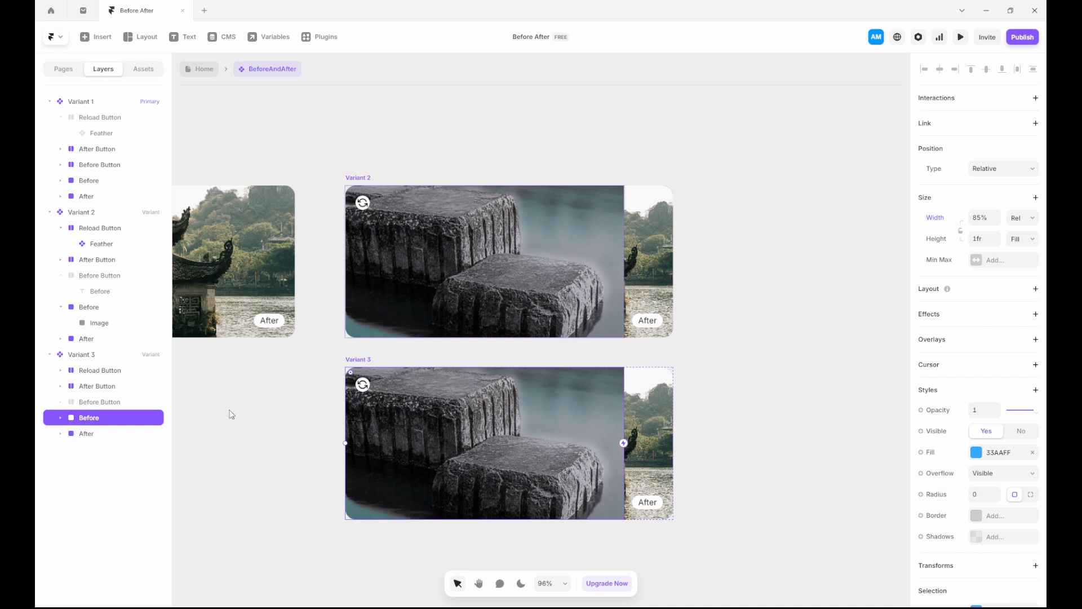
{"action": "left_click", "coordinate": [980, 217]}
{"action": "type", "text": "15%"}
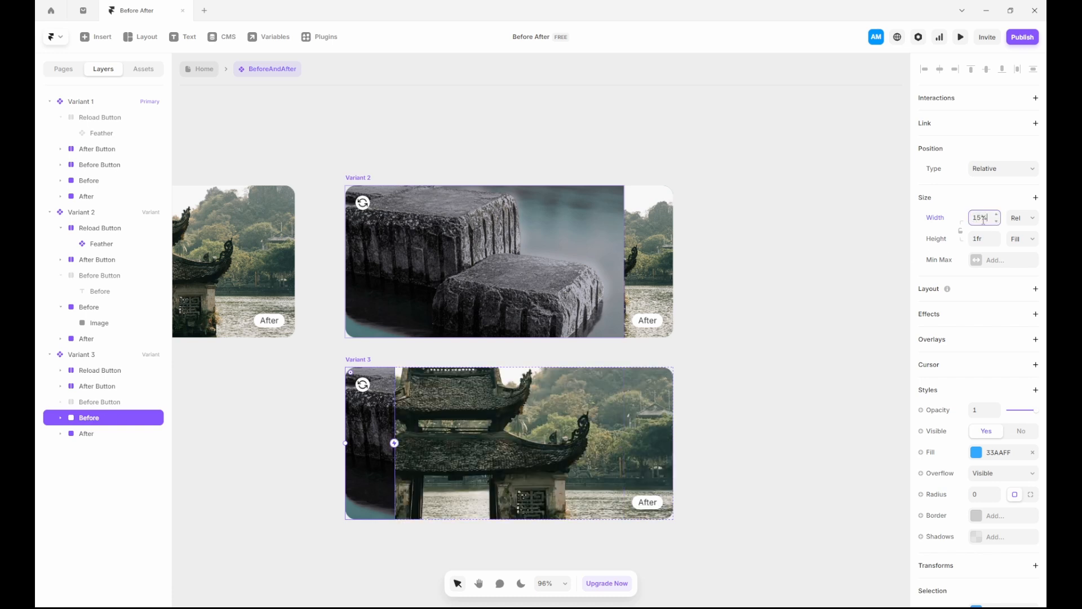
{"action": "left_click", "coordinate": [745, 409]}
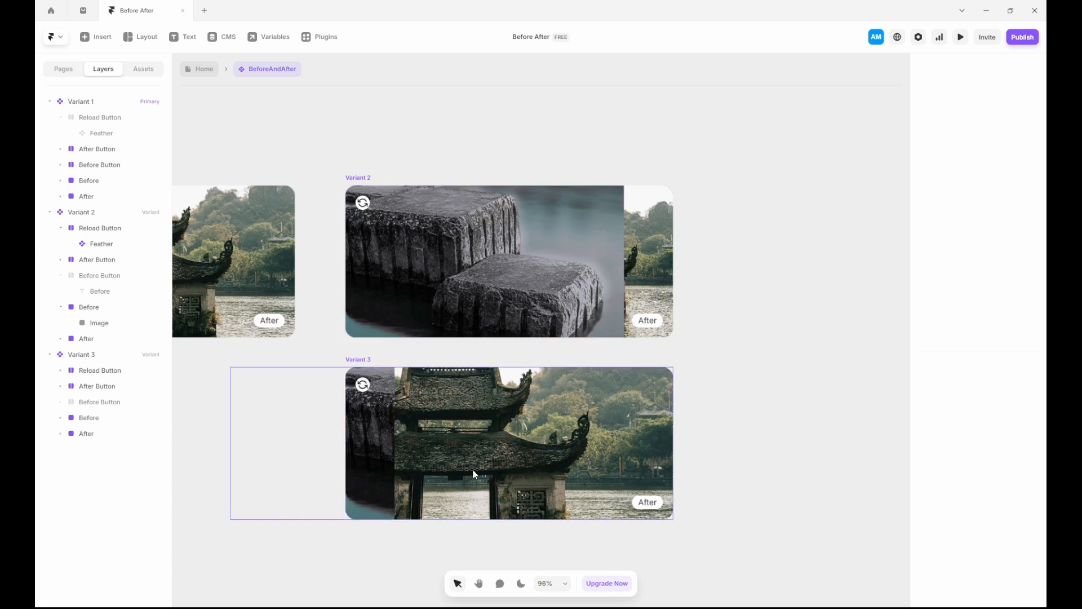
Step: Make Before Button visible in Variant 3 by setting its visibility to Yes
{"action": "left_click", "coordinate": [365, 360]}
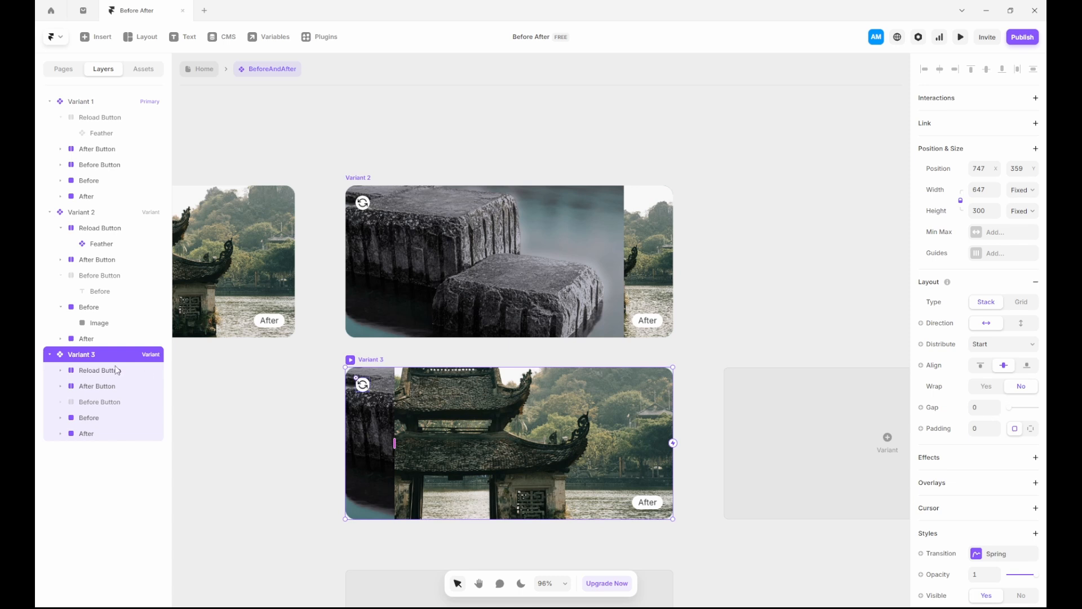
{"action": "scroll", "coordinate": [1014, 436], "scroll_direction": "down", "scroll_amount": 2}
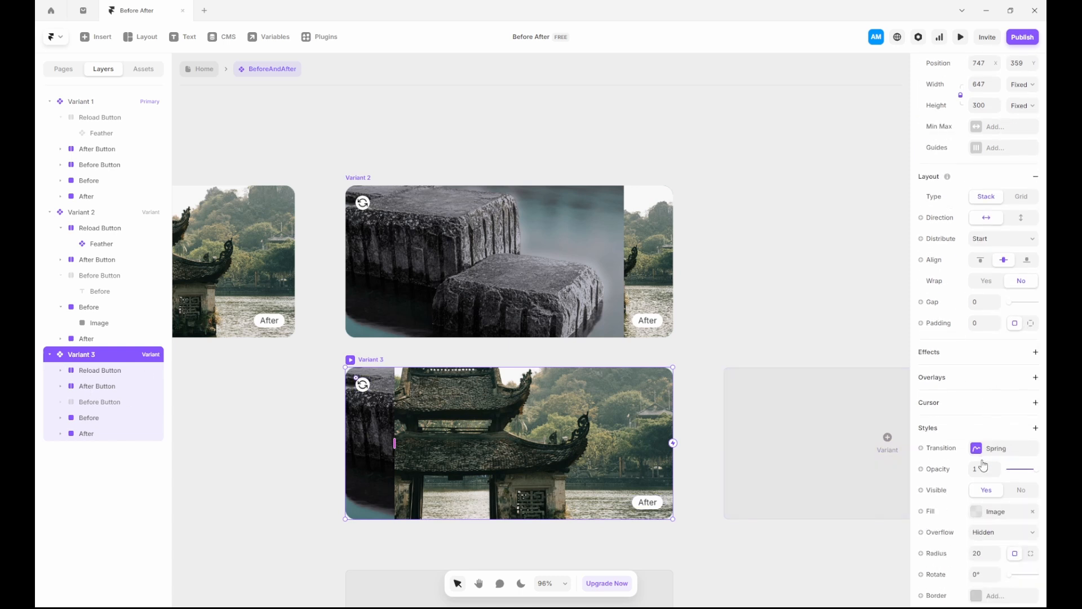
{"action": "scroll", "coordinate": [990, 473], "scroll_direction": "up", "scroll_amount": 2}
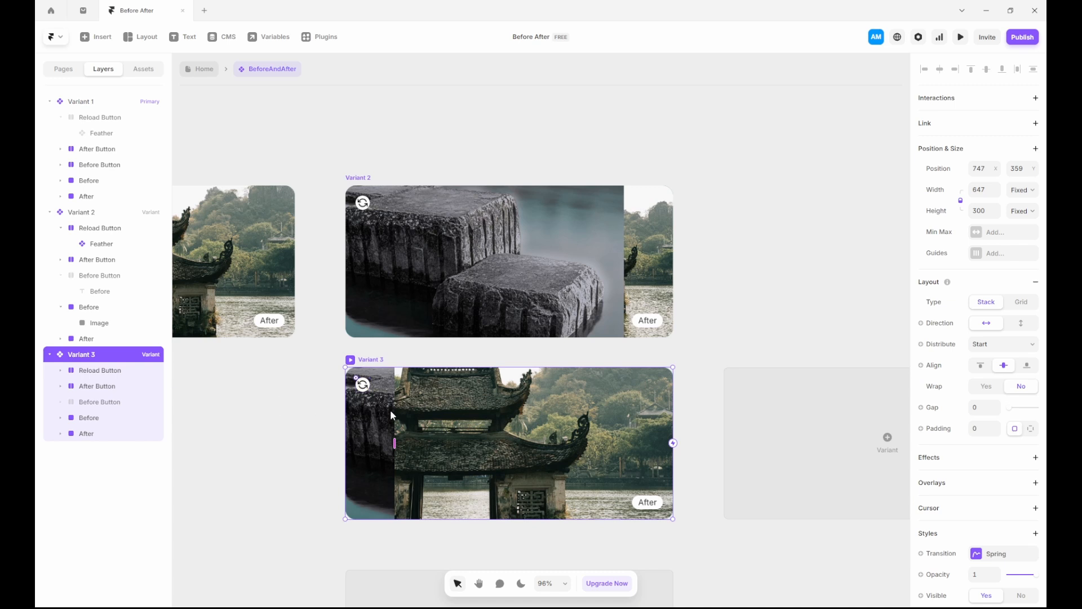
{"action": "left_click", "coordinate": [102, 403]}
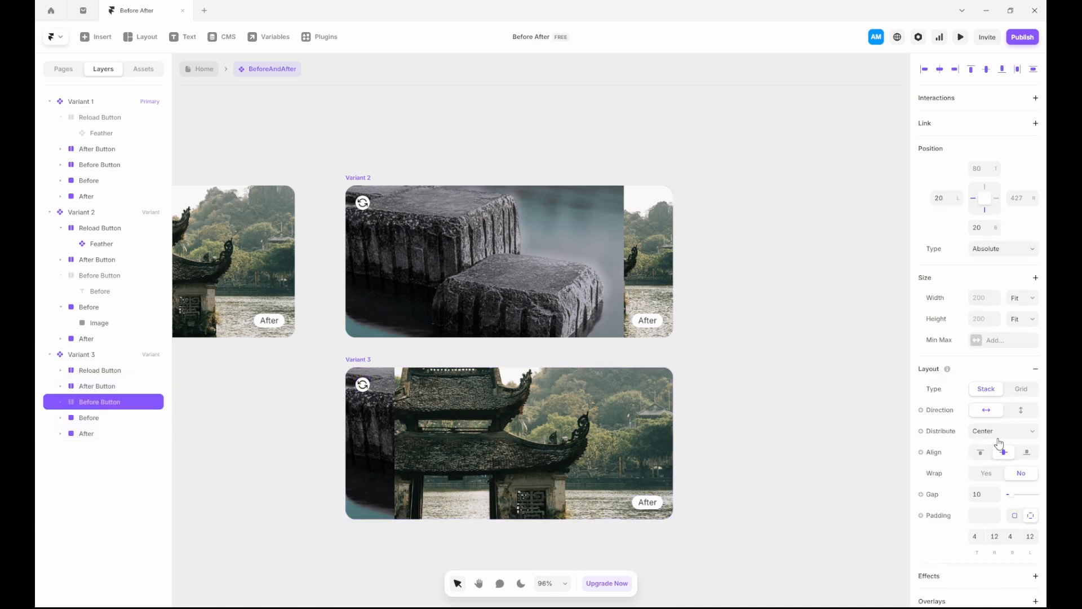
{"action": "scroll", "coordinate": [988, 439], "scroll_direction": "down", "scroll_amount": 4}
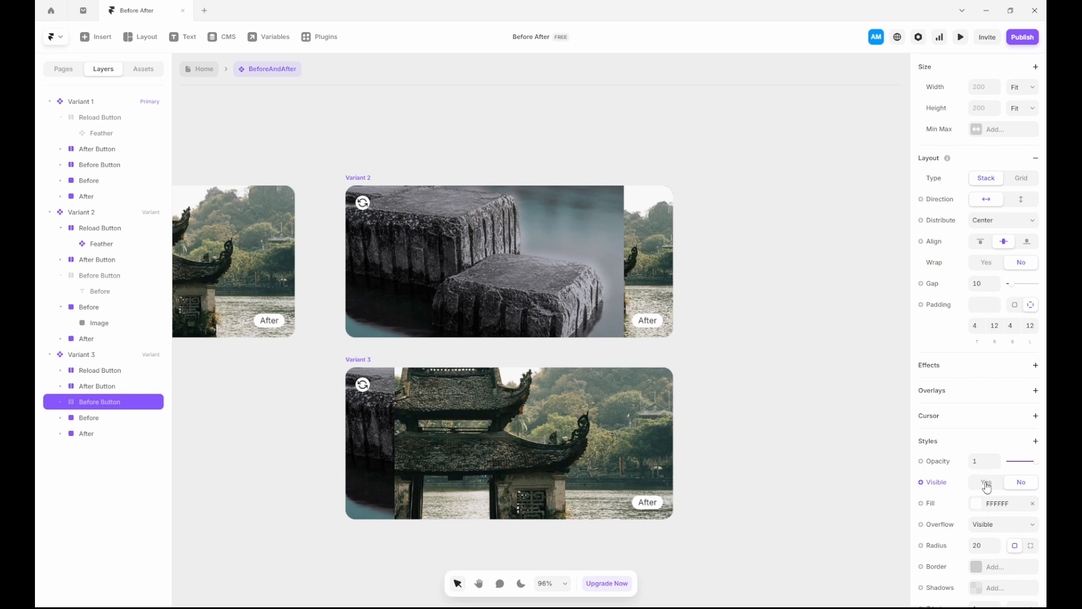
{"action": "left_click", "coordinate": [986, 482]}
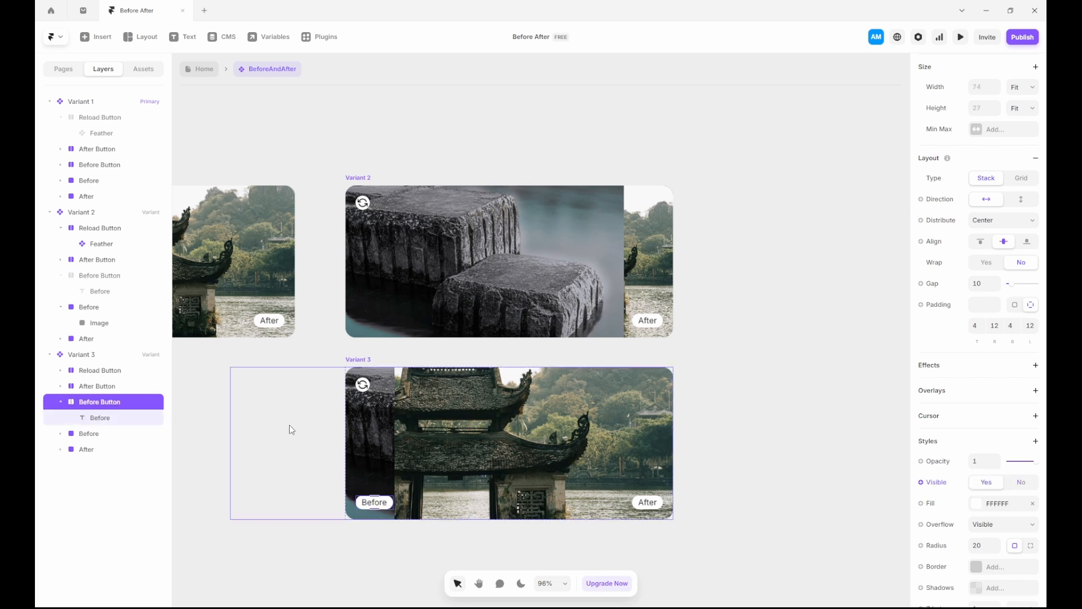
Step: Hide After Button in Variant 3 by setting its visibility to No
{"action": "left_click", "coordinate": [98, 386]}
{"action": "scroll", "coordinate": [1006, 488], "scroll_direction": "down", "scroll_amount": 3}
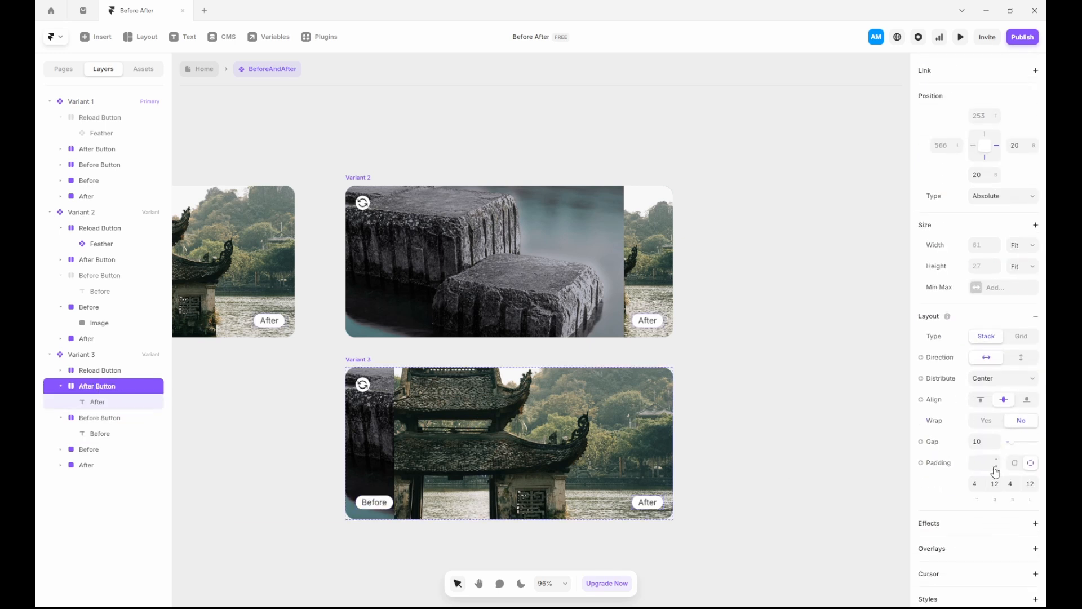
{"action": "left_click", "coordinate": [1020, 534]}
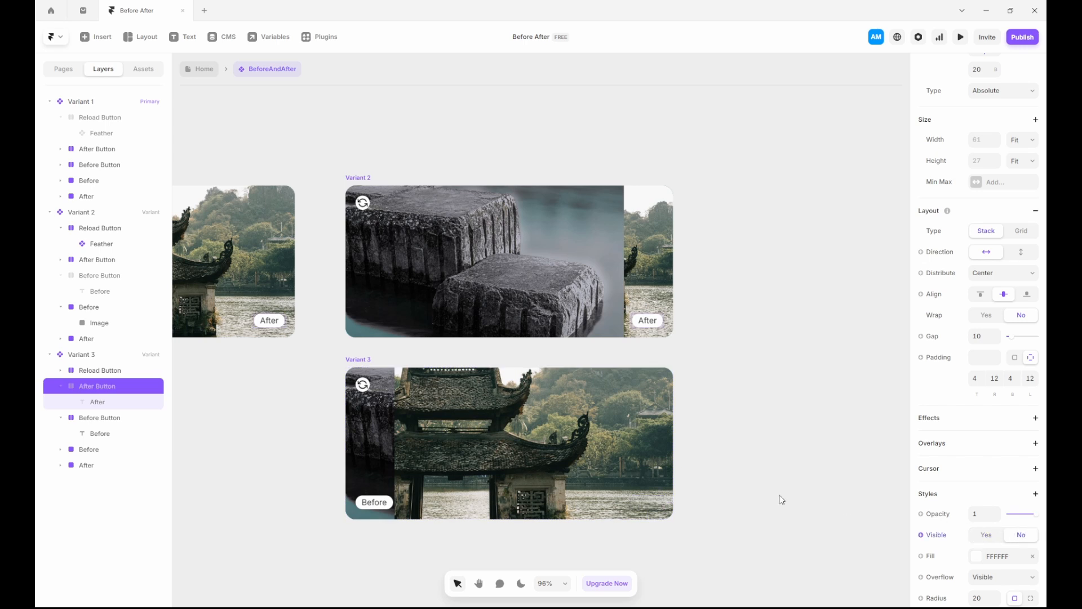
{"action": "left_click", "coordinate": [790, 356]}
{"action": "scroll", "coordinate": [744, 355], "scroll_direction": "down", "scroll_amount": 2}
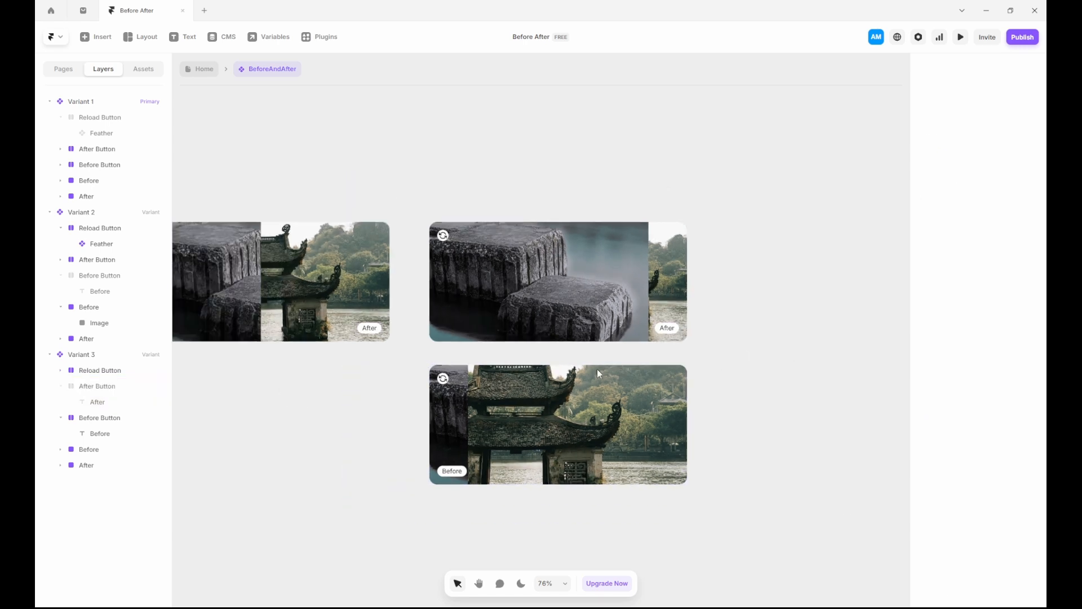
{"action": "scroll", "coordinate": [231, 344], "scroll_direction": "up", "scroll_amount": 3}
{"action": "scroll", "coordinate": [349, 355], "scroll_direction": "down", "scroll_amount": 3}
{"action": "scroll", "coordinate": [209, 325], "scroll_direction": "up", "scroll_amount": 4}
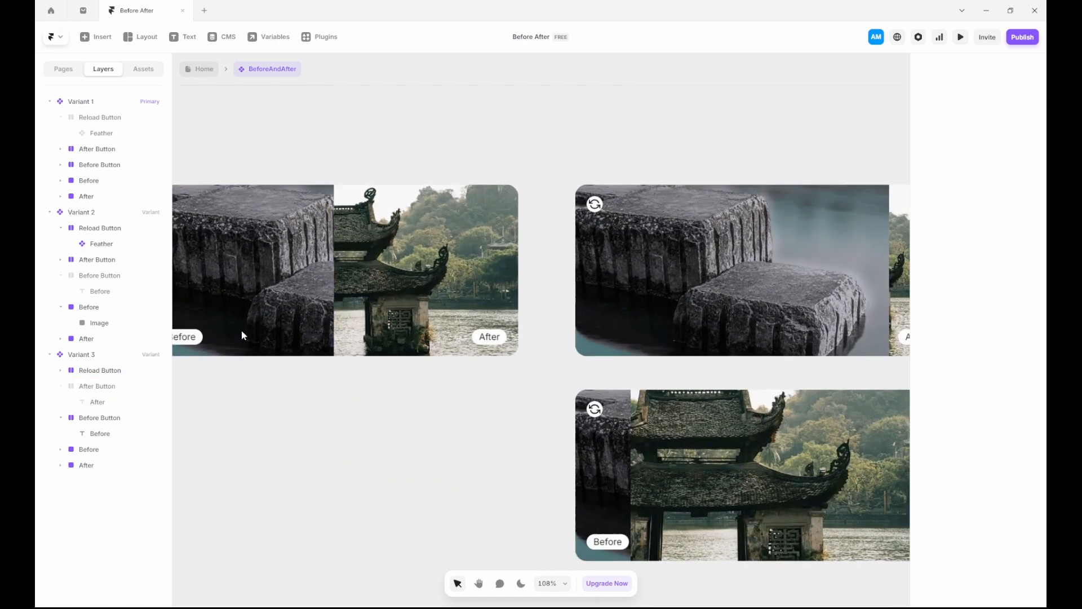
{"action": "scroll", "coordinate": [335, 353], "scroll_direction": "down", "scroll_amount": 2}
{"action": "scroll", "coordinate": [407, 356], "scroll_direction": "down", "scroll_amount": 2}
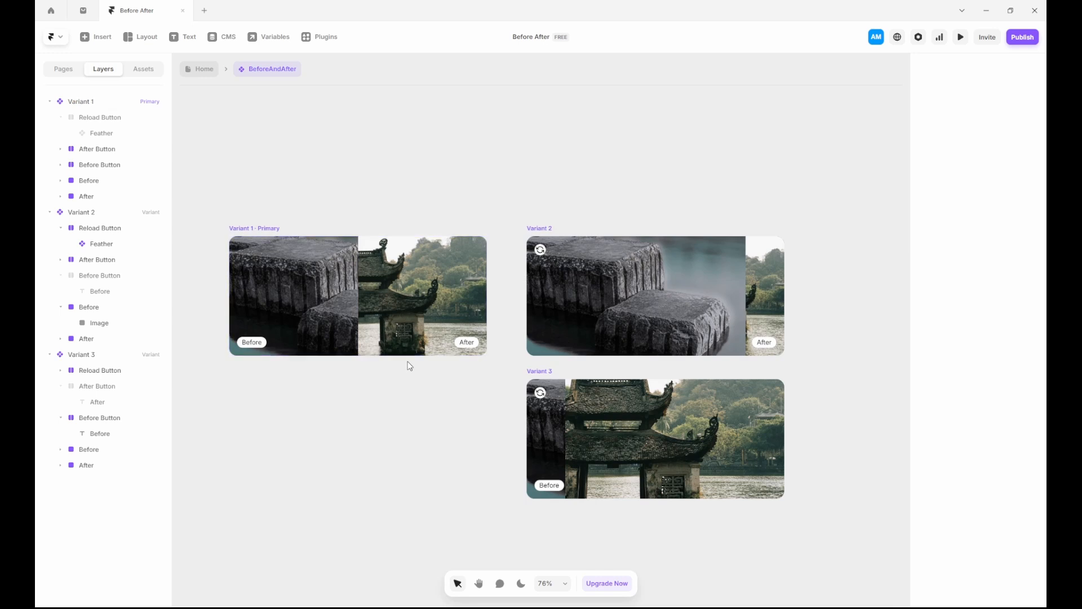
Step: Add a click interaction from Before Button in Variant 1 to Variant 2
{"action": "scroll", "coordinate": [414, 363], "scroll_direction": "up", "scroll_amount": 1}
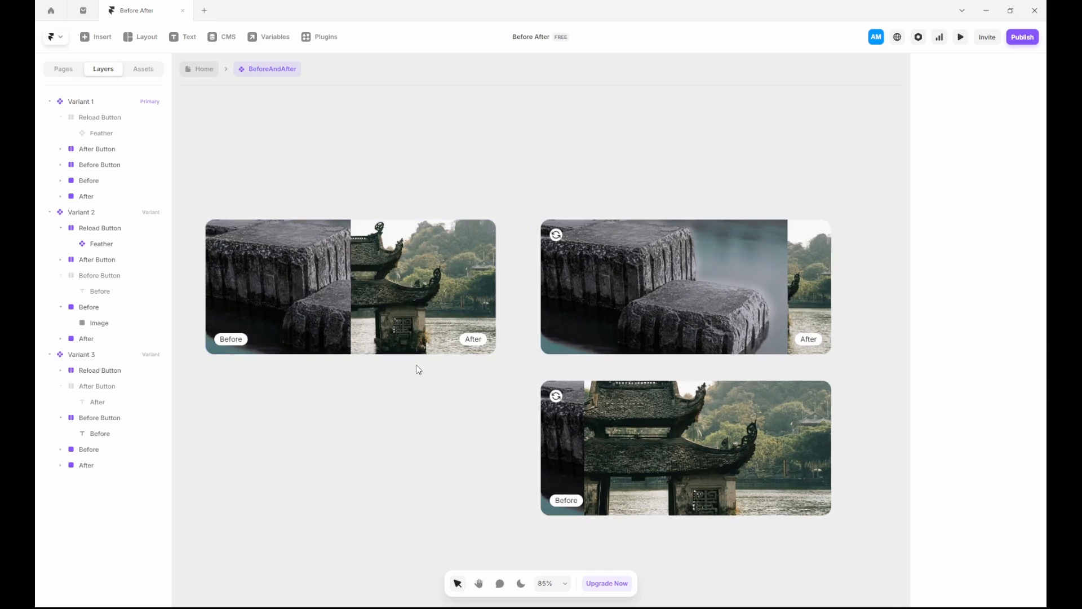
{"action": "scroll", "coordinate": [239, 342], "scroll_direction": "up", "scroll_amount": 1}
{"action": "left_click", "coordinate": [247, 345]}
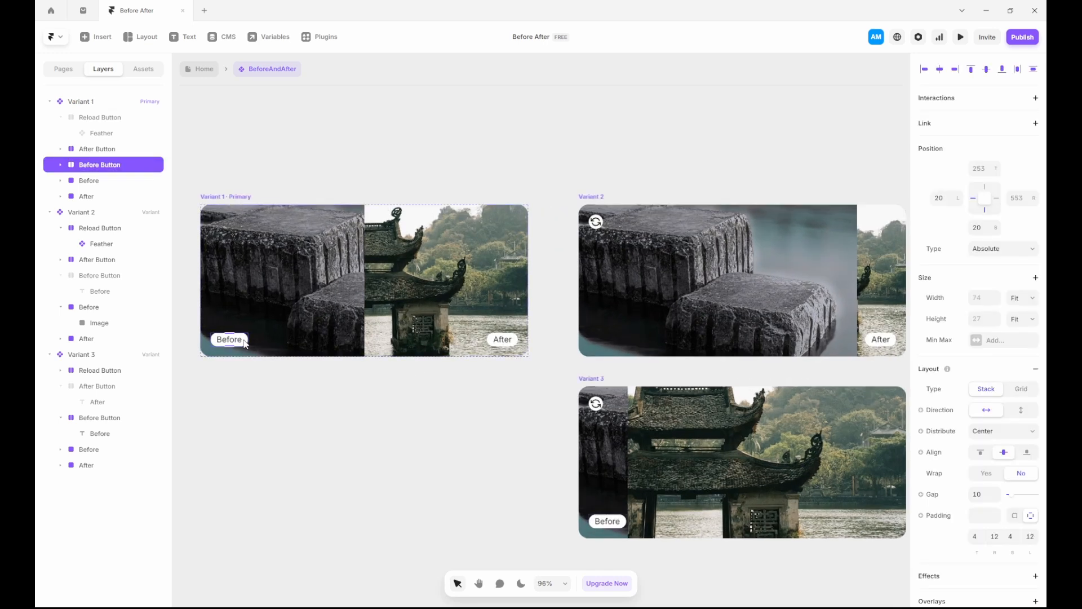
{"action": "scroll", "coordinate": [245, 344], "scroll_direction": "up", "scroll_amount": 3}
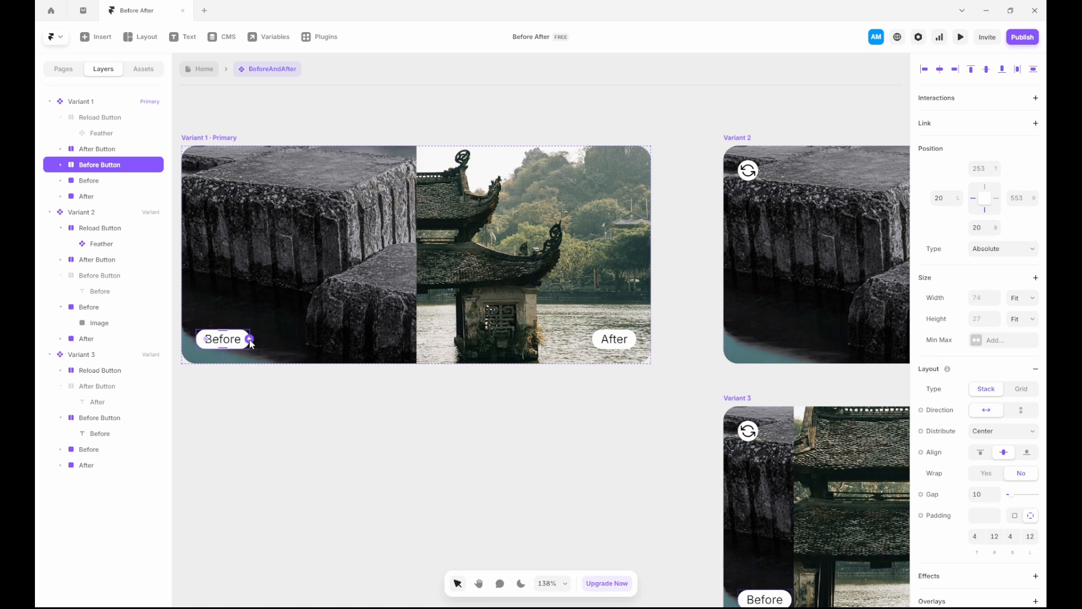
{"action": "left_click_drag", "start_coordinate": [250, 340], "coordinate": [376, 346]}
{"action": "left_click_drag", "start_coordinate": [586, 342], "coordinate": [770, 286]}
Step: Add a click interaction from After Button in Variant 1 to Variant 3
{"action": "left_click", "coordinate": [628, 335]}
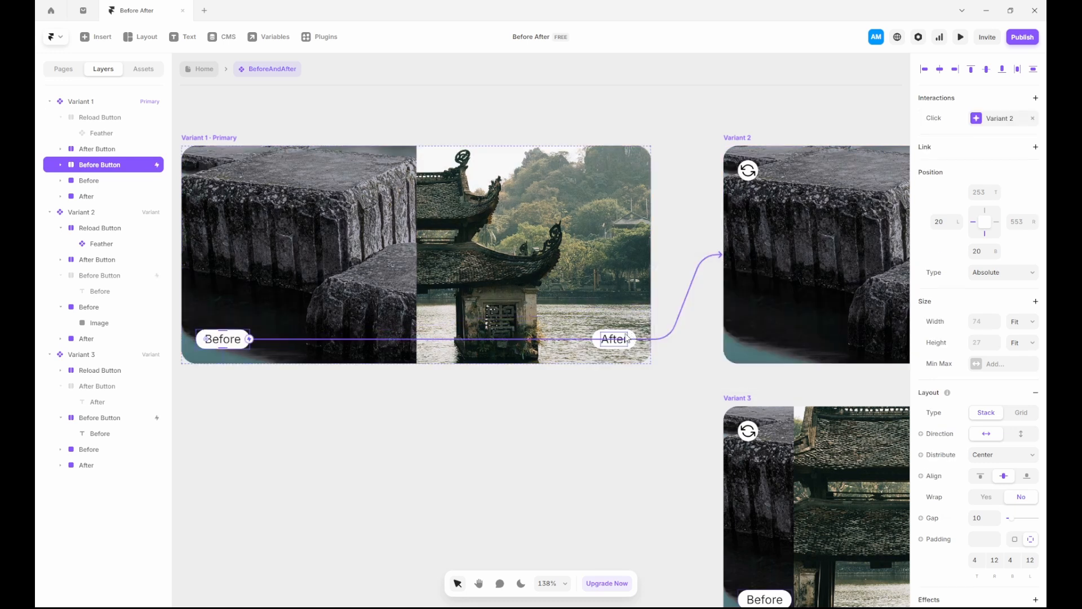
{"action": "double_click", "coordinate": [626, 334]}
{"action": "left_click", "coordinate": [633, 337]}
{"action": "left_click_drag", "start_coordinate": [636, 340], "coordinate": [745, 459]}
{"action": "scroll", "coordinate": [547, 452], "scroll_direction": "down", "scroll_amount": 3}
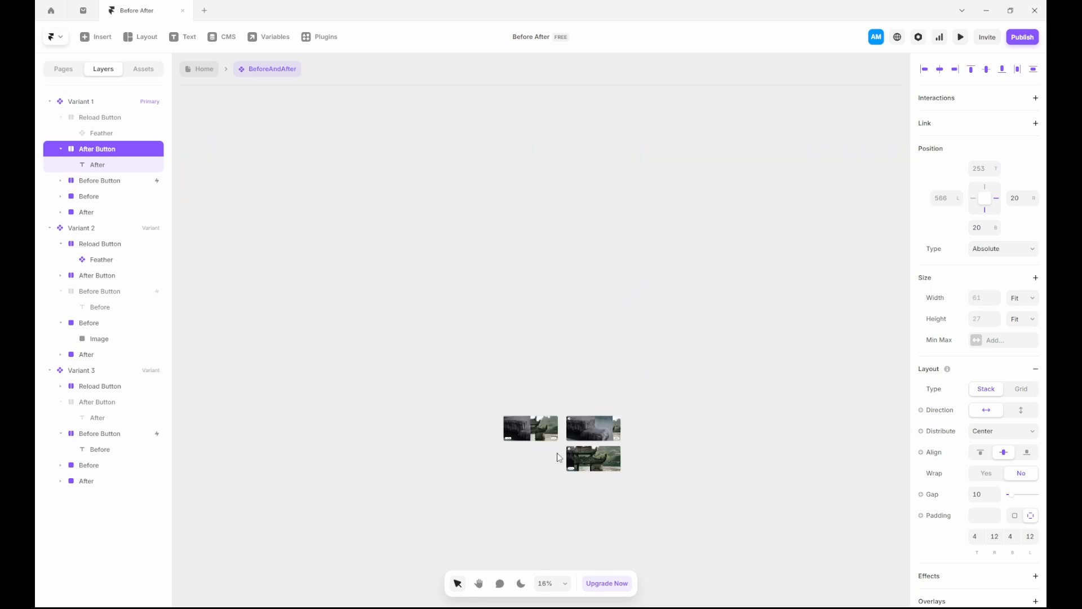
{"action": "scroll", "coordinate": [558, 459], "scroll_direction": "up", "scroll_amount": 3}
{"action": "left_click", "coordinate": [397, 375]}
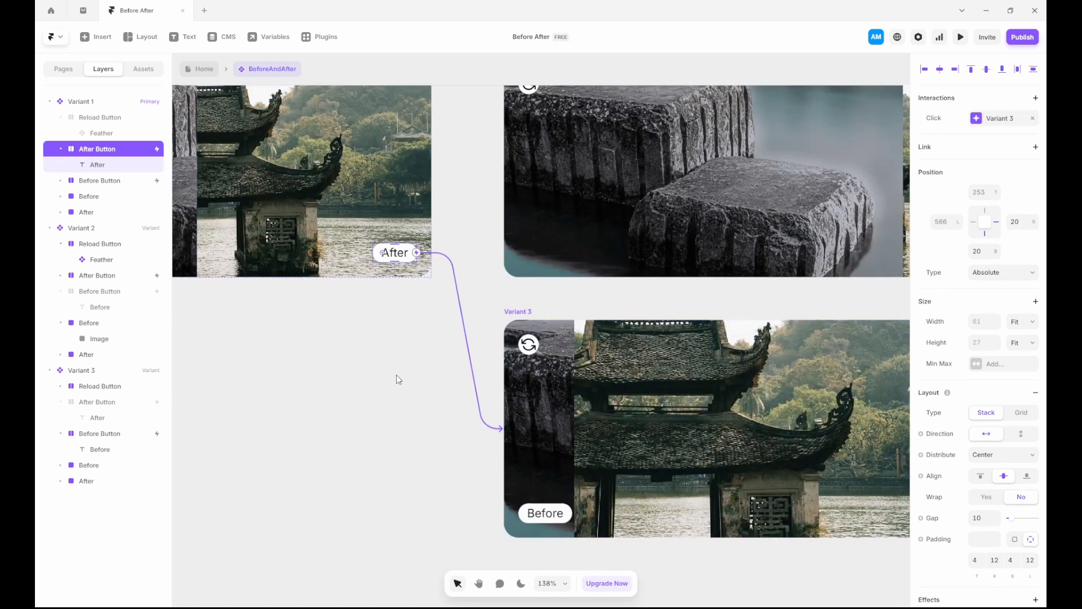
Step: Connect Reload Button in Variant 3 back to Variant 1 with a Click interaction
{"action": "scroll", "coordinate": [397, 365], "scroll_direction": "down", "scroll_amount": 3}
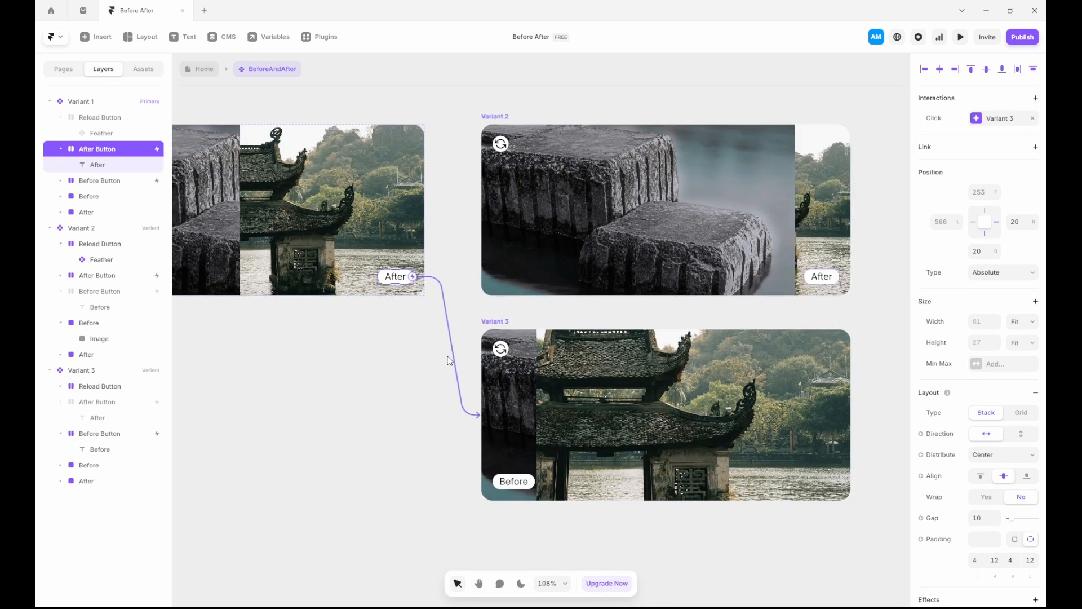
{"action": "left_click", "coordinate": [500, 348]}
{"action": "left_click_drag", "start_coordinate": [513, 350], "coordinate": [370, 279]}
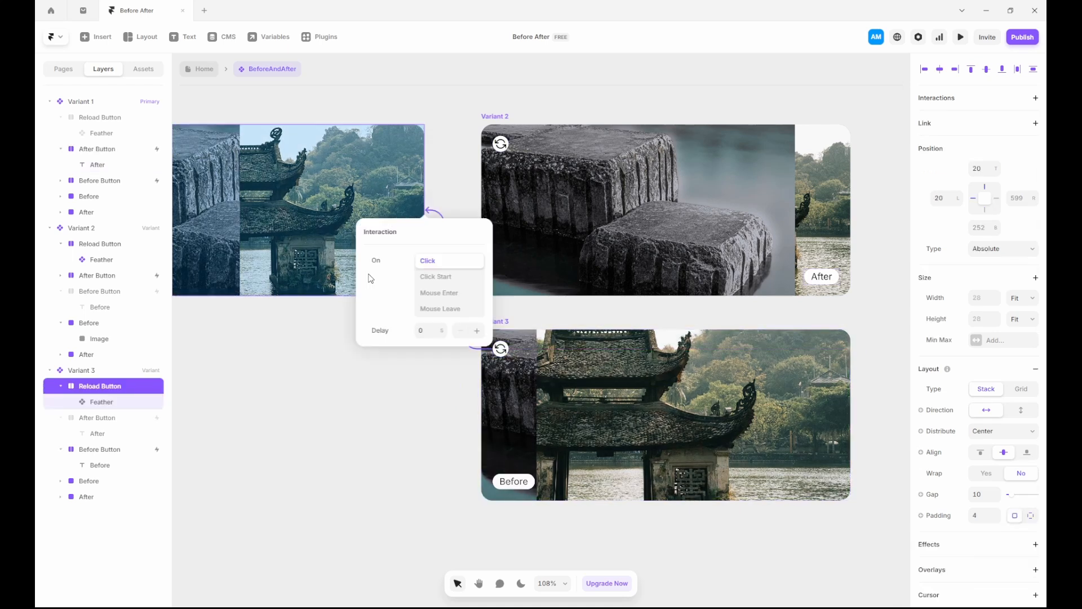
Step: Connect Reload Button in Variant 2 back to Variant 1 with an interaction
{"action": "left_click", "coordinate": [504, 145]}
{"action": "left_click", "coordinate": [501, 144]}
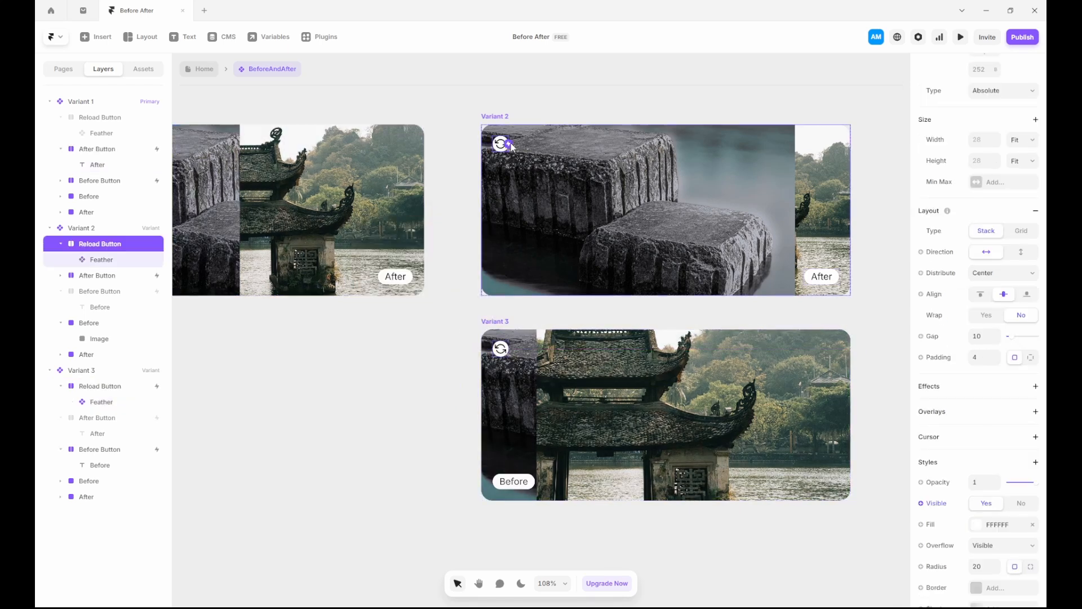
{"action": "left_click_drag", "start_coordinate": [512, 144], "coordinate": [414, 158]}
{"action": "left_click", "coordinate": [469, 118]}
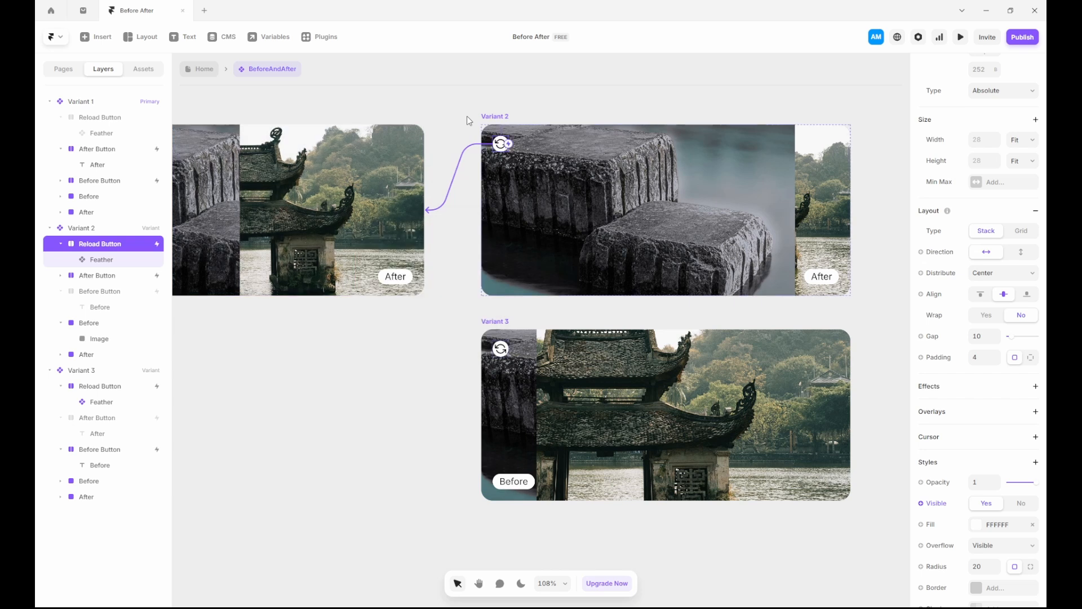
Step: Check the interactions of After Button in Variant 2 and Before Button in Variant 3
{"action": "left_click", "coordinate": [823, 277]}
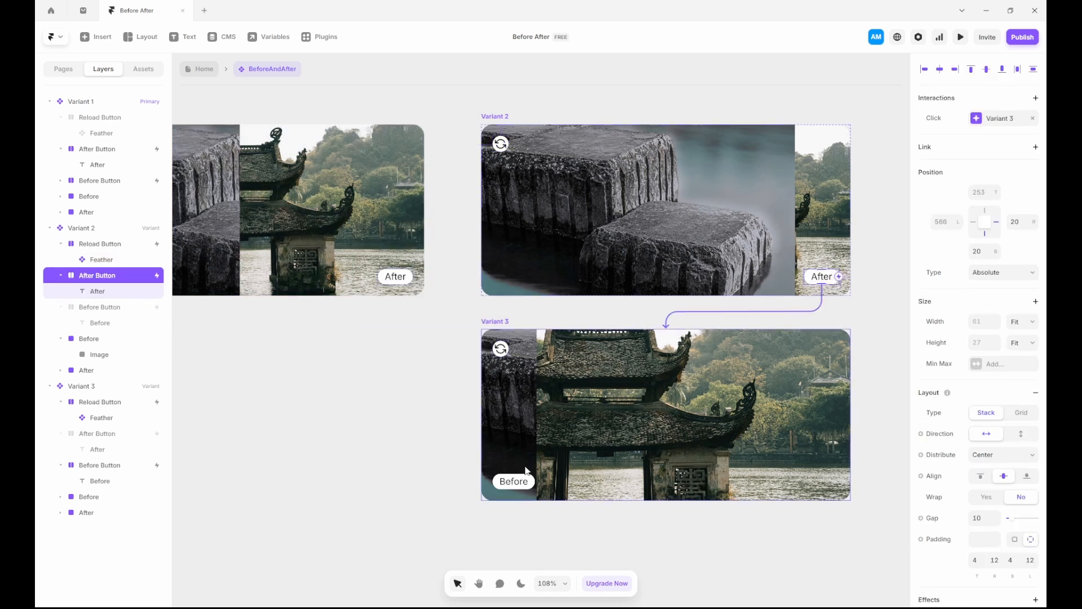
{"action": "left_click", "coordinate": [514, 480]}
{"action": "left_click", "coordinate": [405, 342]}
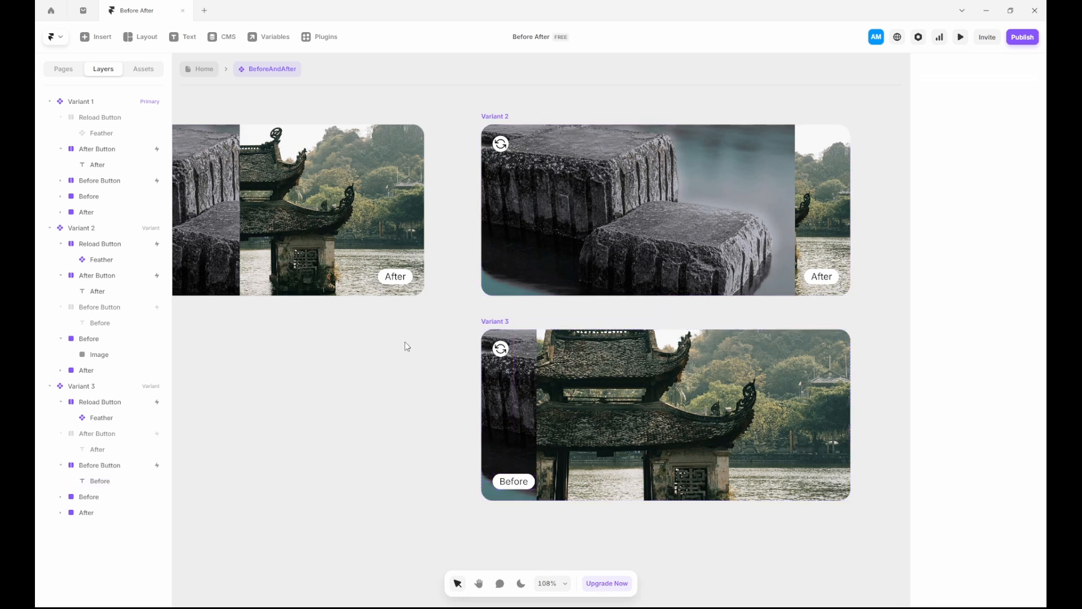
Step: Set Reload Button in Variant 1 to visible and lower its opacity to 0
{"action": "scroll", "coordinate": [522, 319], "scroll_direction": "down", "scroll_amount": 6}
{"action": "scroll", "coordinate": [343, 256], "scroll_direction": "up", "scroll_amount": 5}
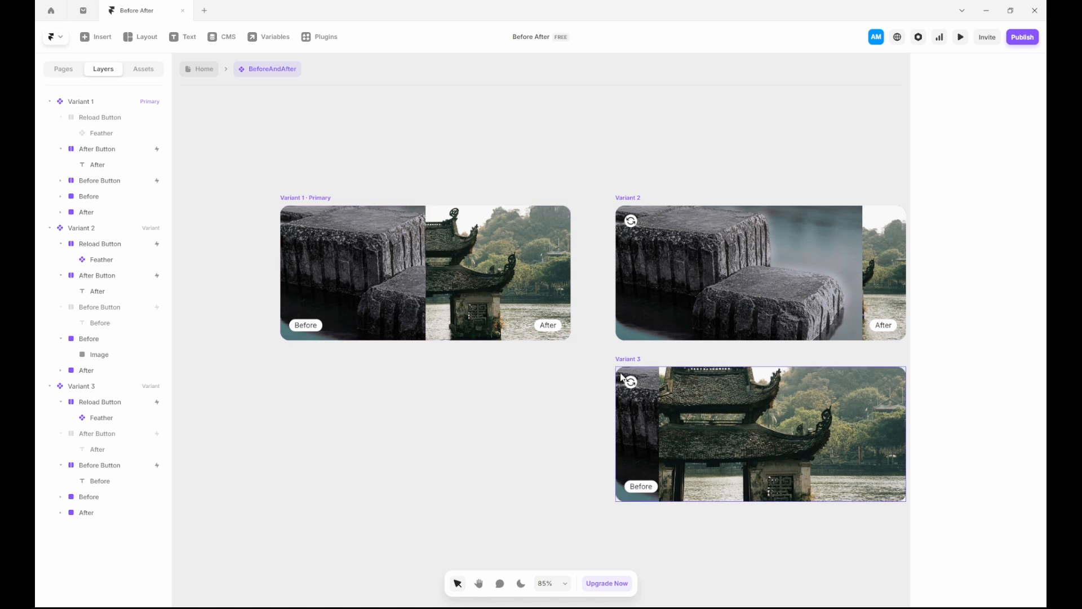
{"action": "left_click", "coordinate": [304, 198]}
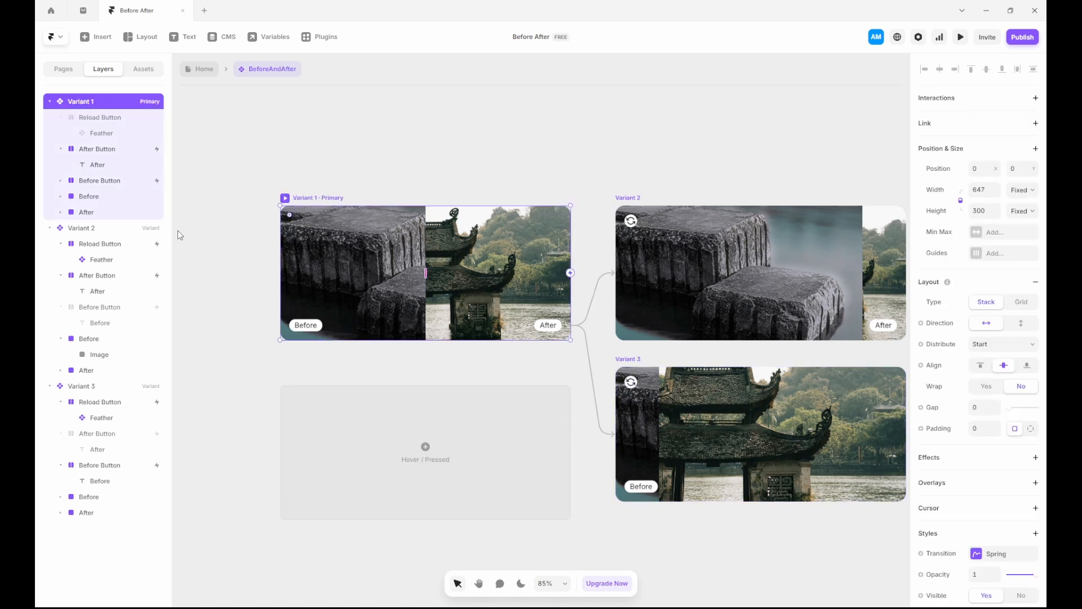
{"action": "left_click", "coordinate": [103, 120]}
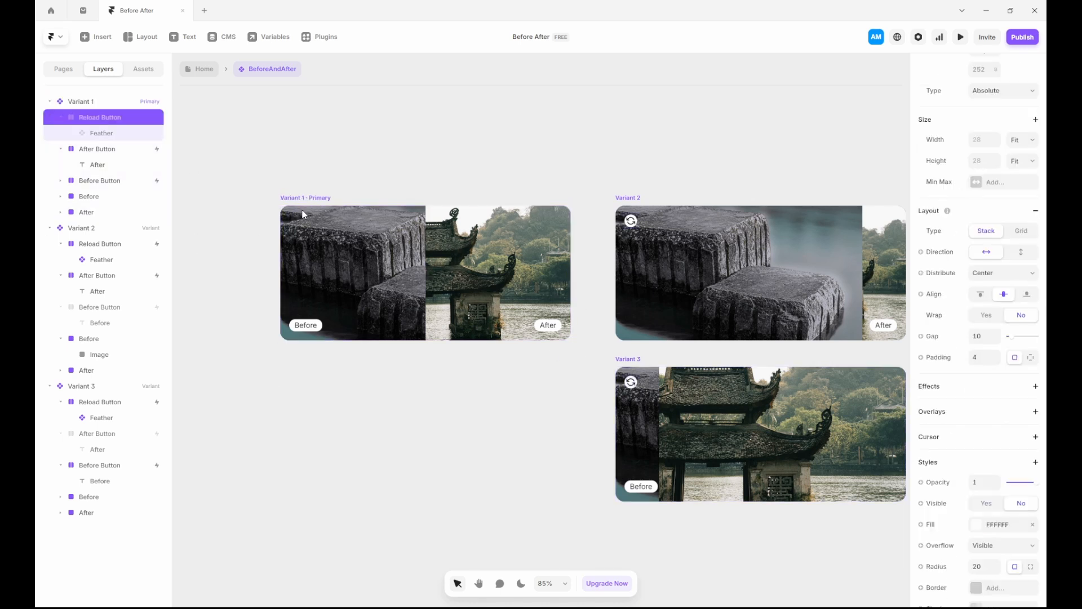
{"action": "left_click", "coordinate": [991, 504]}
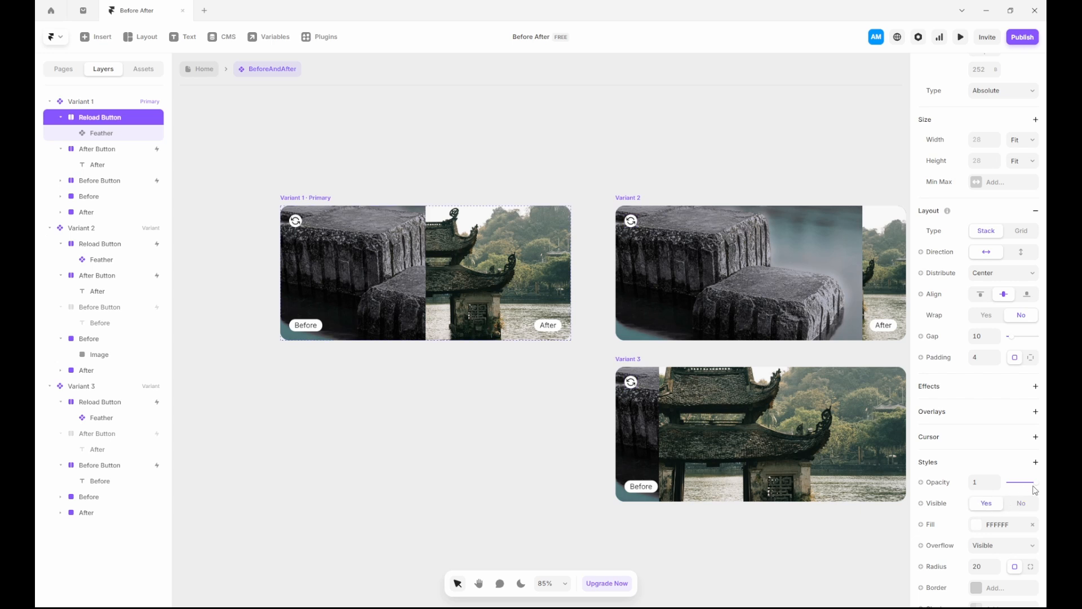
{"action": "left_click_drag", "start_coordinate": [1034, 483], "coordinate": [1003, 486]}
{"action": "scroll", "coordinate": [486, 398], "scroll_direction": "down", "scroll_amount": 10}
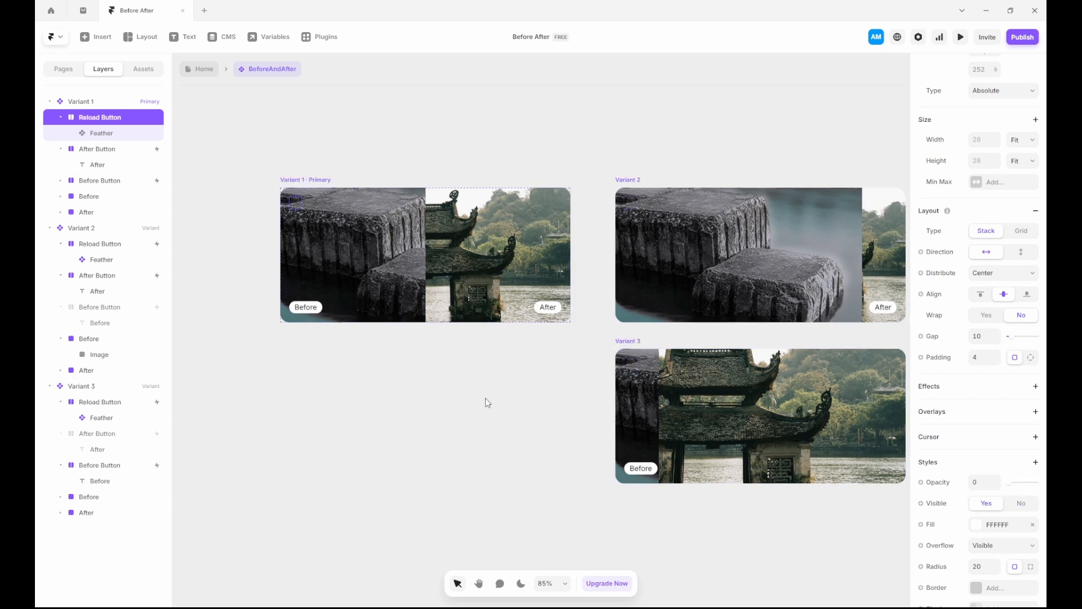
Step: Preview the component from Variant 1 to check its button transitions, and return to the canvas
{"action": "scroll", "coordinate": [546, 388], "scroll_direction": "up", "scroll_amount": 10}
{"action": "scroll", "coordinate": [467, 388], "scroll_direction": "down", "scroll_amount": 4}
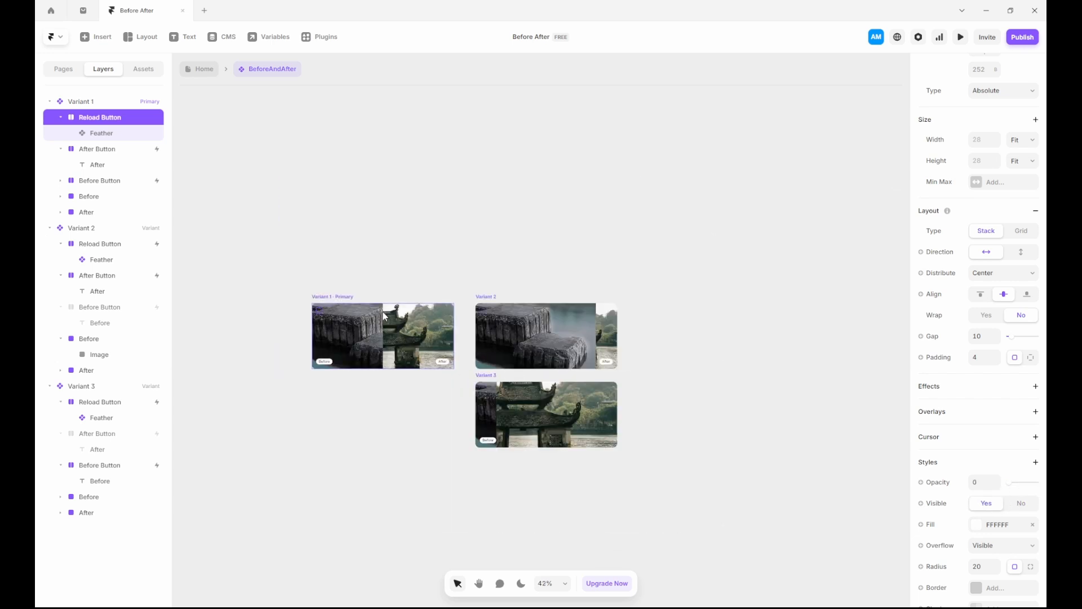
{"action": "left_click", "coordinate": [344, 303]}
{"action": "left_click", "coordinate": [319, 298]}
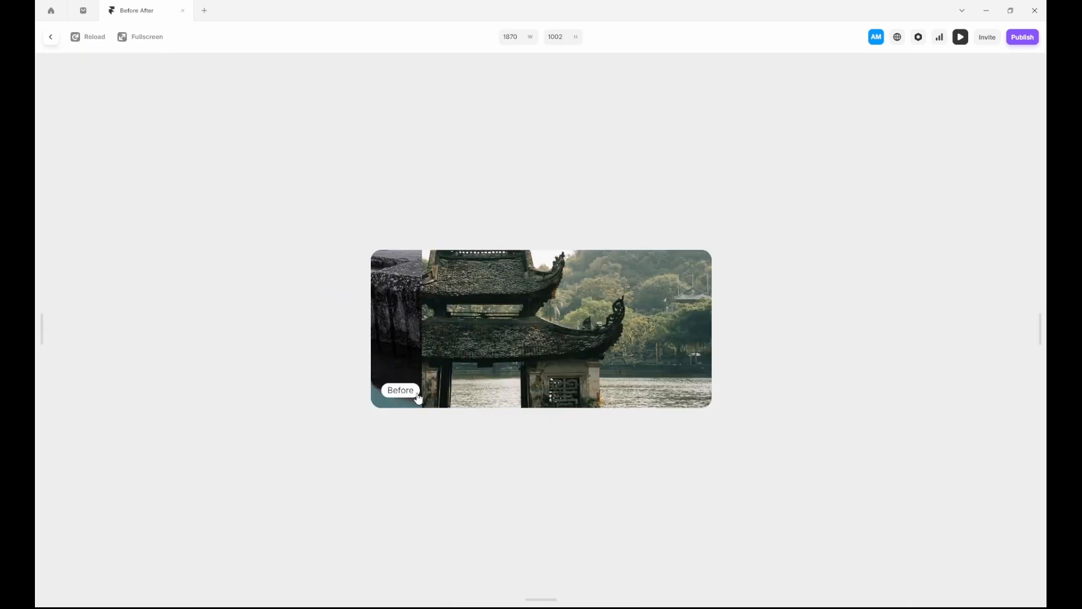
{"action": "left_click", "coordinate": [50, 39]}
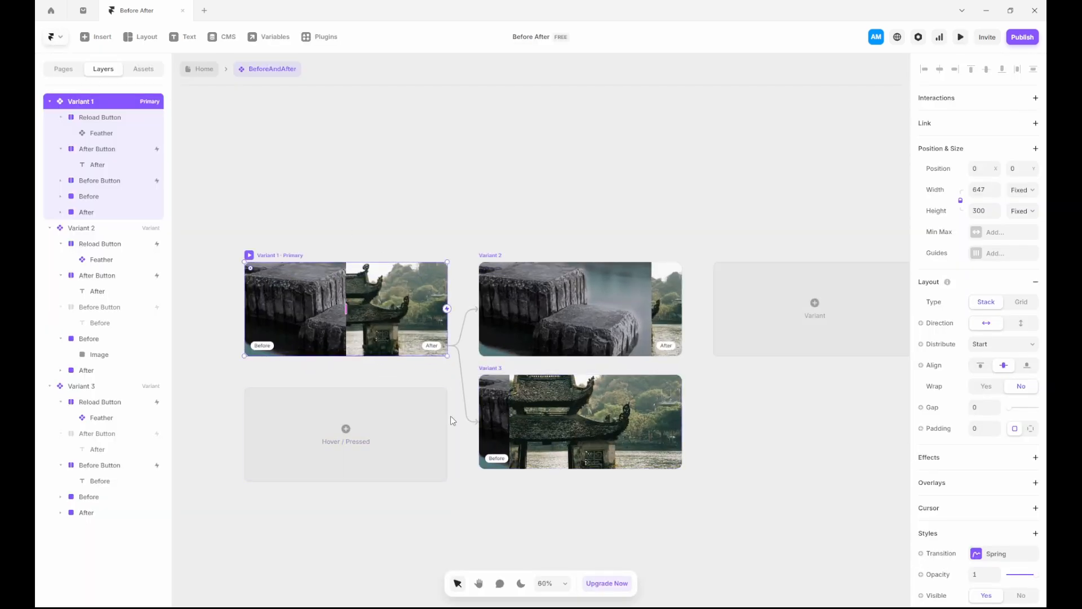
Step: Set Before Button in Variant 2 to visible and lower its opacity to 0
{"action": "scroll", "coordinate": [450, 404], "scroll_direction": "up", "scroll_amount": 2}
{"action": "left_click", "coordinate": [497, 215]}
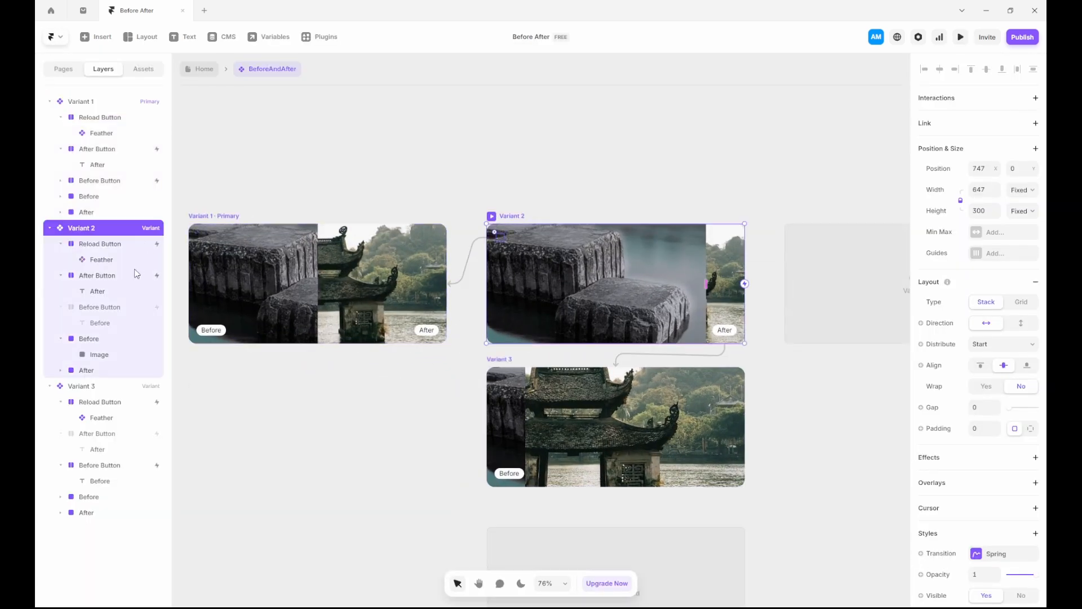
{"action": "left_click", "coordinate": [122, 307]}
{"action": "scroll", "coordinate": [952, 527], "scroll_direction": "down", "scroll_amount": 2}
{"action": "left_click", "coordinate": [977, 511]}
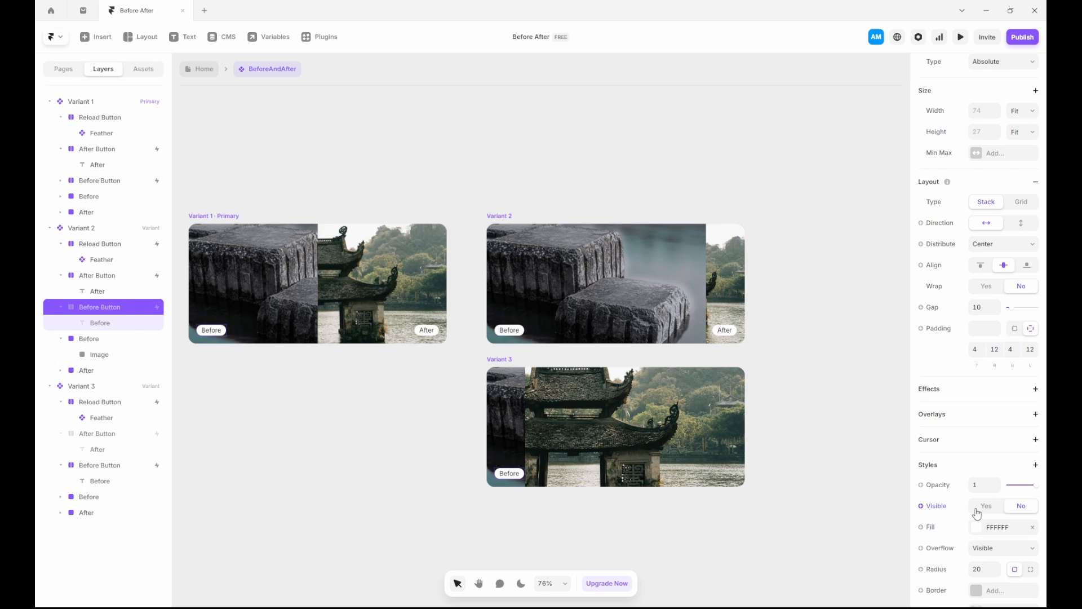
{"action": "left_click", "coordinate": [977, 510]}
{"action": "left_click_drag", "start_coordinate": [1036, 485], "coordinate": [972, 485]}
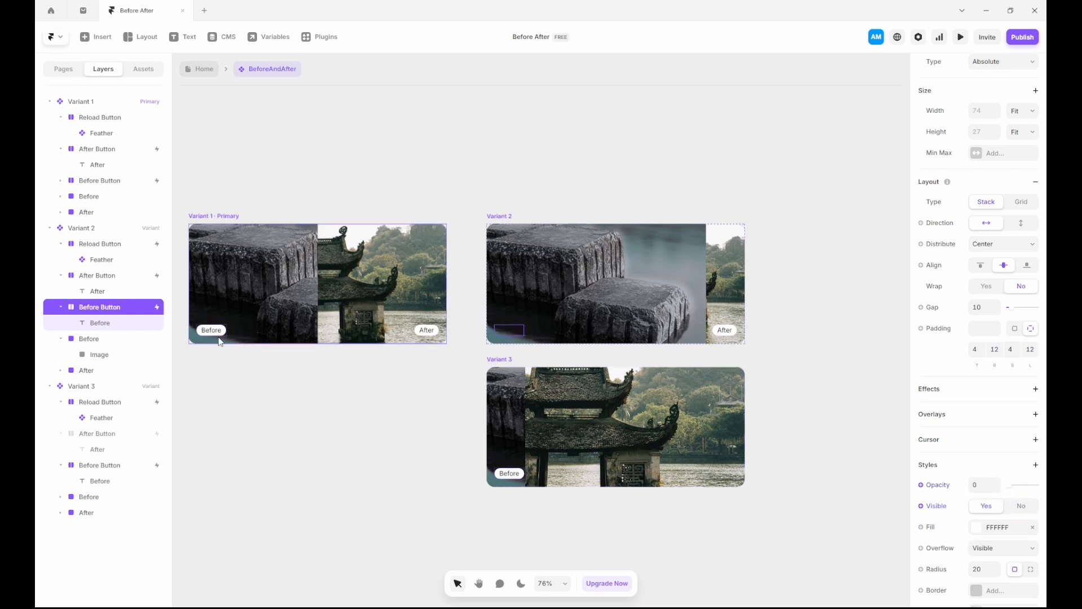
Step: Set After Button in Variant 3 to visible and make it fully transparent through its opacity
{"action": "left_click", "coordinate": [504, 360]}
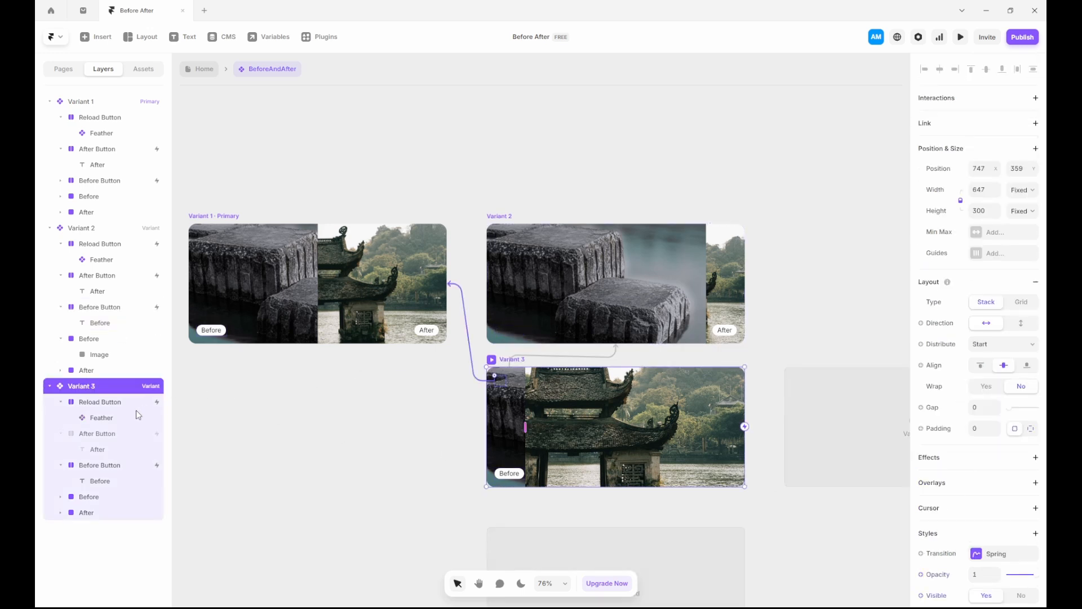
{"action": "left_click", "coordinate": [112, 433]}
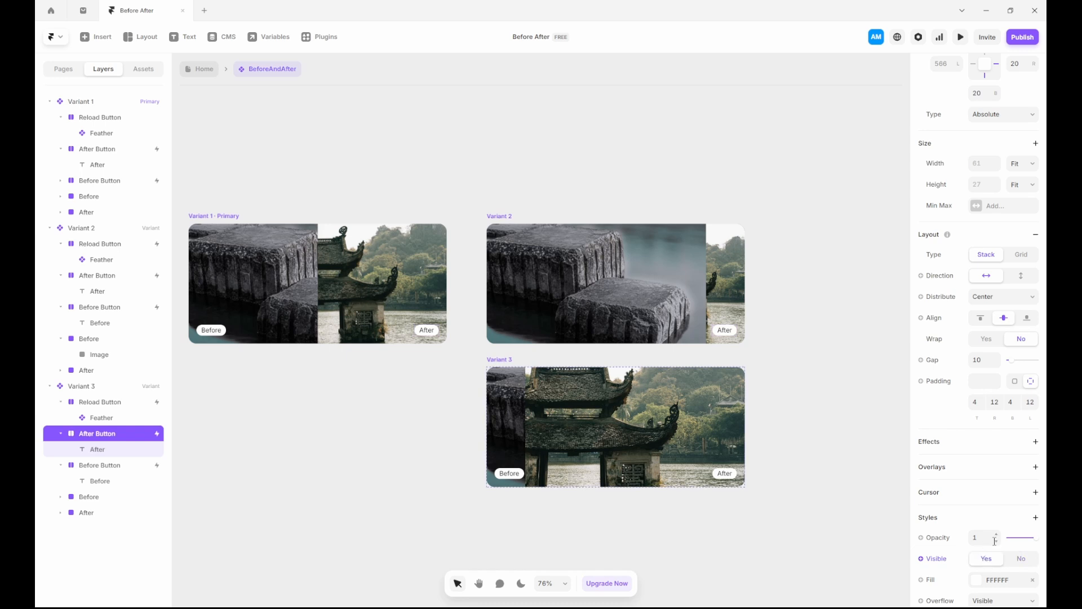
{"action": "left_click", "coordinate": [803, 377]}
{"action": "scroll", "coordinate": [618, 365], "scroll_direction": "down", "scroll_amount": 2}
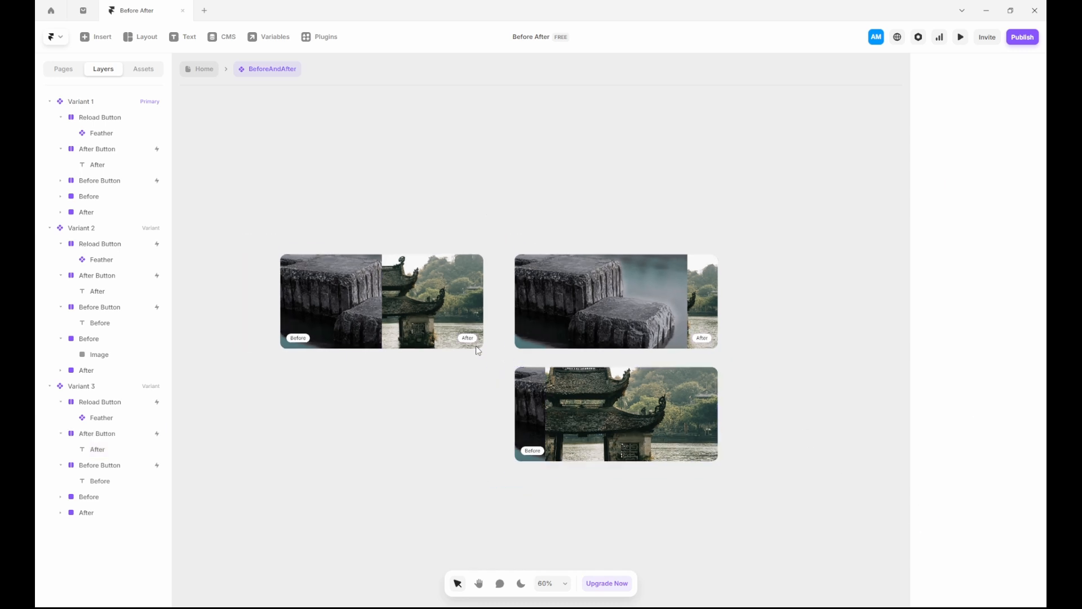
Step: Base Variant 1's Spring transition on Physics, with stiffness 232 and damping 48
{"action": "scroll", "coordinate": [327, 300], "scroll_direction": "up", "scroll_amount": 1}
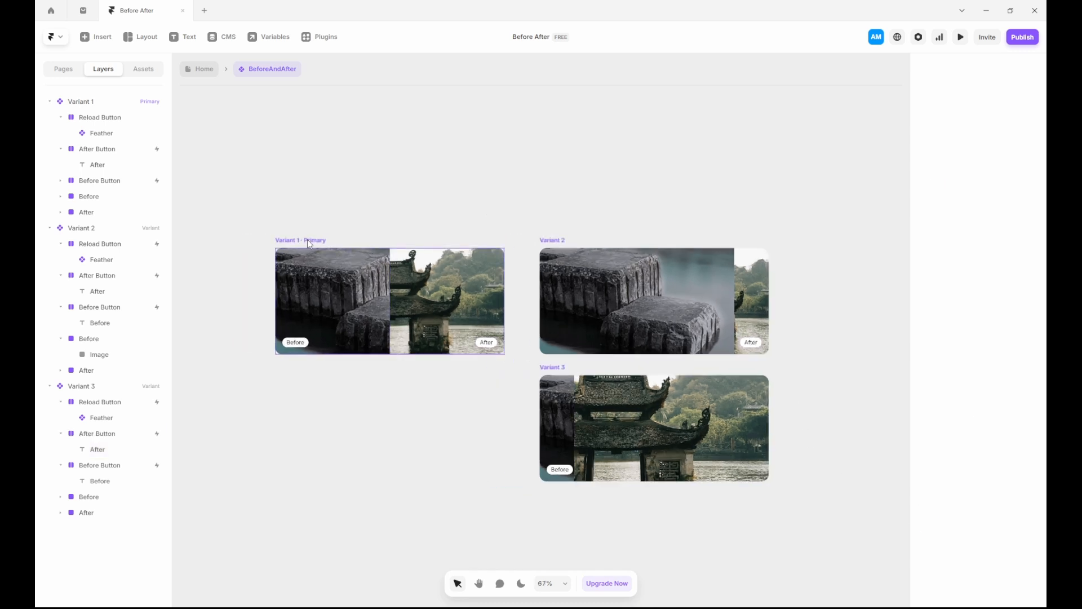
{"action": "left_click", "coordinate": [309, 241]}
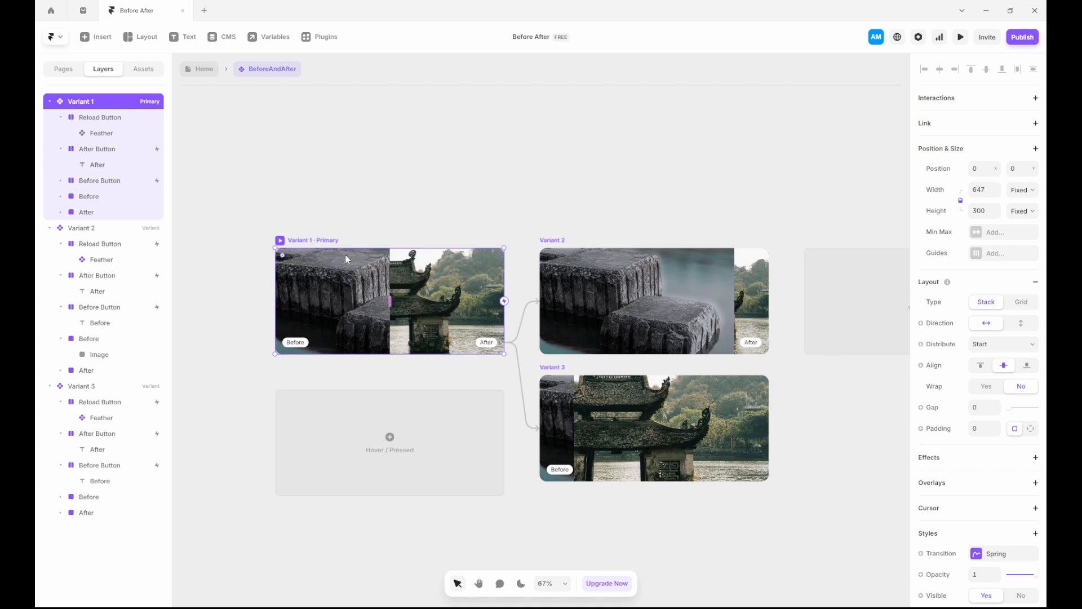
{"action": "scroll", "coordinate": [967, 418], "scroll_direction": "down", "scroll_amount": 3}
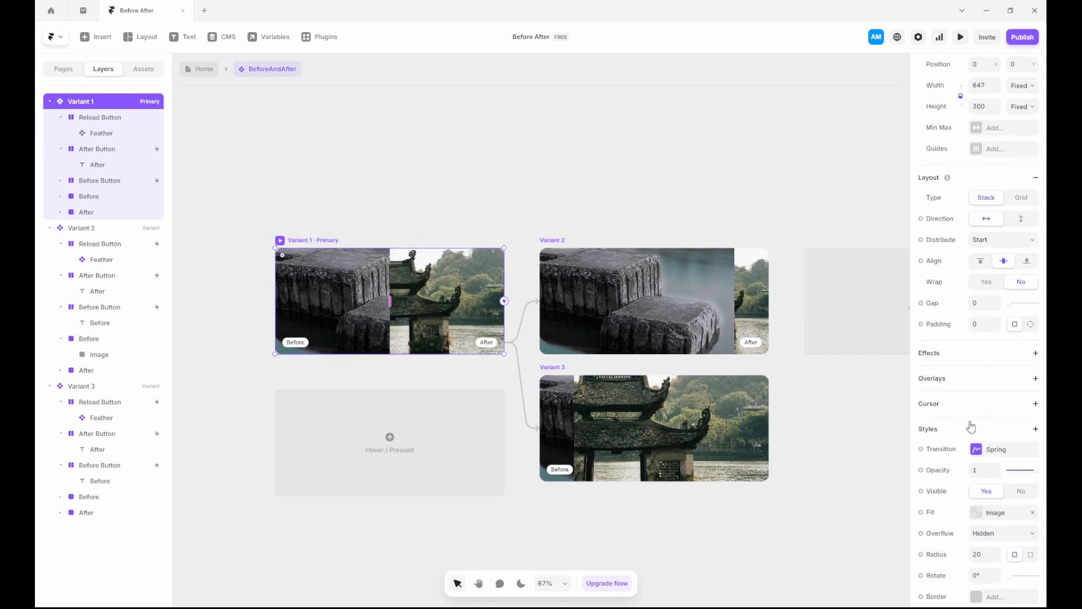
{"action": "left_click", "coordinate": [986, 448]}
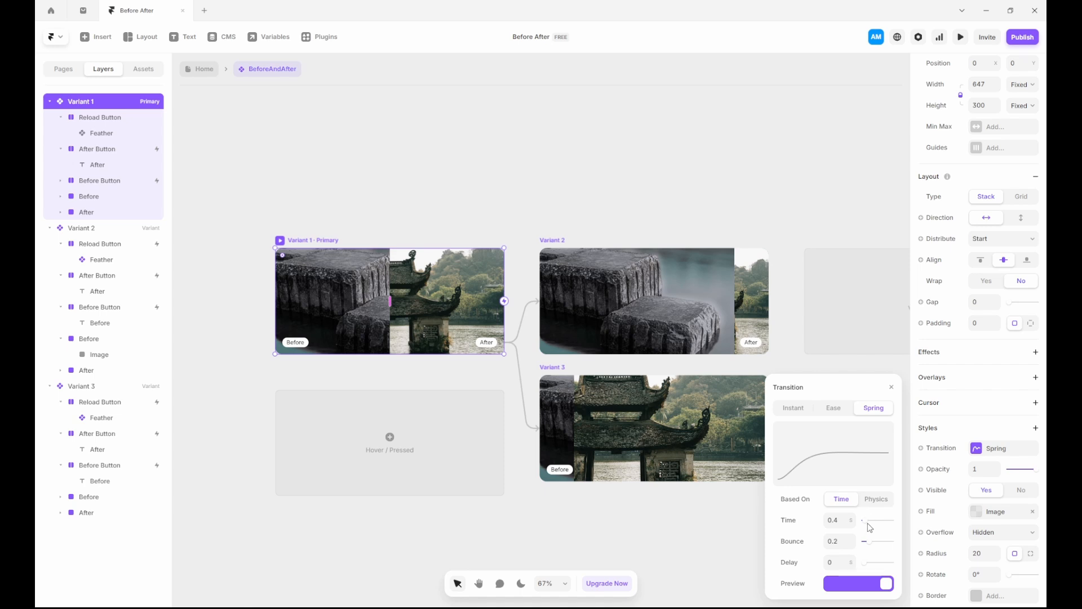
{"action": "left_click", "coordinate": [874, 501]}
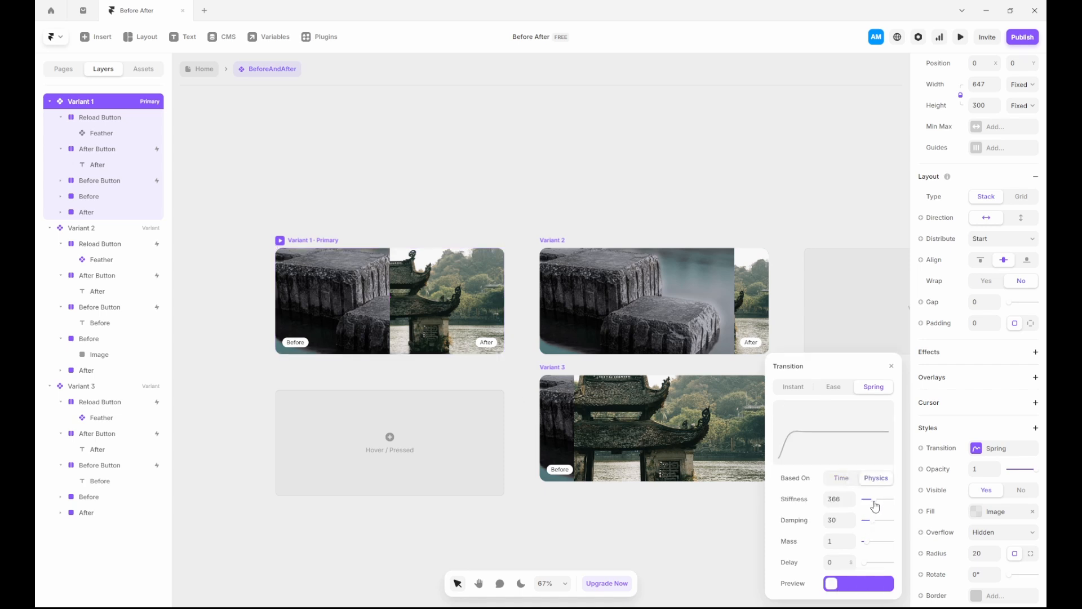
{"action": "left_click_drag", "start_coordinate": [876, 503], "coordinate": [878, 525]}
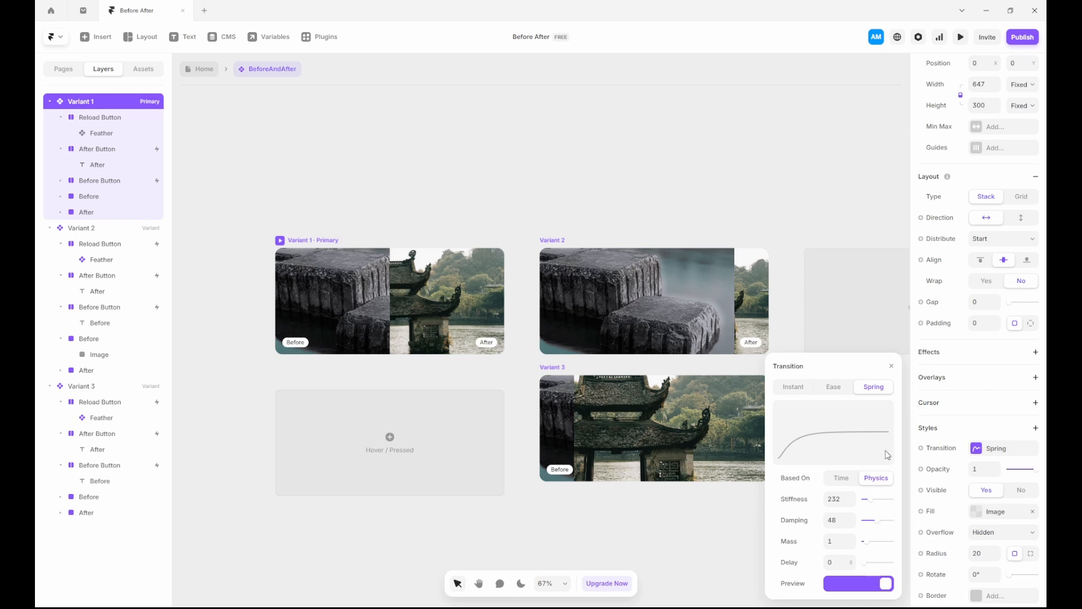
{"action": "left_click", "coordinate": [894, 366]}
Step: Preview the component and test the adjusted transition with the Before and After buttons
{"action": "key", "text": "ctrl+p"}
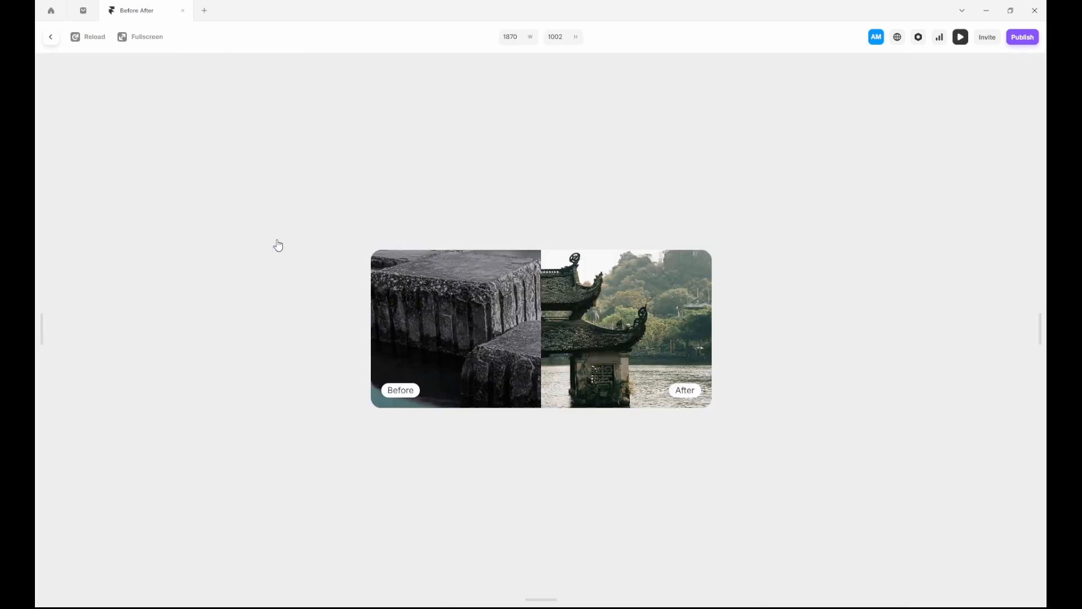
{"action": "left_click", "coordinate": [413, 391]}
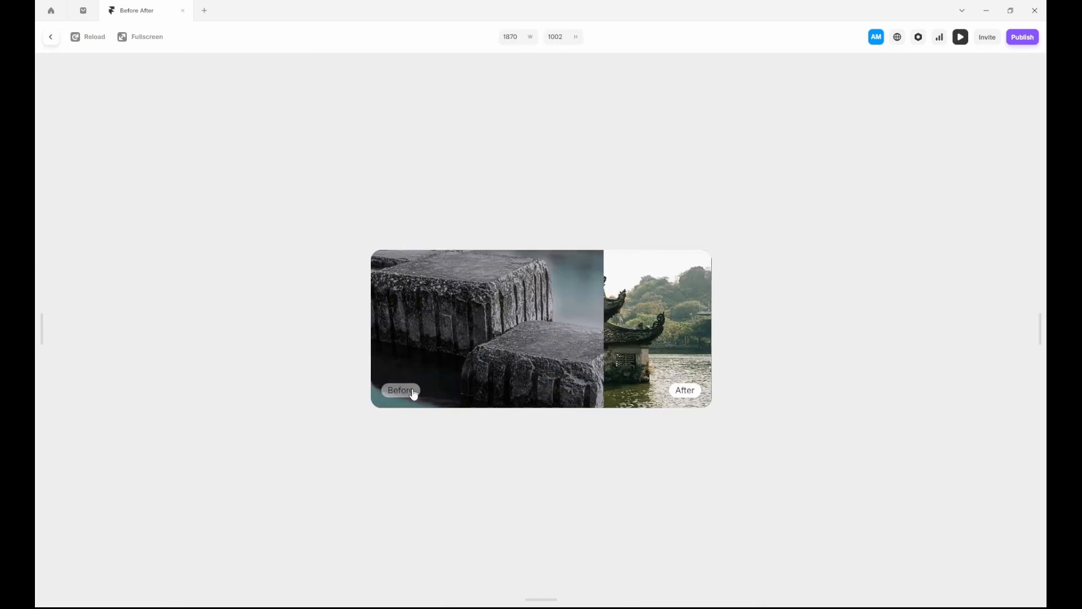
{"action": "left_click", "coordinate": [684, 393]}
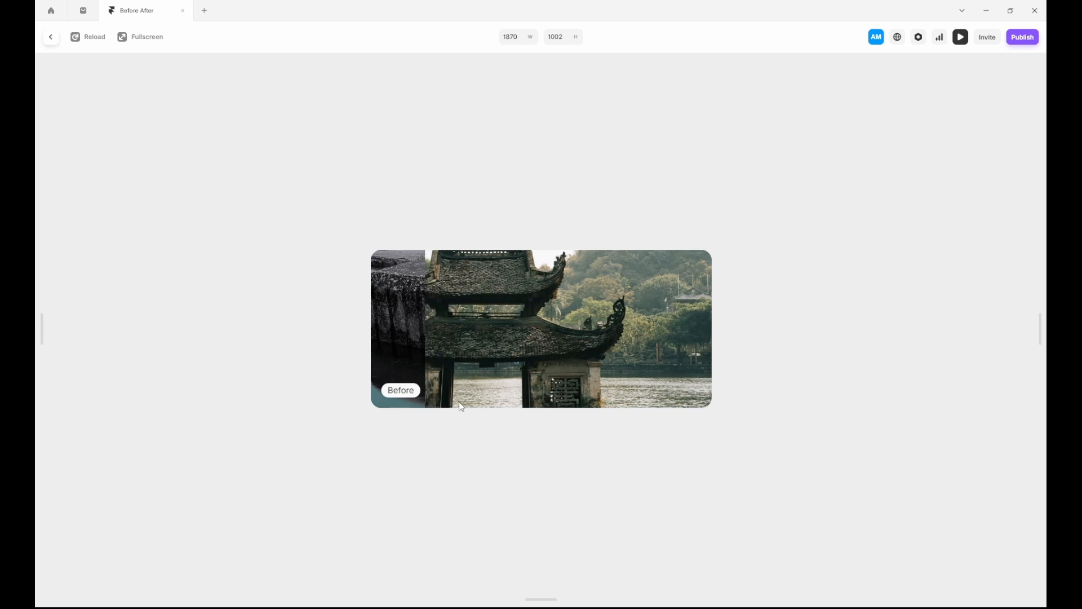
Step: Switch between the Before and After states in the preview to check how both images move
{"action": "left_click", "coordinate": [400, 390]}
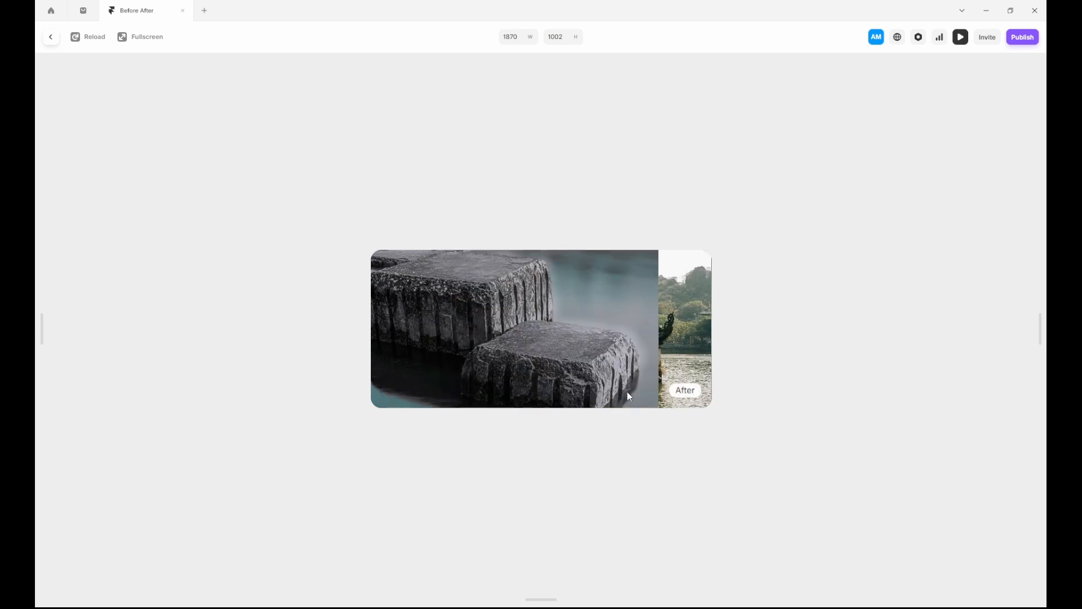
{"action": "left_click", "coordinate": [684, 390]}
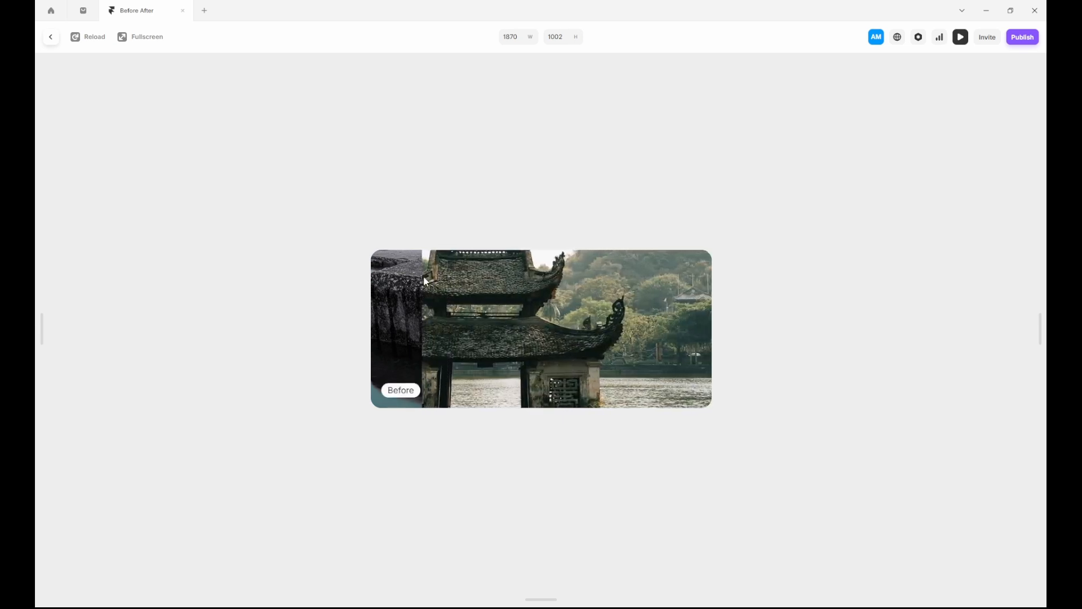
{"action": "left_click", "coordinate": [50, 36]}
Step: Set the overflow of the image inside Variant 1's After layer to Hidden
{"action": "double_click", "coordinate": [469, 312]}
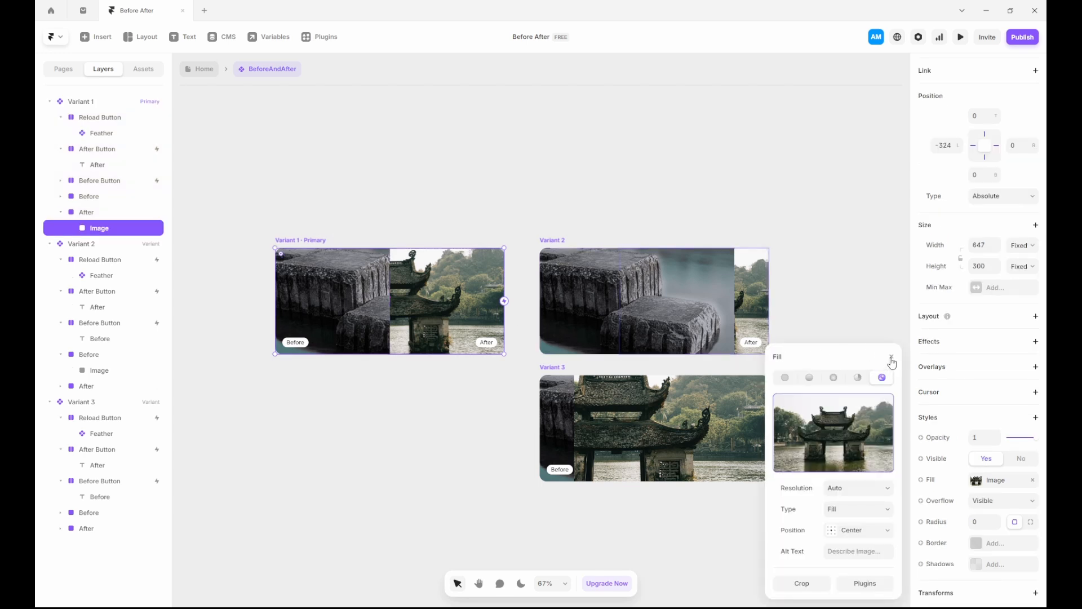
{"action": "left_click", "coordinate": [891, 359]}
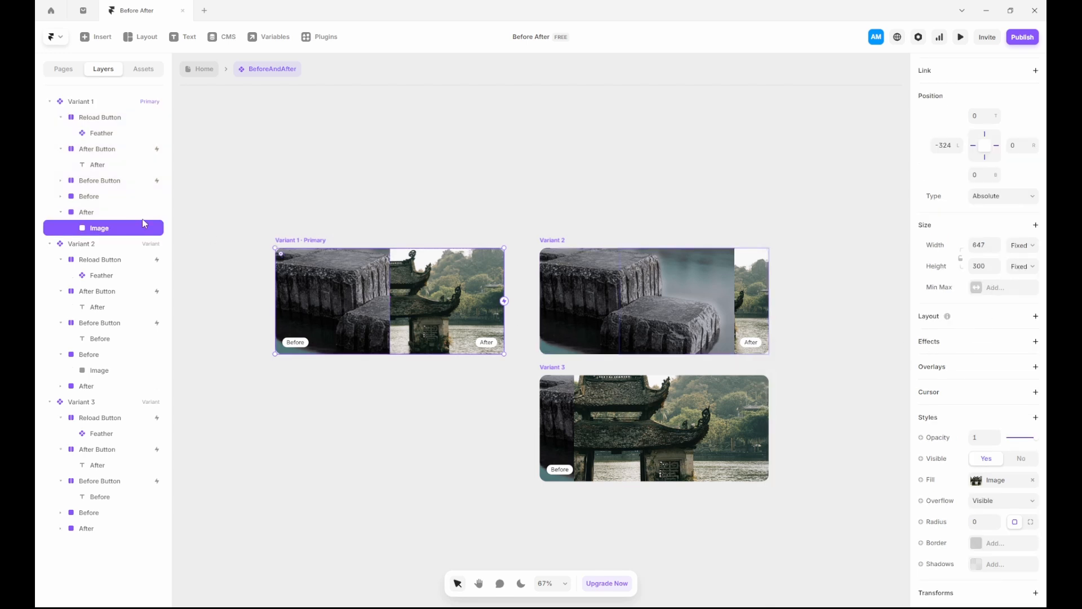
{"action": "left_click", "coordinate": [97, 218]}
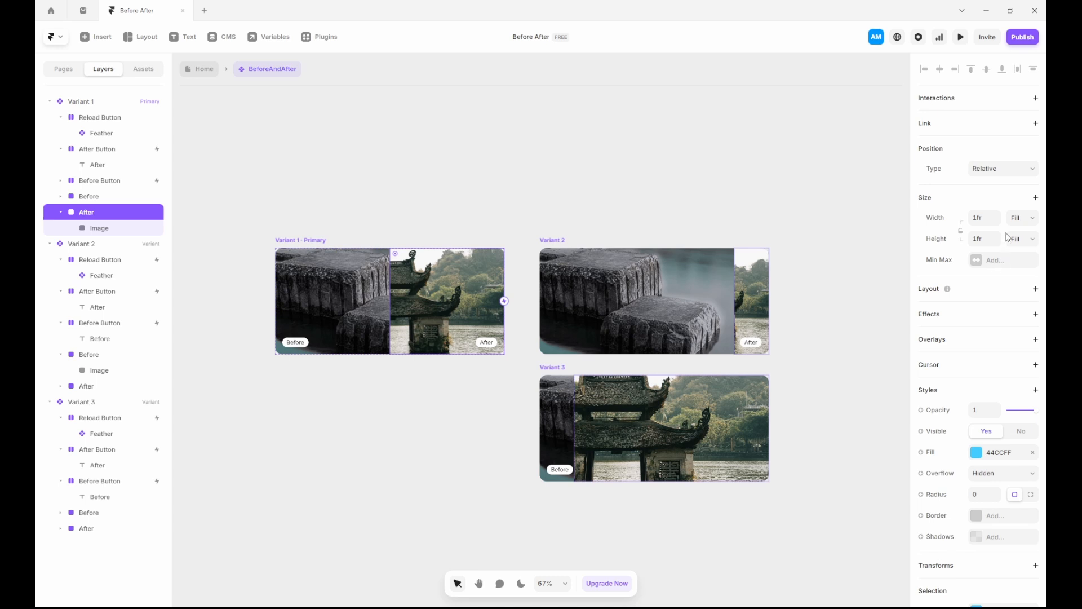
{"action": "left_click", "coordinate": [100, 229]}
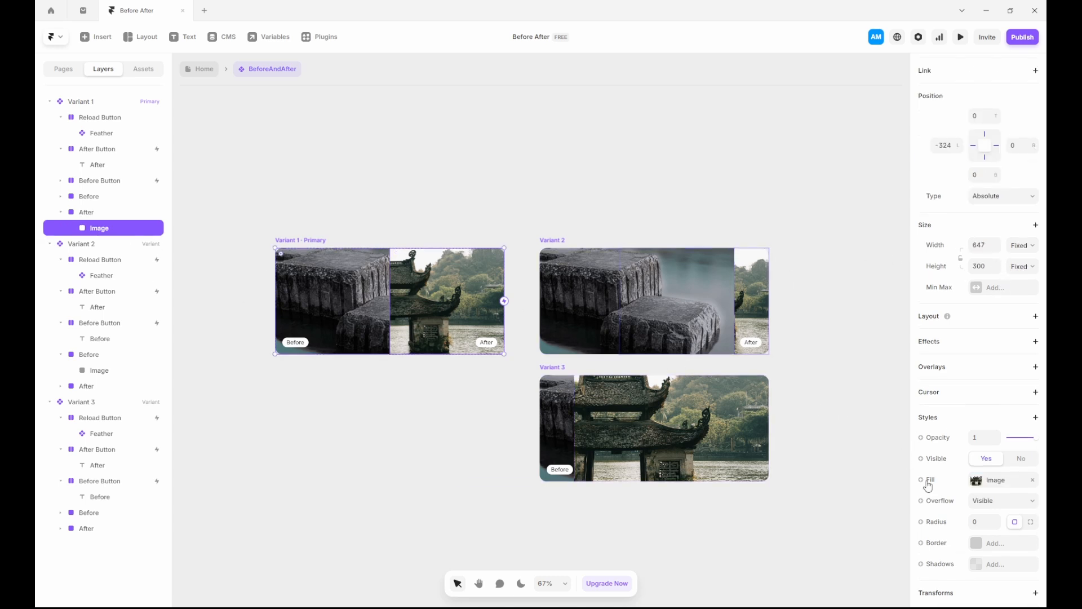
{"action": "left_click", "coordinate": [990, 501]}
{"action": "left_click", "coordinate": [992, 521]}
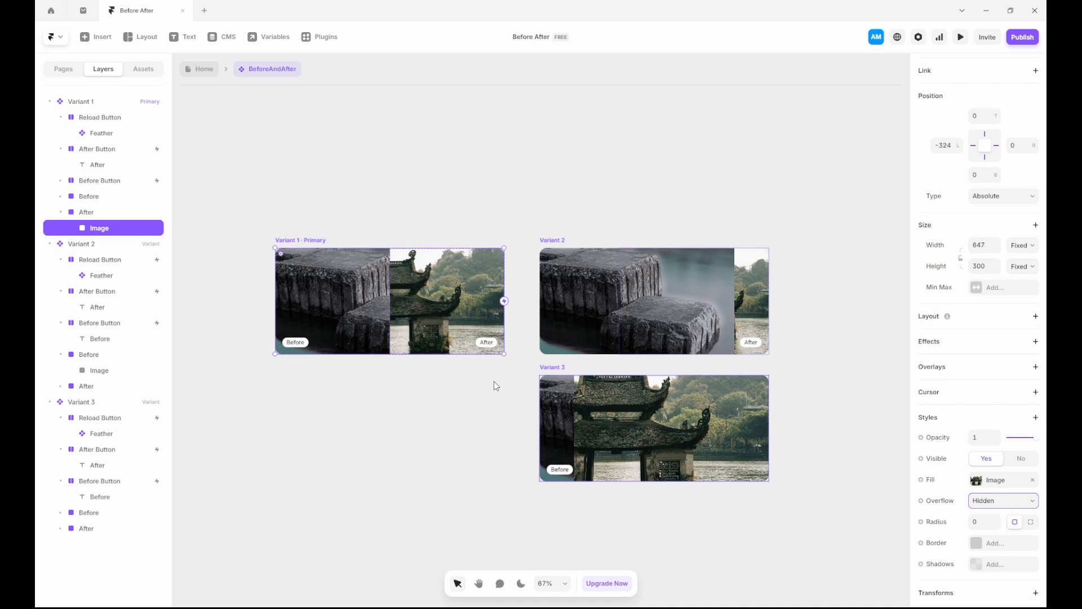
Step: Preview Variant 1 and test the After and Before buttons with the image's hidden overflow
{"action": "left_click", "coordinate": [280, 242]}
{"action": "key", "text": "ctrl+p"}
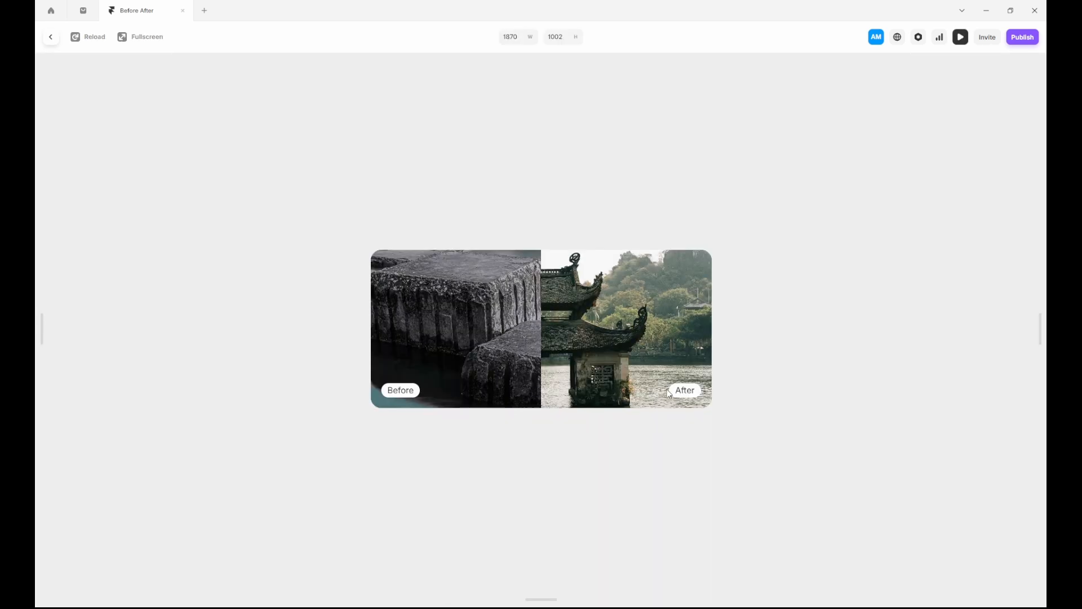
{"action": "left_click", "coordinate": [678, 392]}
{"action": "left_click", "coordinate": [402, 390]}
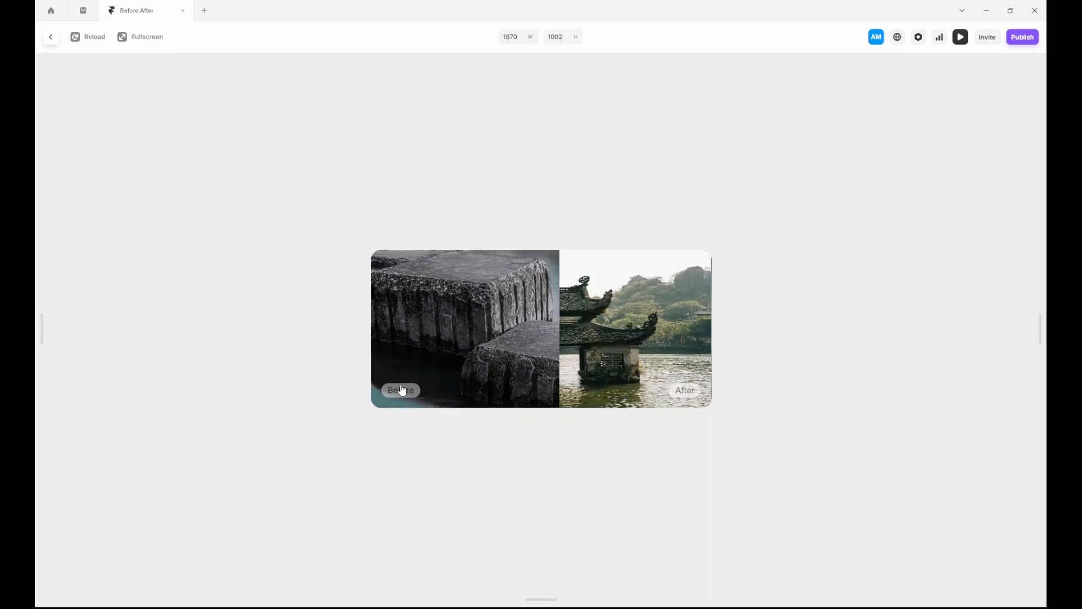
{"action": "left_click", "coordinate": [50, 37]}
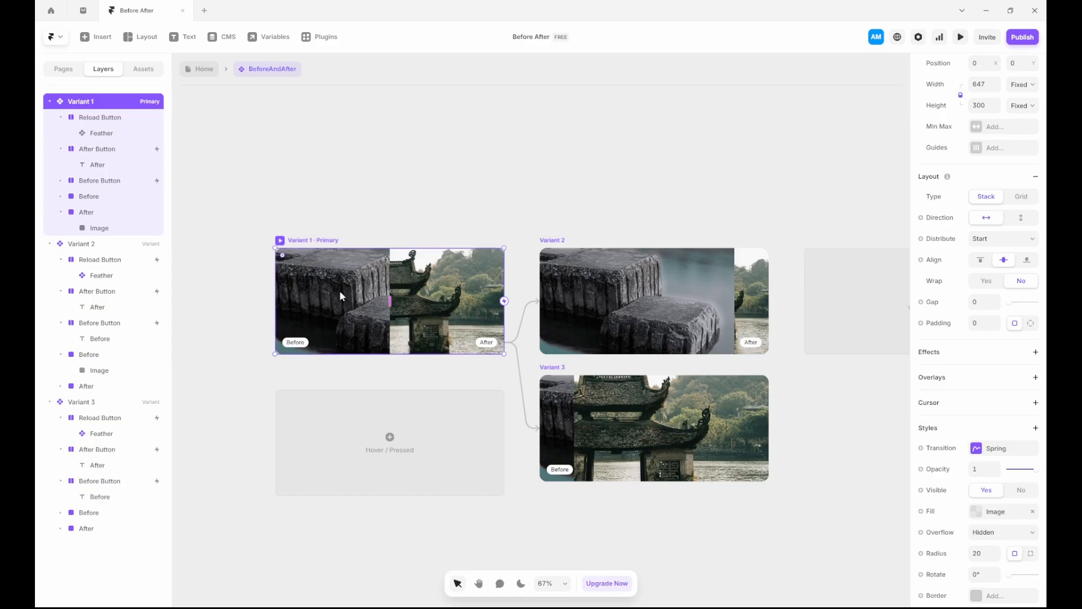
Step: Compare the pins of Variant 1's Before and After images and remove the left pin from the After image
{"action": "left_click", "coordinate": [101, 228]}
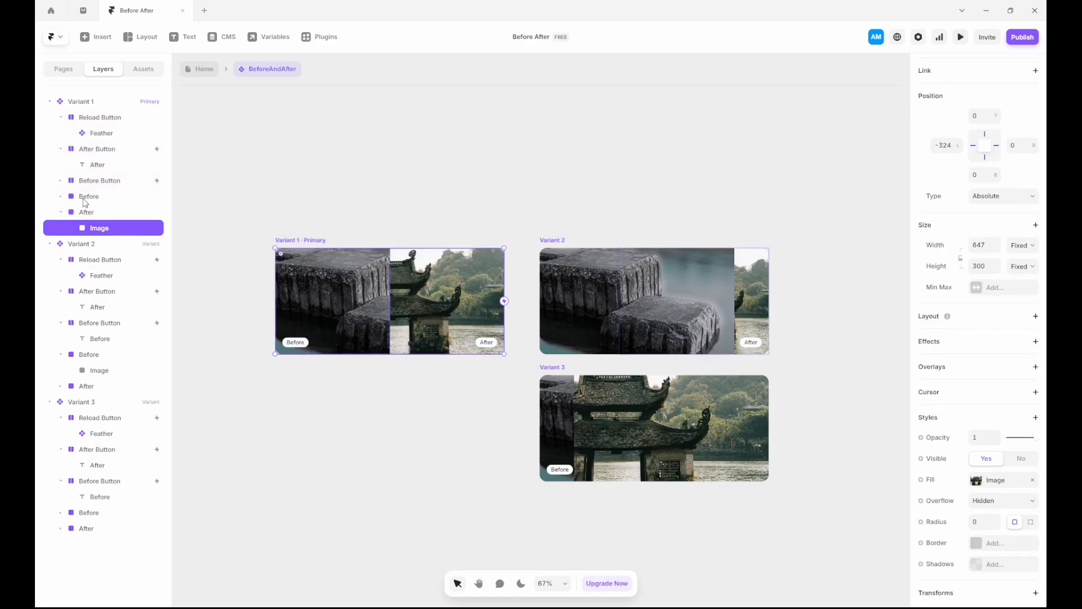
{"action": "left_click", "coordinate": [62, 197]}
{"action": "left_click", "coordinate": [101, 217]}
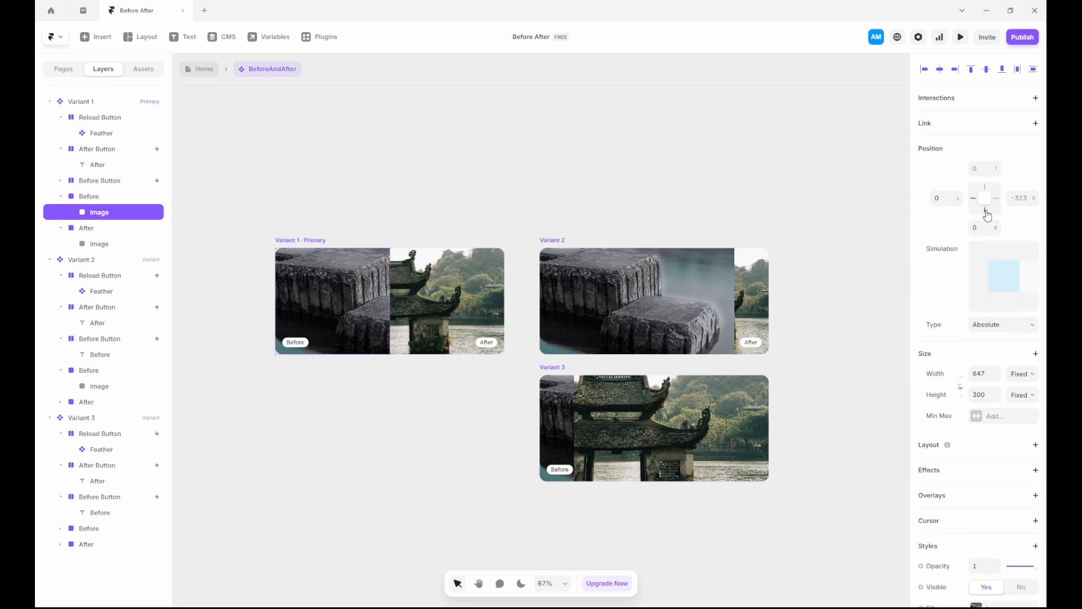
{"action": "left_click", "coordinate": [126, 243]}
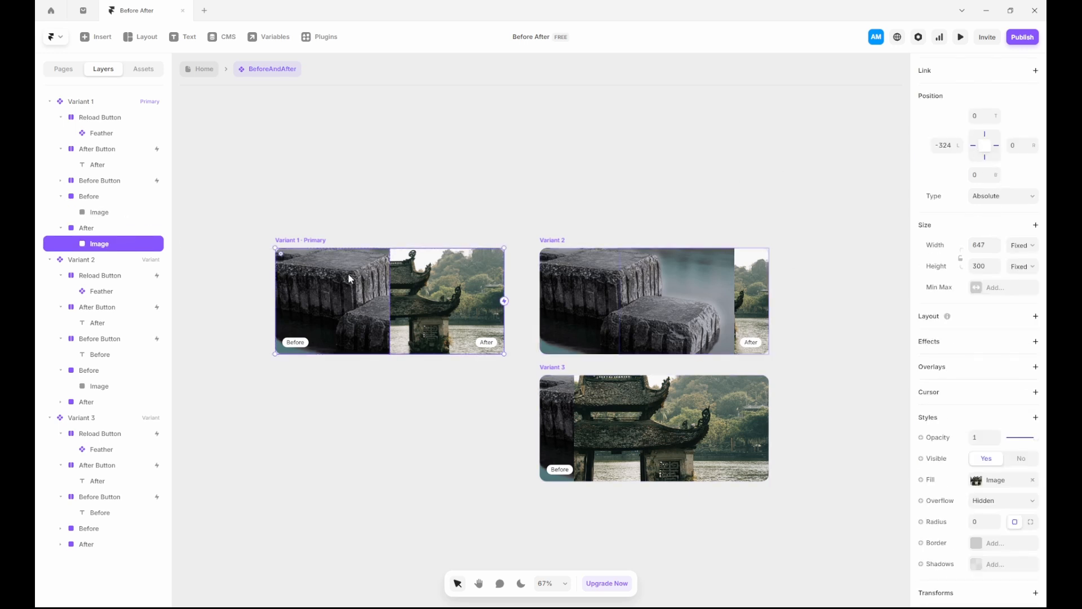
{"action": "left_click", "coordinate": [95, 212]}
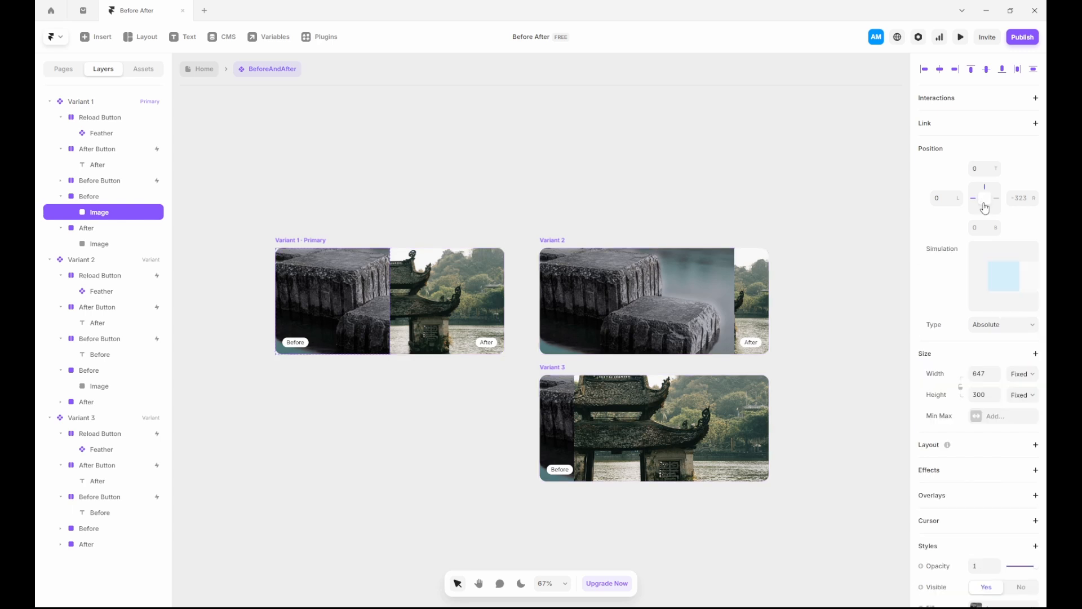
{"action": "left_click", "coordinate": [109, 244]}
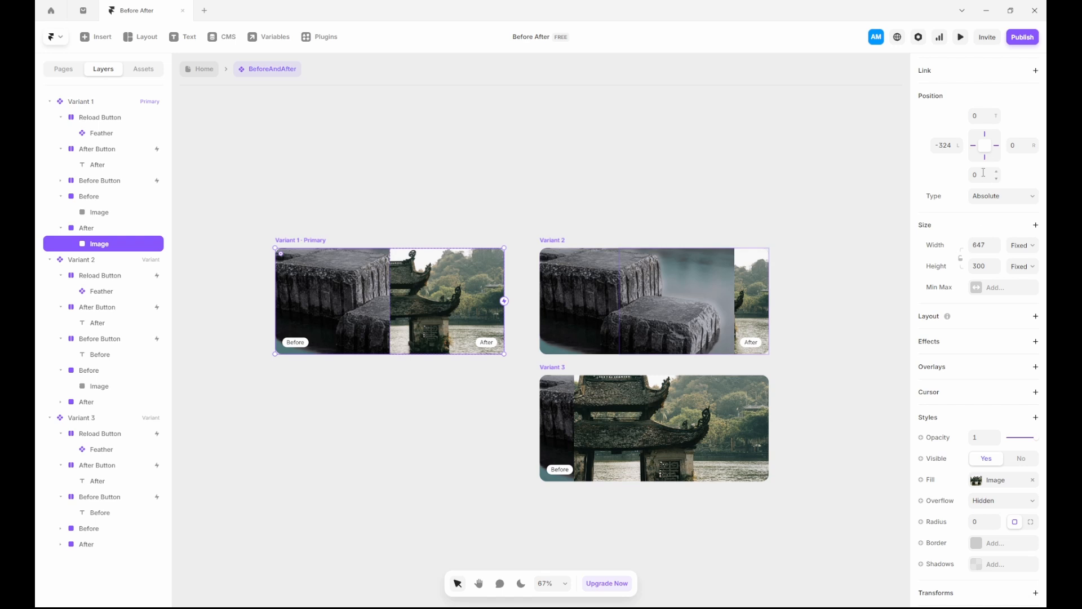
{"action": "scroll", "coordinate": [965, 194], "scroll_direction": "up", "scroll_amount": 2}
{"action": "left_click", "coordinate": [973, 199]}
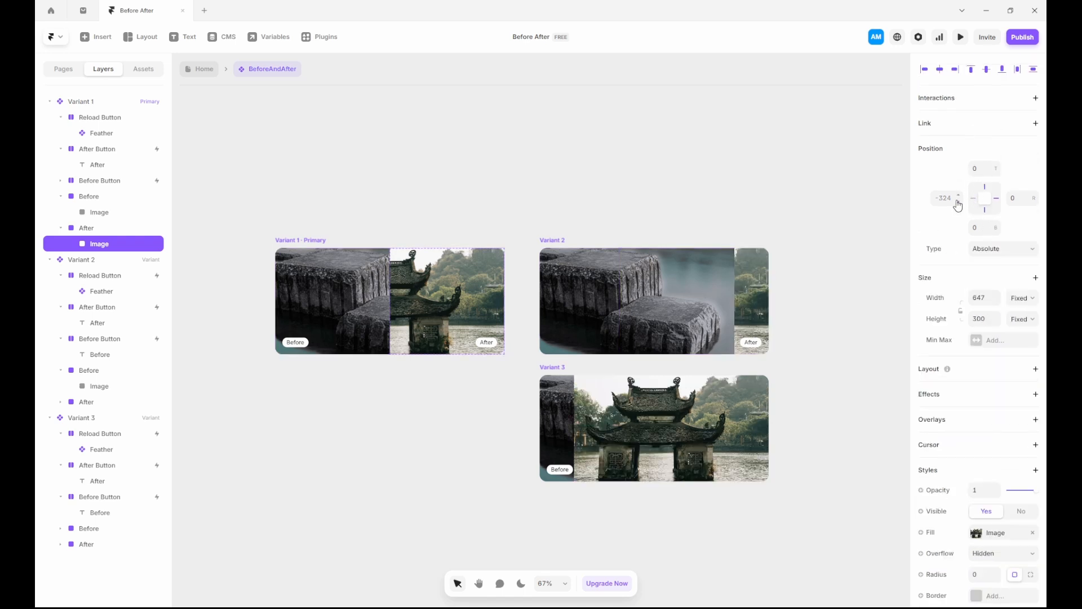
Step: Preview Variant 1 to check how the After image transitions without its left pin
{"action": "left_click", "coordinate": [321, 232]}
{"action": "left_click", "coordinate": [293, 241]}
{"action": "key", "text": "ctrl+p"}
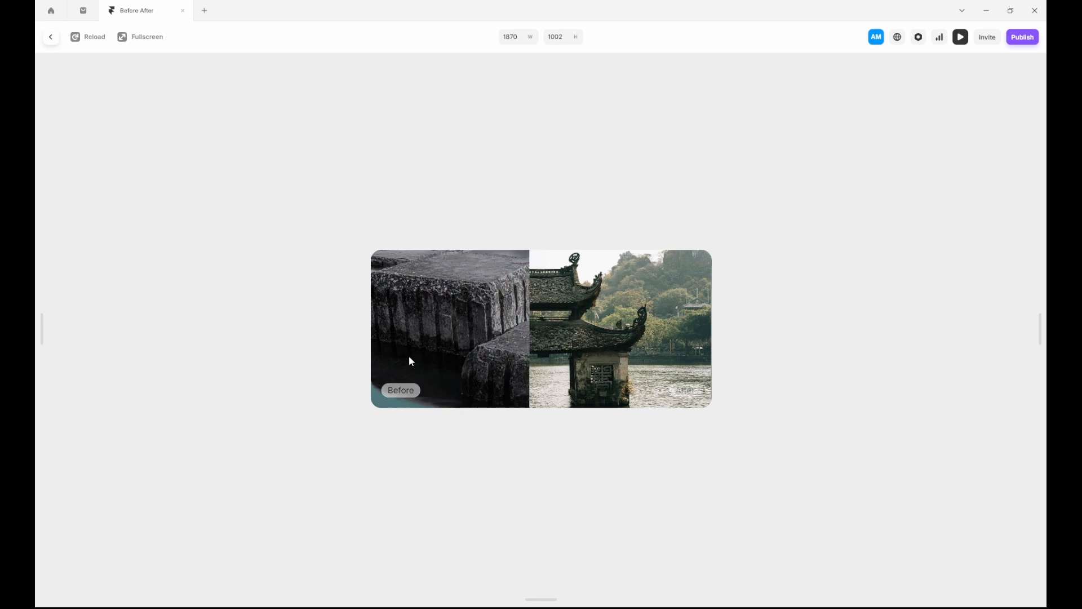
{"action": "left_click", "coordinate": [51, 36]}
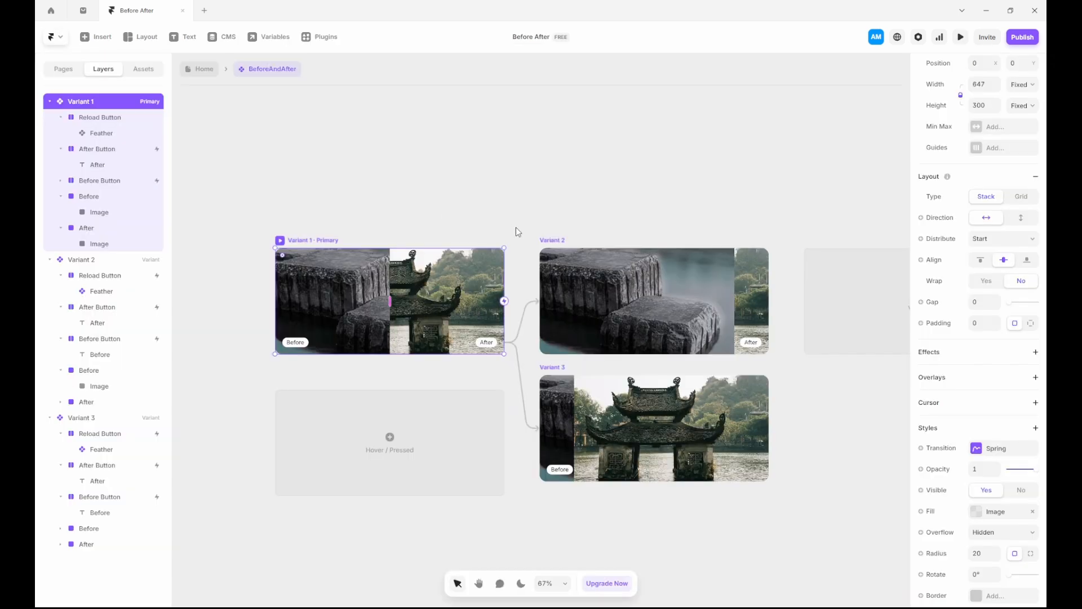
Step: Set the Reload Button to visible and raise its opacity in both Variant 2 and Variant 3
{"action": "left_click", "coordinate": [549, 240]}
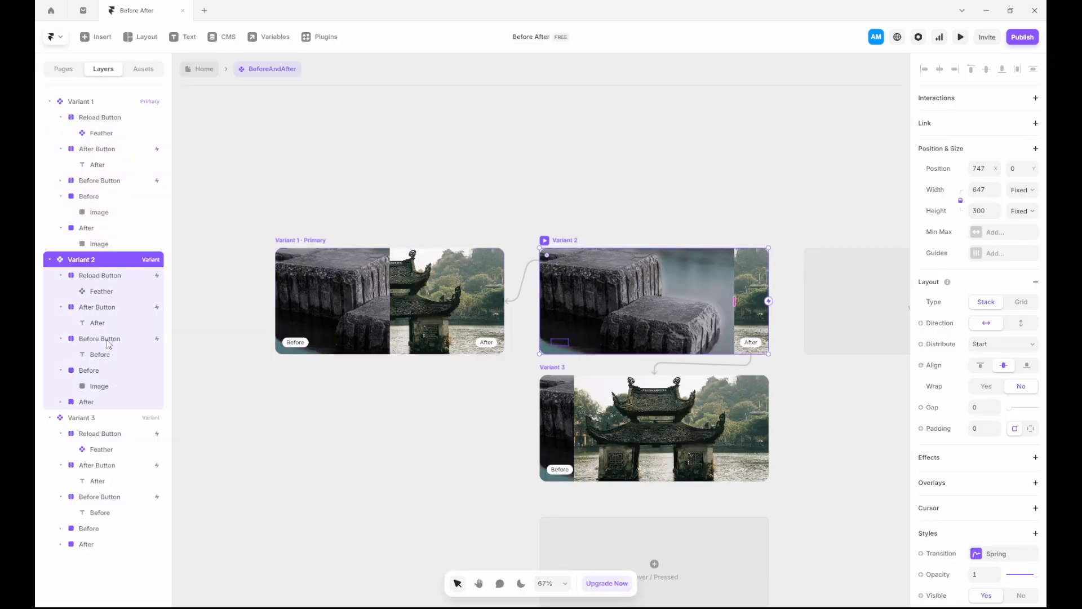
{"action": "left_click", "coordinate": [107, 281]}
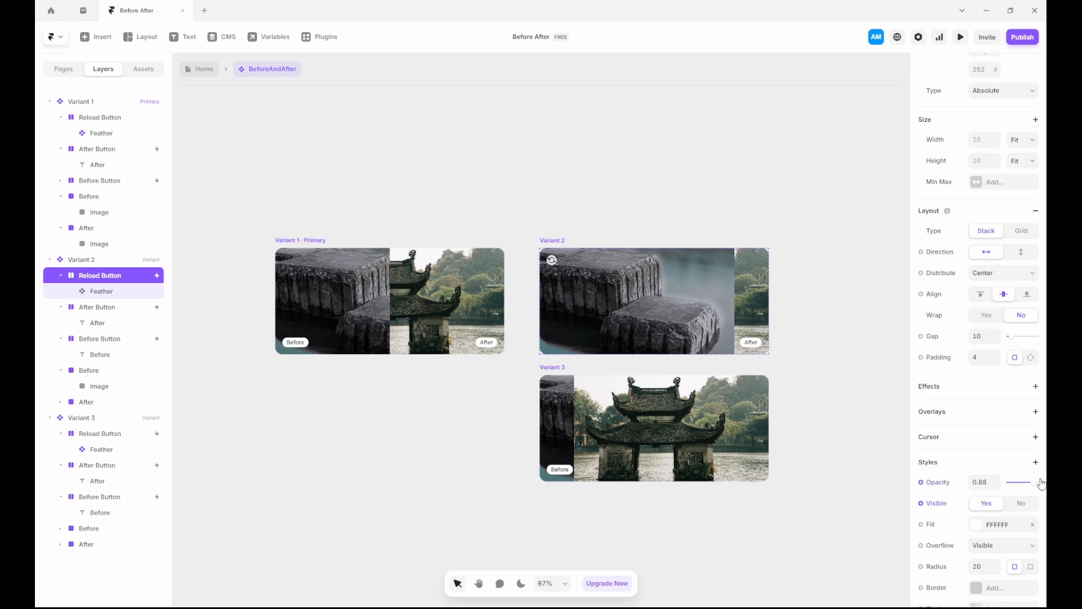
{"action": "left_click", "coordinate": [555, 367]}
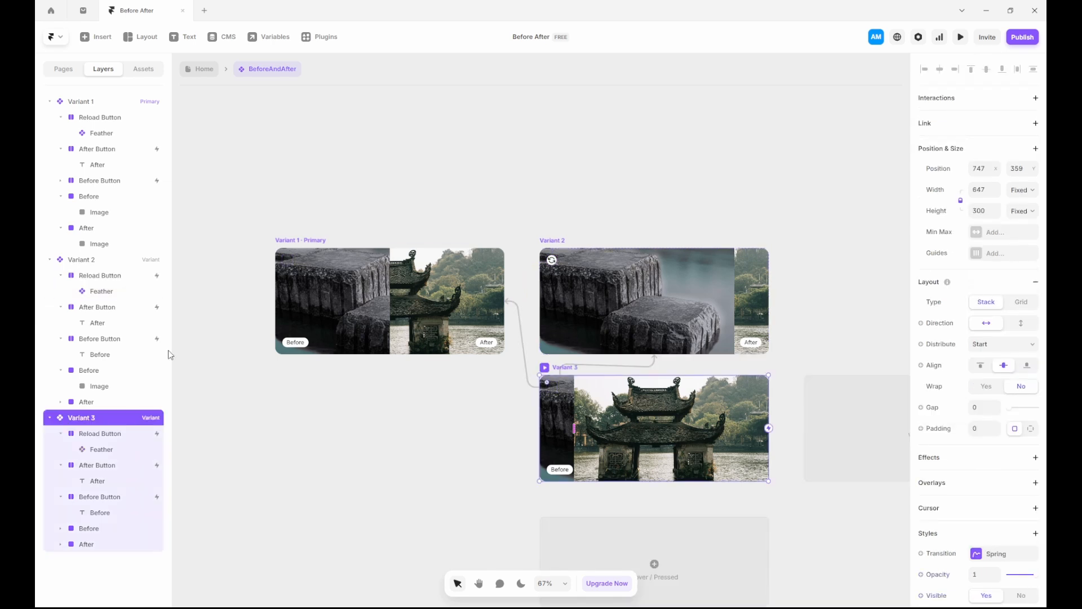
{"action": "left_click", "coordinate": [120, 432]}
{"action": "scroll", "coordinate": [983, 484], "scroll_direction": "down", "scroll_amount": 4}
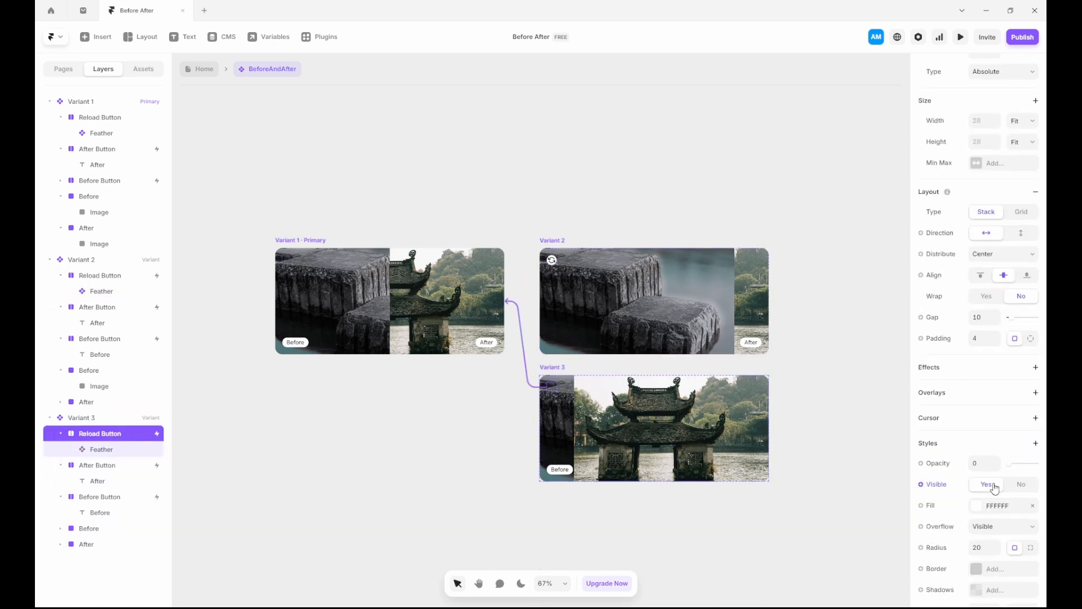
{"action": "left_click_drag", "start_coordinate": [1007, 454], "coordinate": [1032, 449]}
{"action": "left_click", "coordinate": [491, 193]}
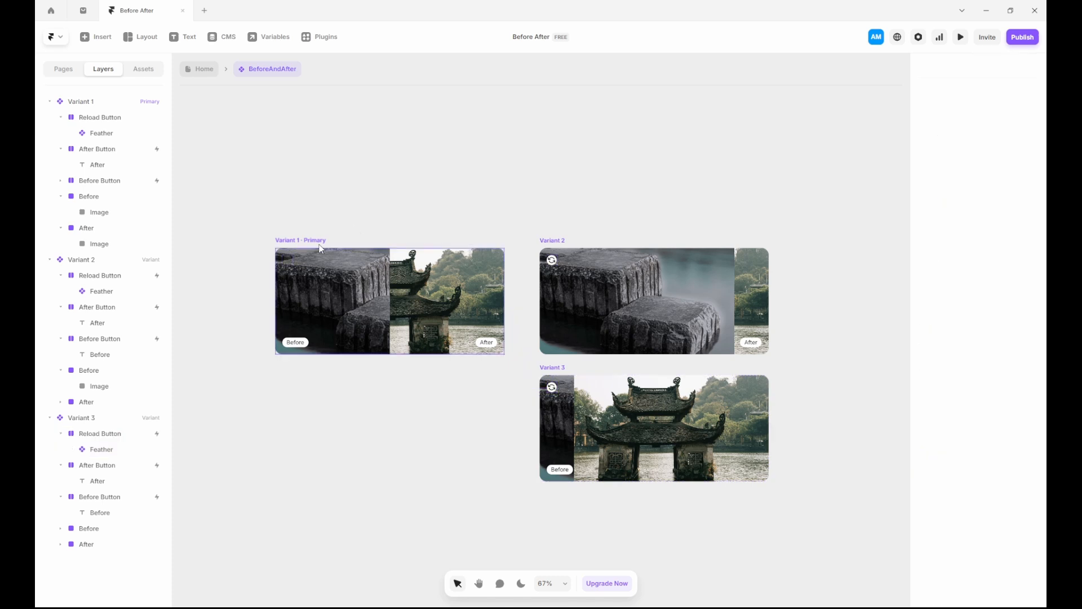
Step: Preview Variant 1 and test the Before, After and Reload buttons together
{"action": "left_click", "coordinate": [310, 240]}
{"action": "key", "text": "ctrl+p"}
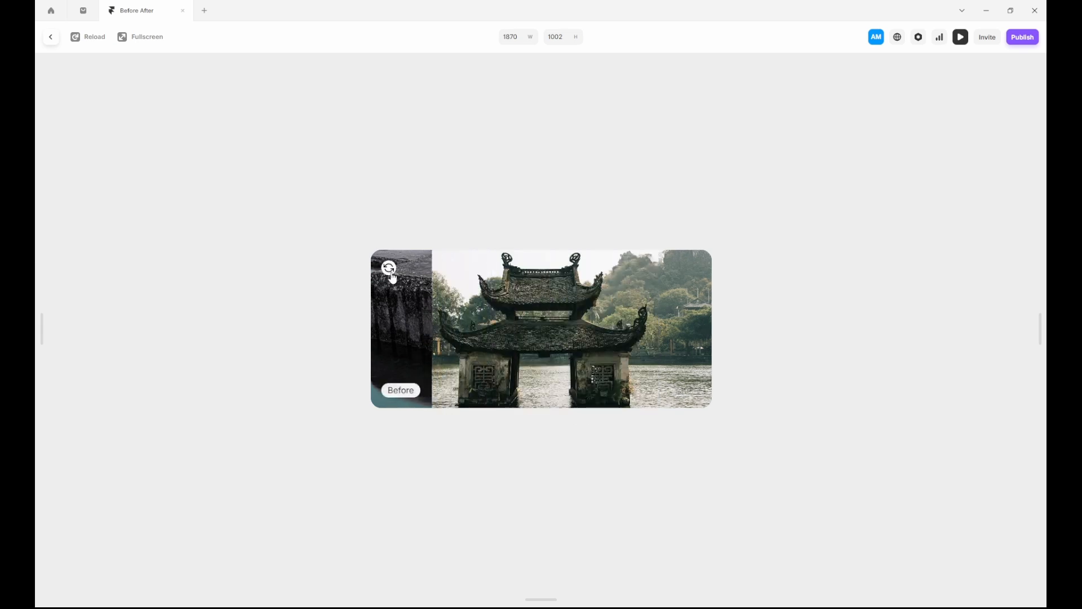
{"action": "left_click", "coordinate": [57, 46]}
{"action": "left_click", "coordinate": [366, 167]}
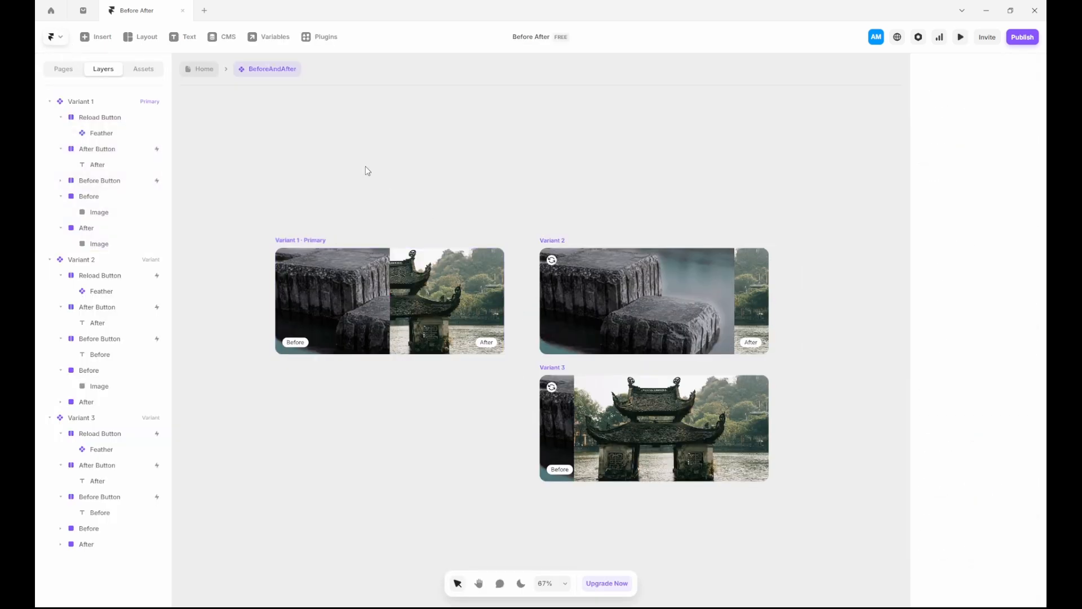
Step: Return to the Home page, reopen the BeforeAndAfter component and draw a frame about 174 × 59 above Variant 1
{"action": "left_click", "coordinate": [200, 70]}
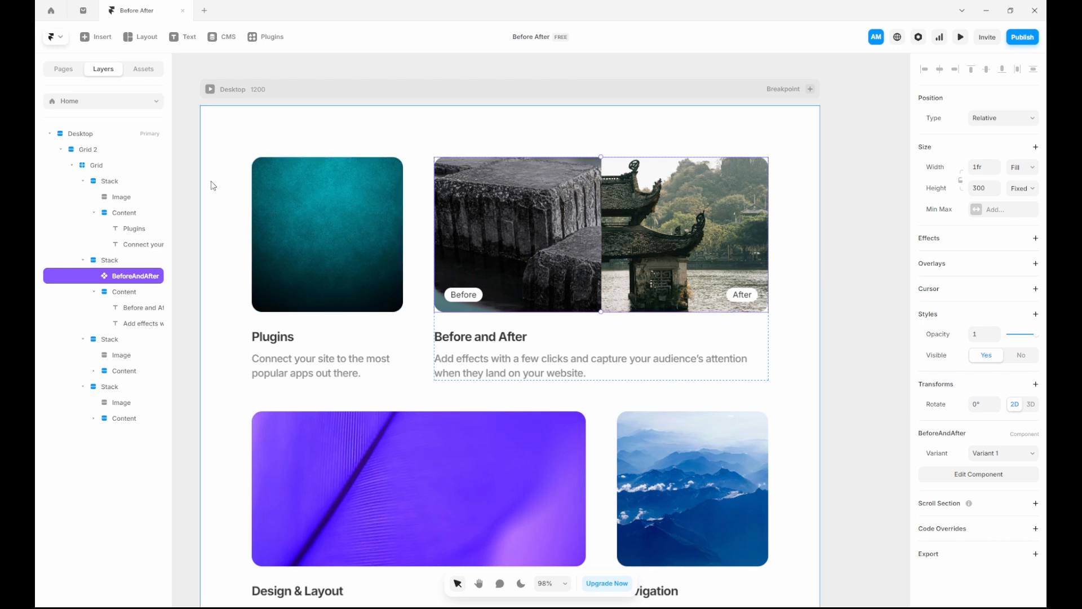
{"action": "double_click", "coordinate": [510, 220]}
{"action": "key", "text": "f"}
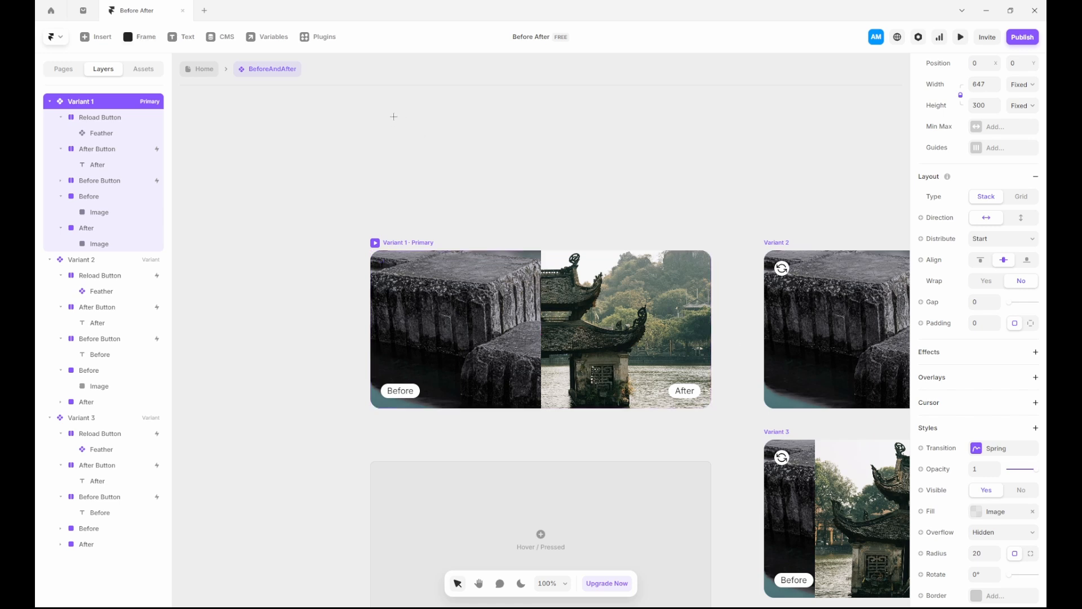
{"action": "mouse_move", "coordinate": [379, 112]}
{"action": "left_mouse_down"}
{"action": "mouse_move", "coordinate": [471, 143]}
{"action": "mouse_move", "coordinate": [424, 126]}
{"action": "left_mouse_up"}
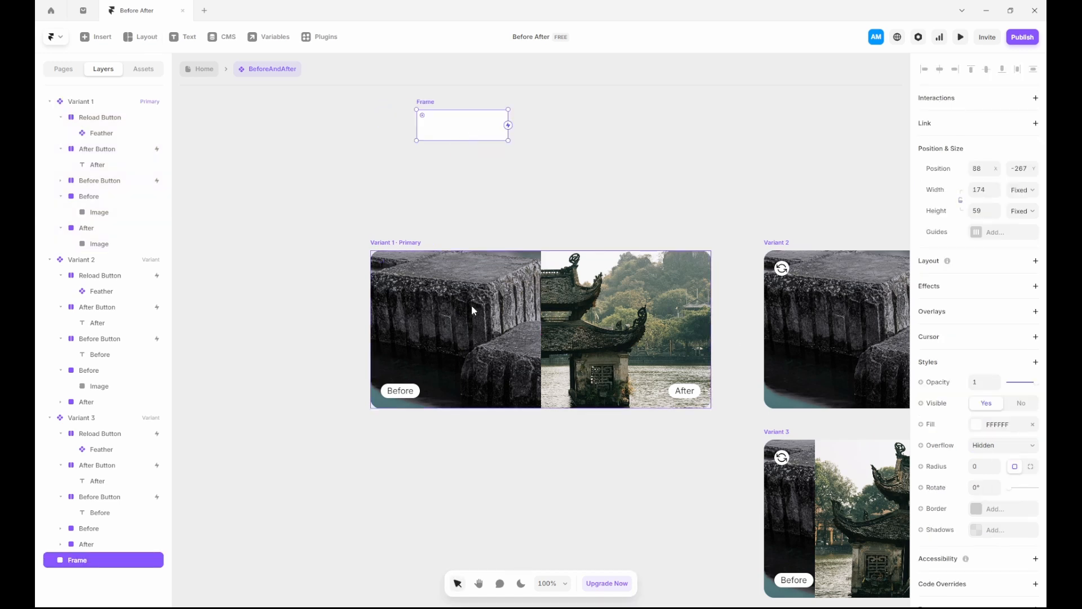
Step: Add the text "Button Before" inside the new frame above Variant 1
{"action": "key", "text": "t"}
{"action": "left_click", "coordinate": [440, 133]}
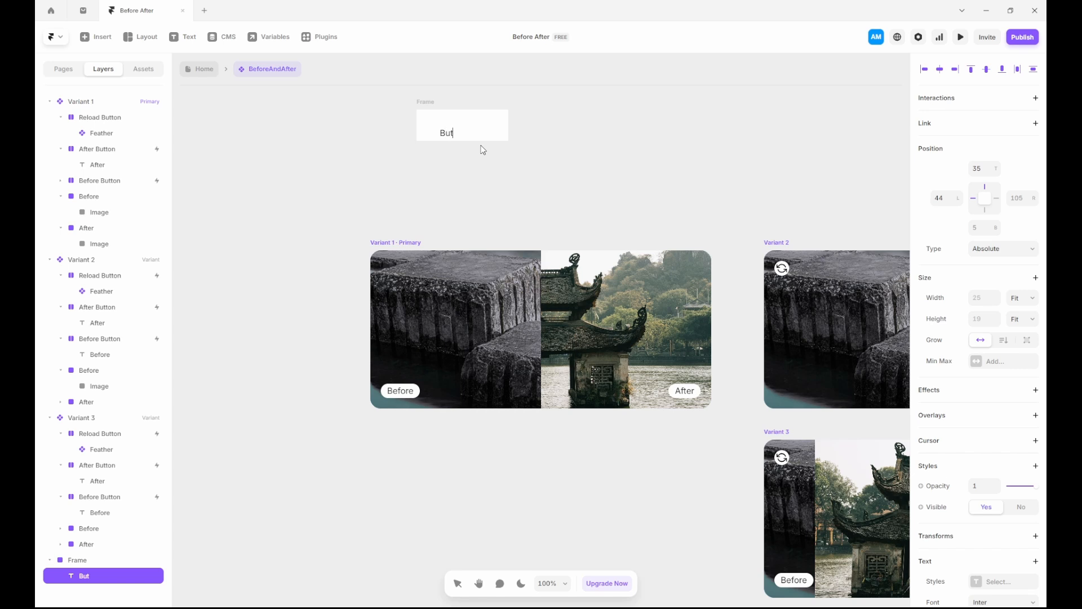
{"action": "type", "text": "ton Before"}
Step: Give the "Button Before" frame a stack layout and set its width and height to Fit
{"action": "left_click", "coordinate": [433, 102]}
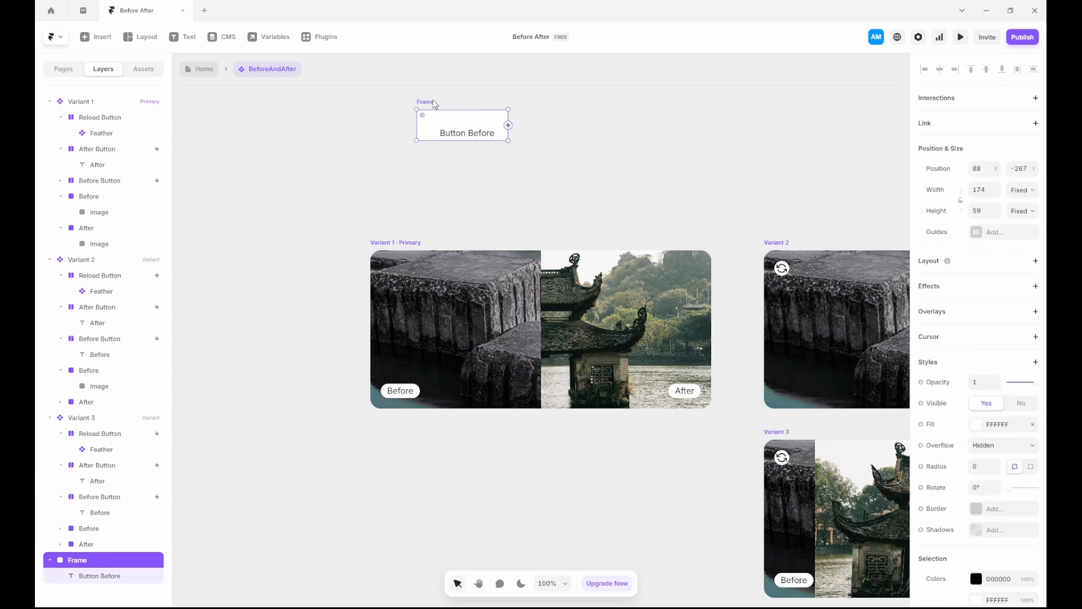
{"action": "left_click", "coordinate": [1034, 260]}
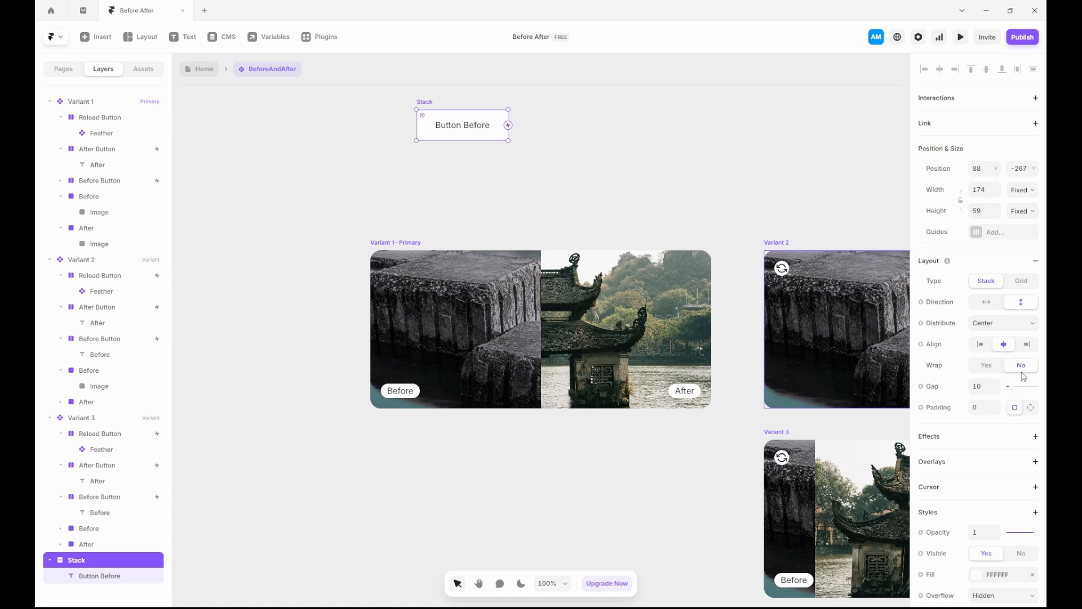
{"action": "left_click", "coordinate": [1024, 193]}
{"action": "left_click", "coordinate": [1029, 243]}
{"action": "left_click", "coordinate": [1030, 267]}
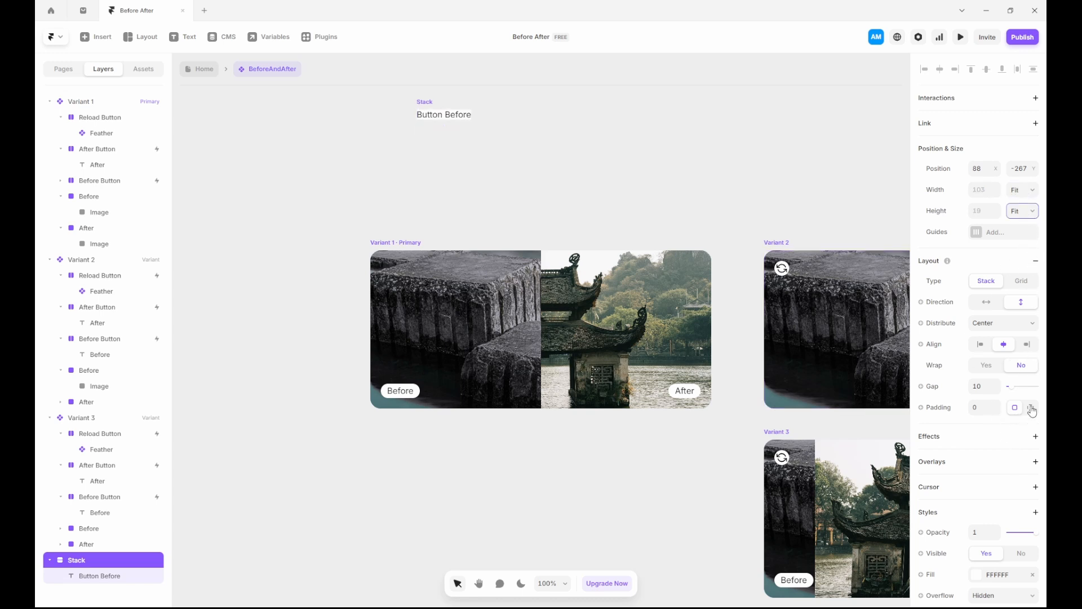
Step: Set the padding of the "Button Before" stack to 20
{"action": "left_click", "coordinate": [1032, 409]}
{"action": "left_click", "coordinate": [982, 407]}
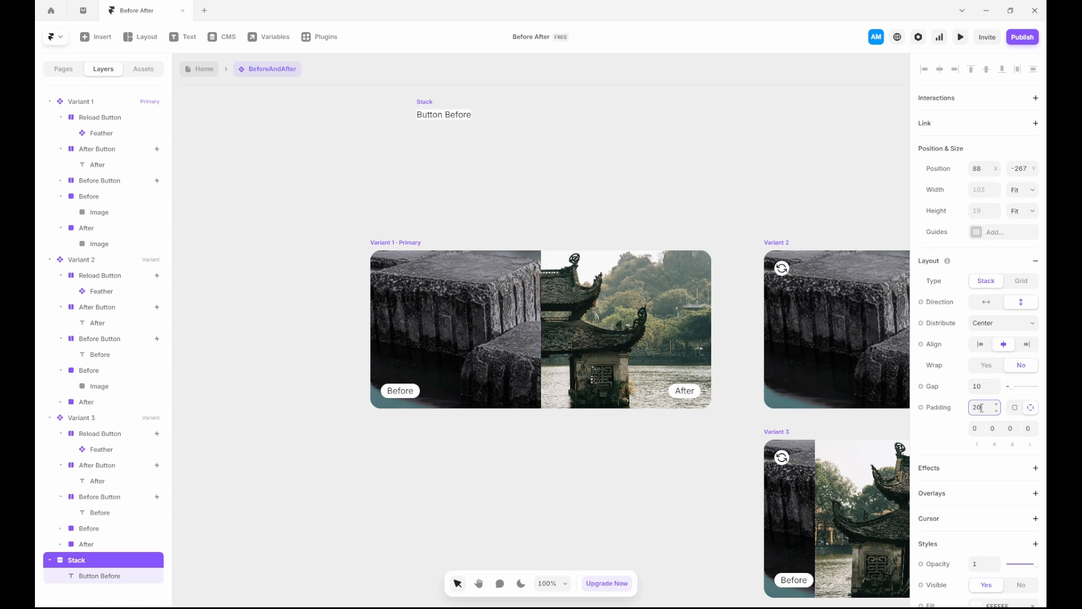
{"action": "type", "text": "20"}
{"action": "key", "text": "Return"}
{"action": "left_click", "coordinate": [549, 152]}
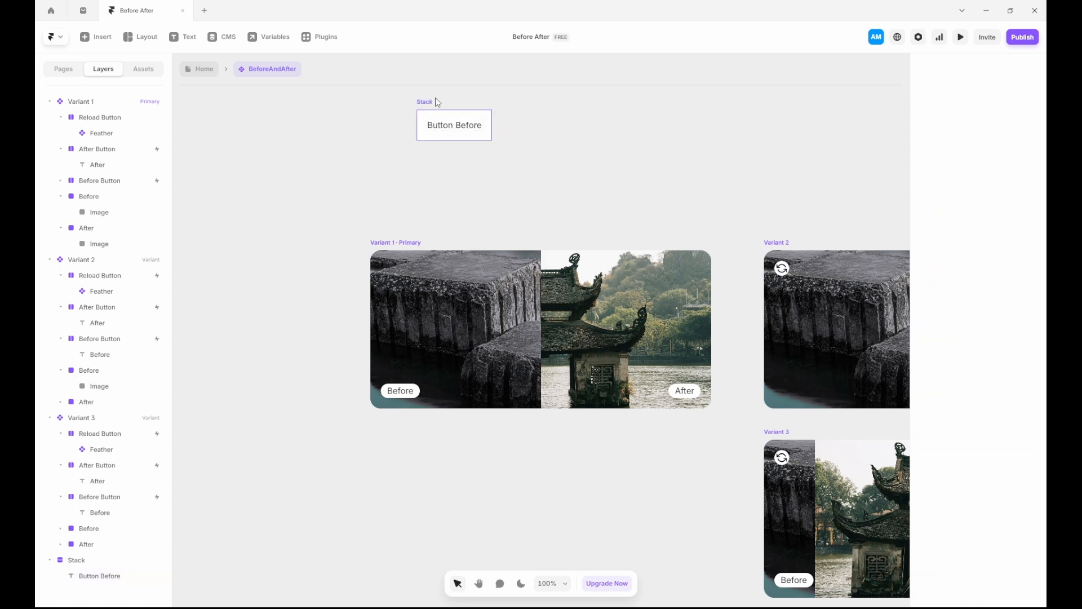
{"action": "left_click", "coordinate": [431, 102]}
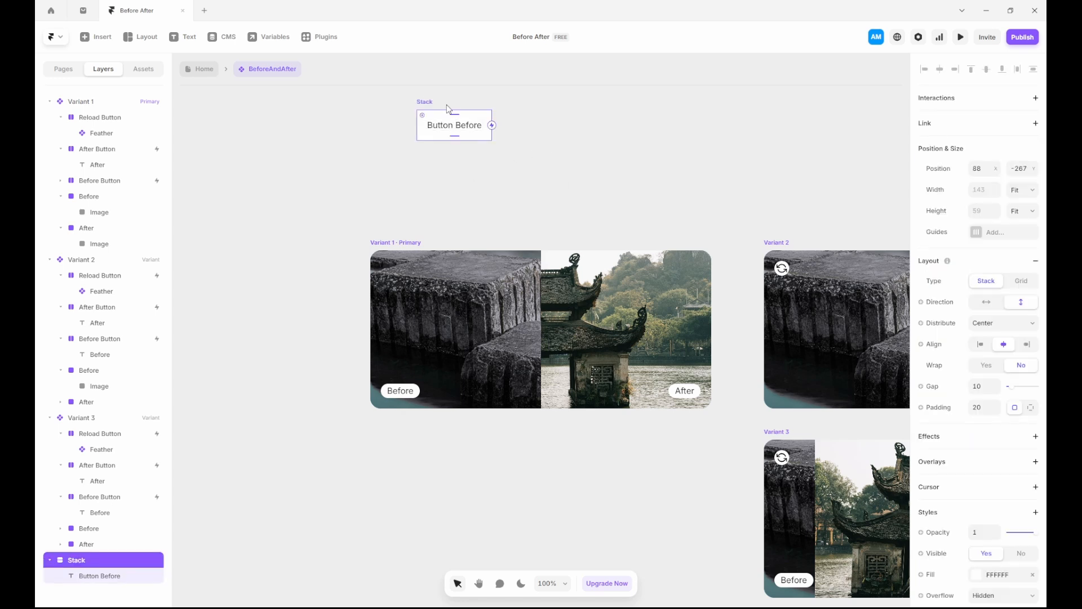
Step: Add a hover effect to the Button Before stack with scale 1 and rotation 7
{"action": "left_click", "coordinate": [1036, 439]}
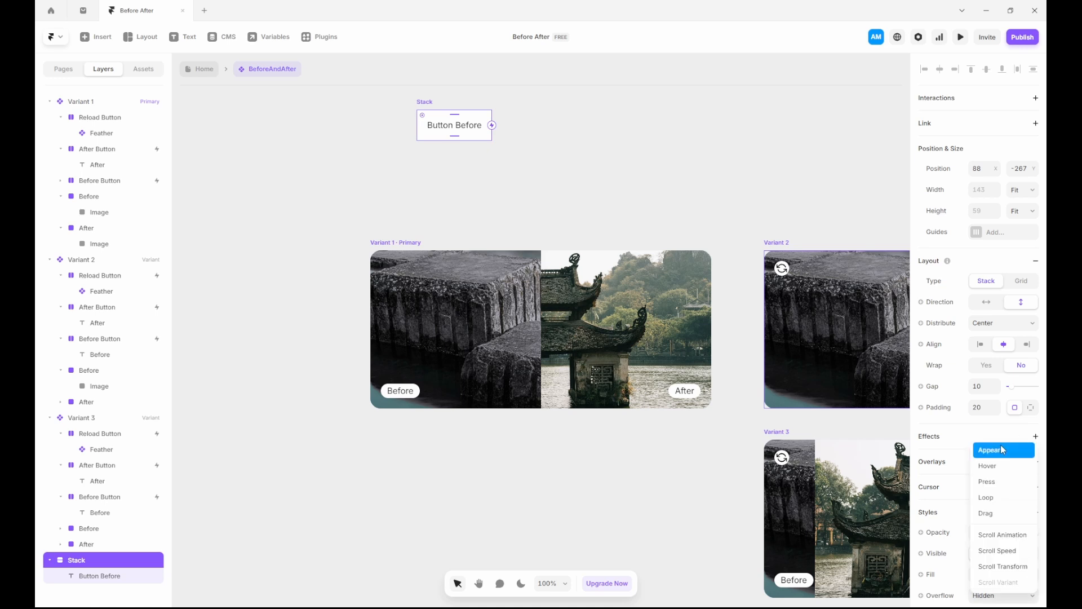
{"action": "left_click", "coordinate": [989, 464]}
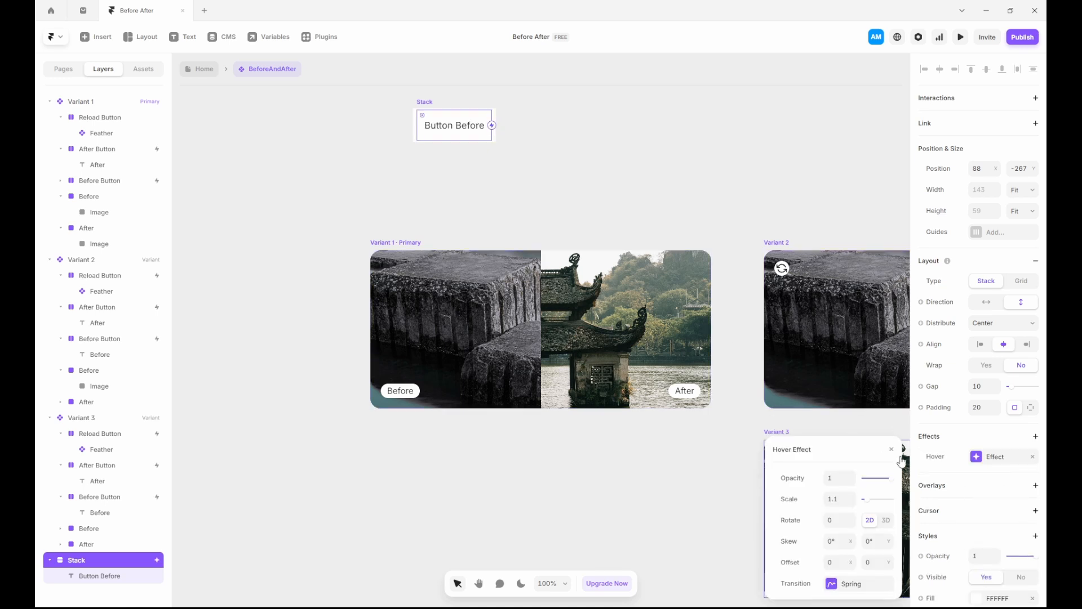
{"action": "left_click", "coordinate": [872, 503]}
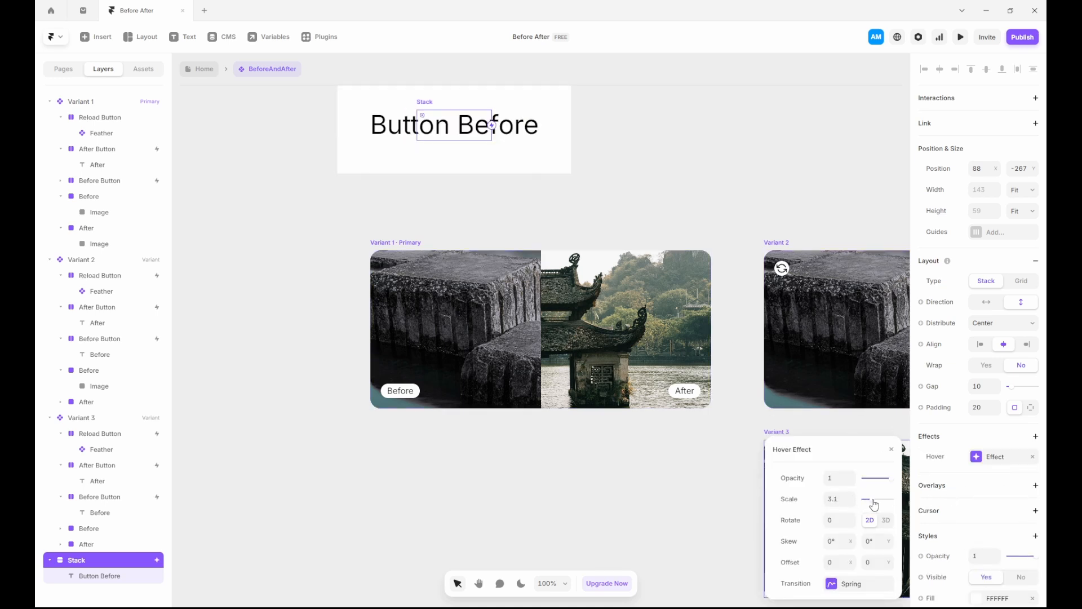
{"action": "left_click", "coordinate": [868, 502]}
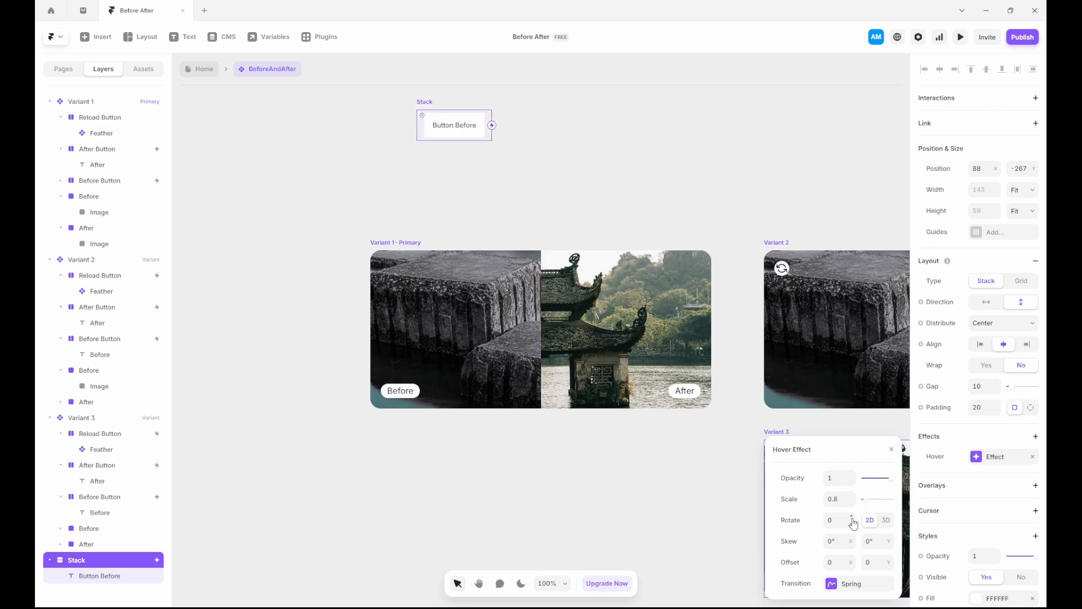
{"action": "left_click", "coordinate": [844, 500]}
{"action": "type", "text": "1"}
{"action": "left_click", "coordinate": [508, 139]}
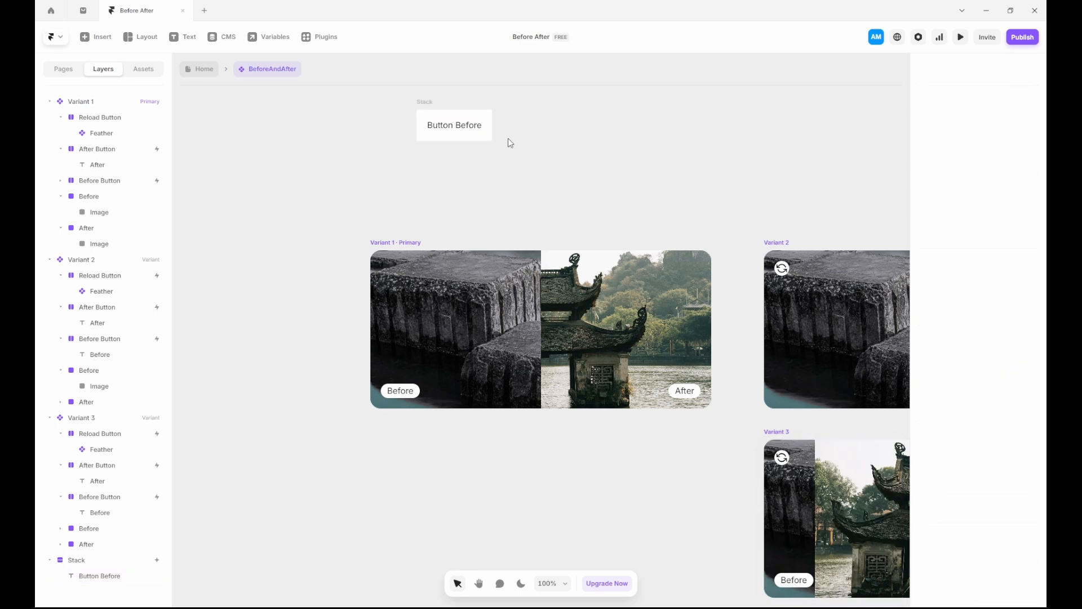
Step: Move the Button Before stack into Variant 1's Before image and place it near the middle of that image
{"action": "left_click", "coordinate": [428, 107]}
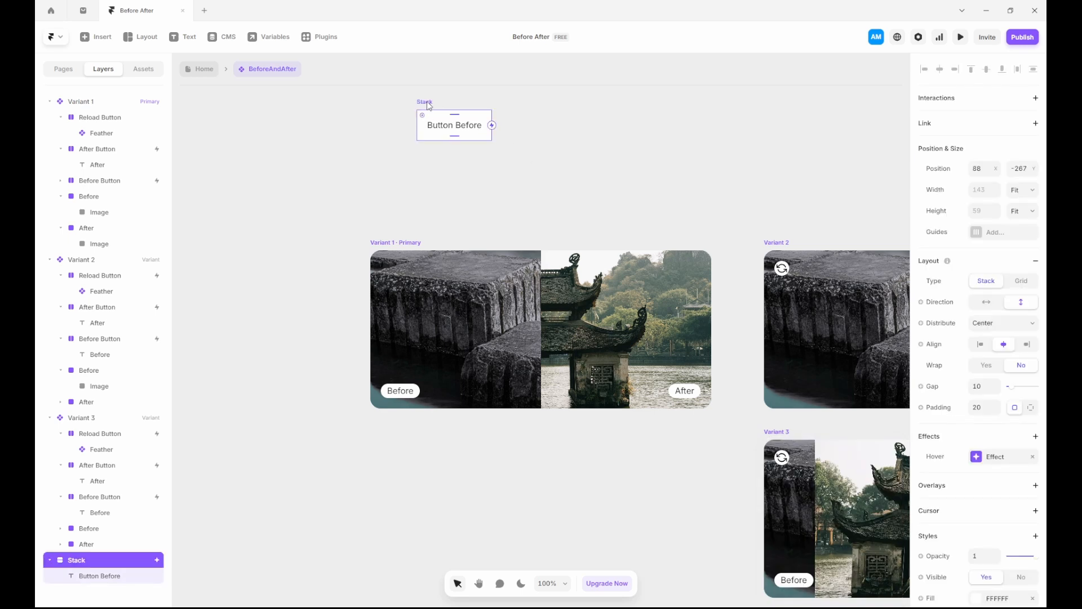
{"action": "left_click_drag", "start_coordinate": [428, 106], "coordinate": [432, 299]}
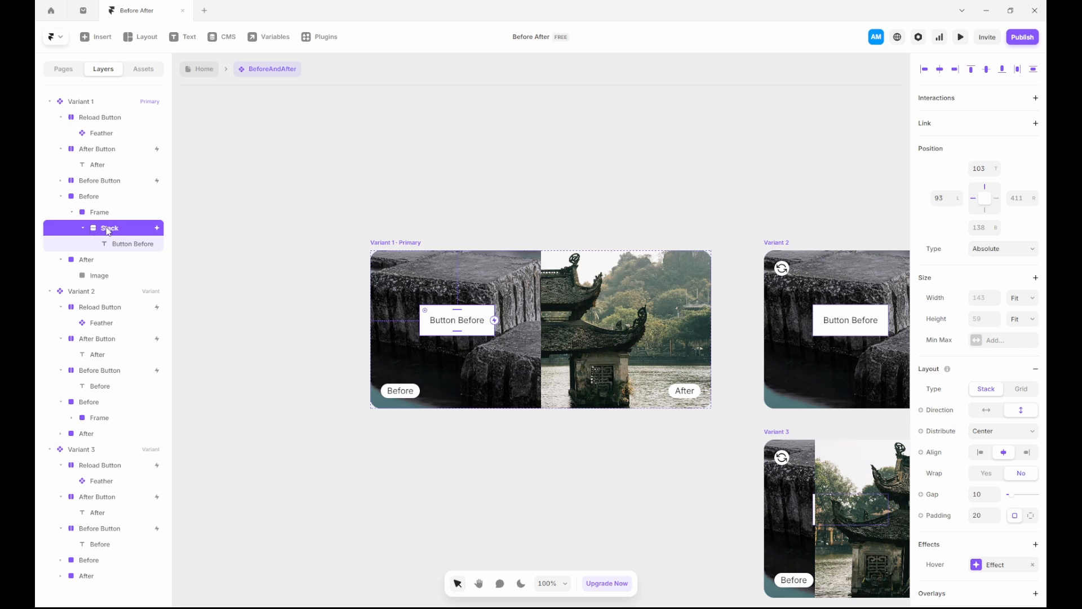
{"action": "left_click_drag", "start_coordinate": [108, 230], "coordinate": [104, 206]}
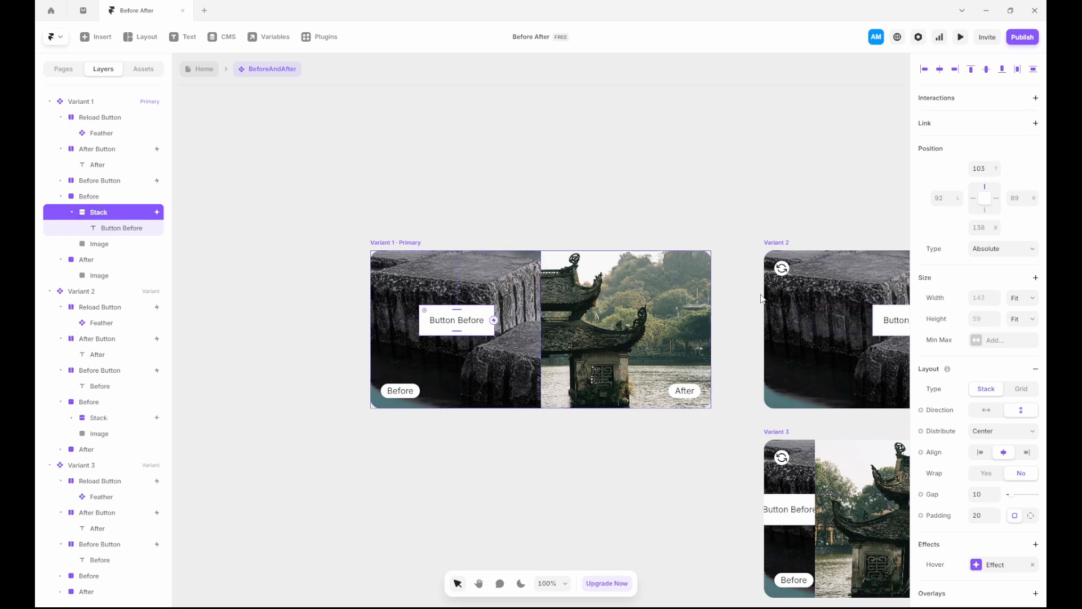
{"action": "left_click", "coordinate": [976, 203]}
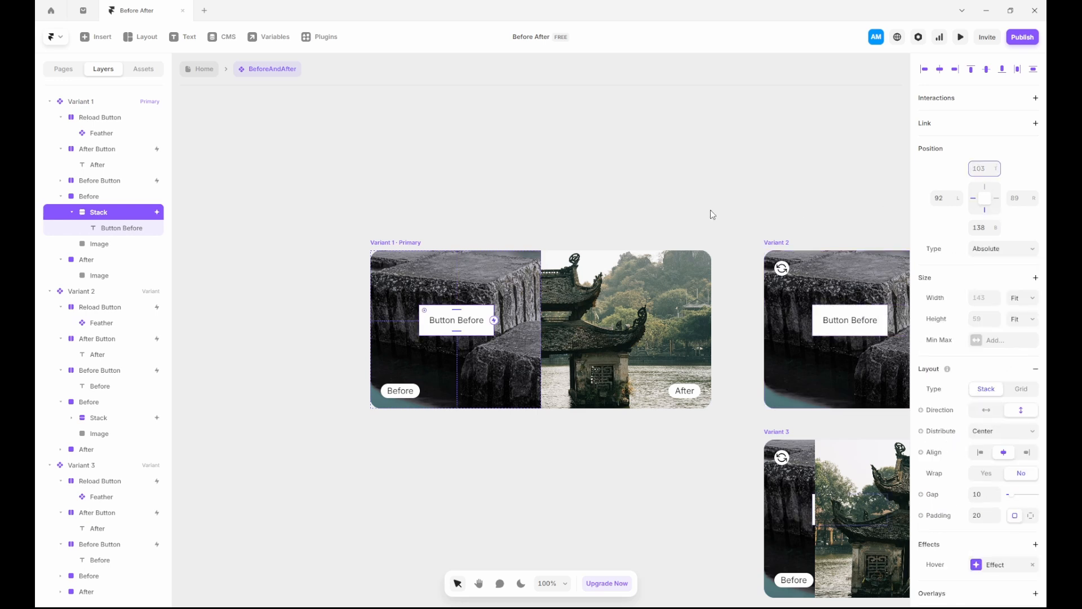
{"action": "left_click", "coordinate": [983, 188]}
{"action": "left_click_drag", "start_coordinate": [477, 309], "coordinate": [482, 319]}
Step: Preview Variant 1 to check the hover effect on the Button Before stack, and return to the canvas
{"action": "left_click", "coordinate": [388, 244]}
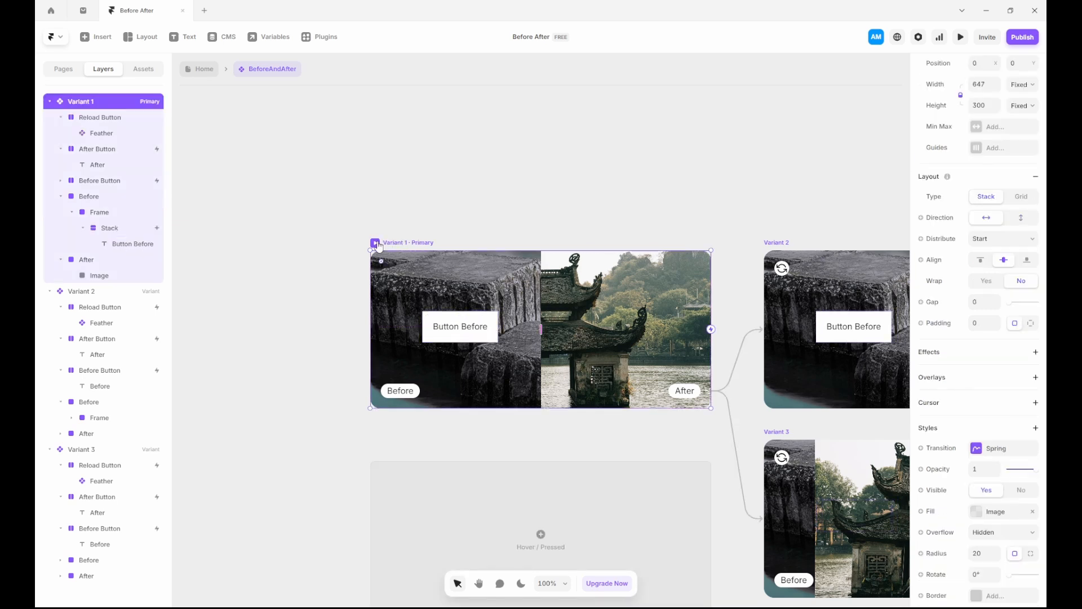
{"action": "key", "text": "ctrl+p"}
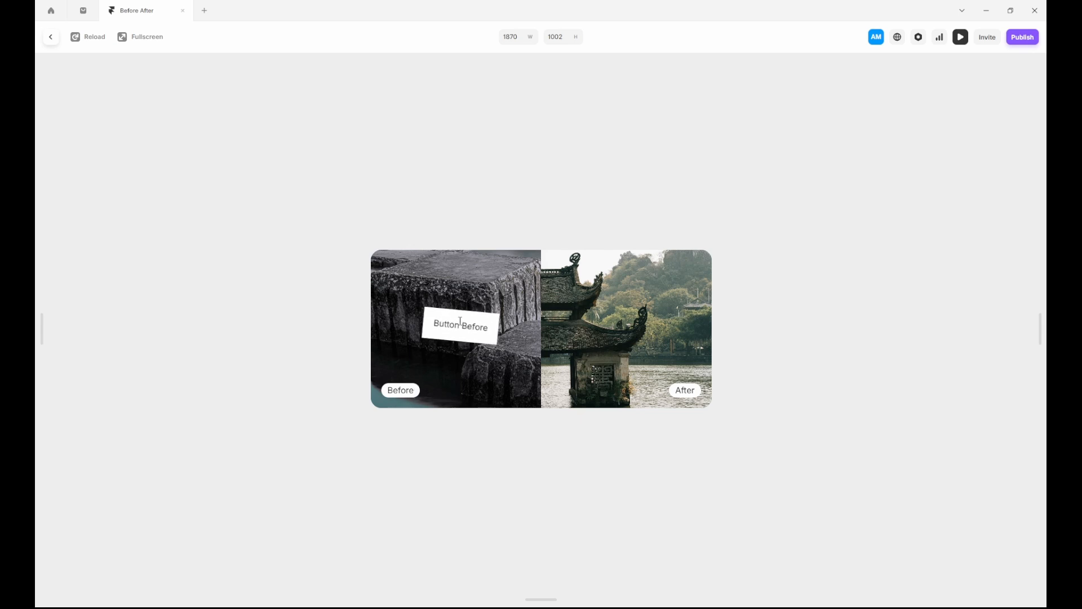
{"action": "left_click", "coordinate": [50, 37]}
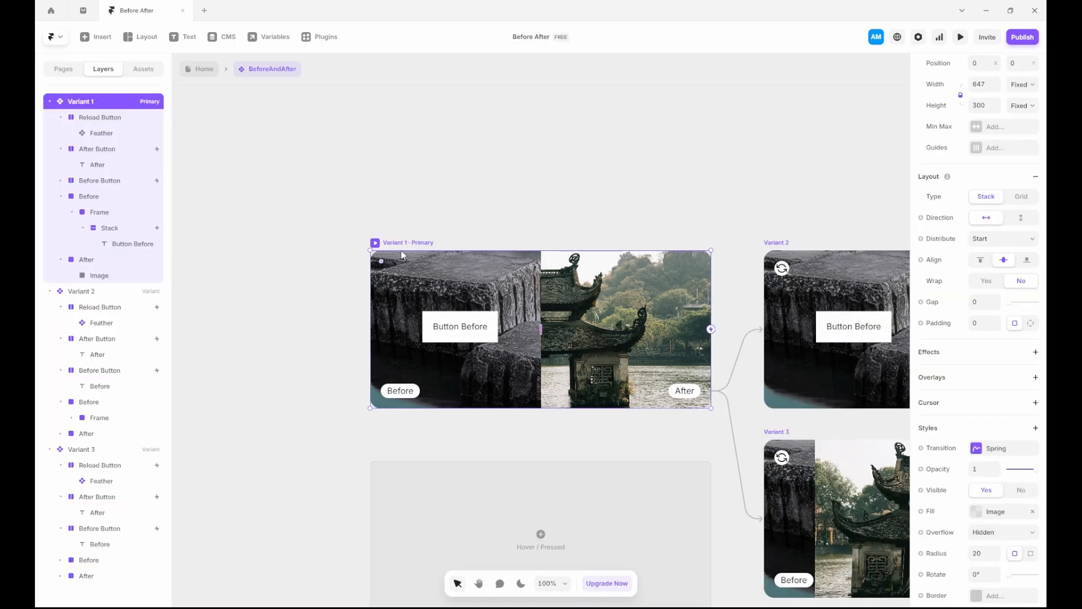
Step: Duplicate the Button Before stack onto Variant 1's After image and set the copy's radius to 100
{"action": "left_click", "coordinate": [461, 316]}
{"action": "left_click_drag", "start_coordinate": [448, 318], "coordinate": [606, 332]}
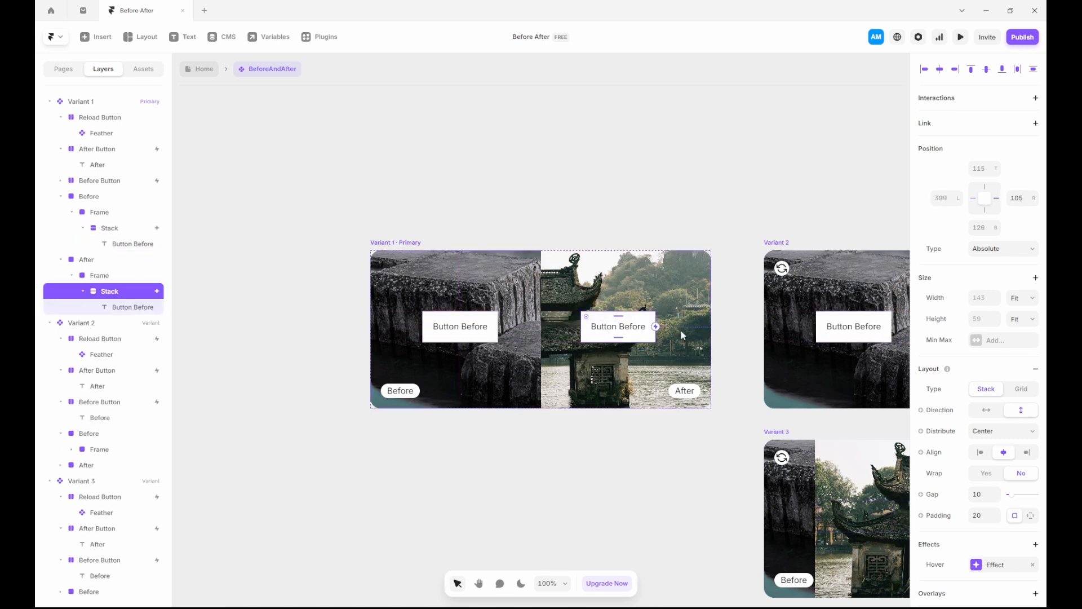
{"action": "scroll", "coordinate": [978, 485], "scroll_direction": "down", "scroll_amount": 5}
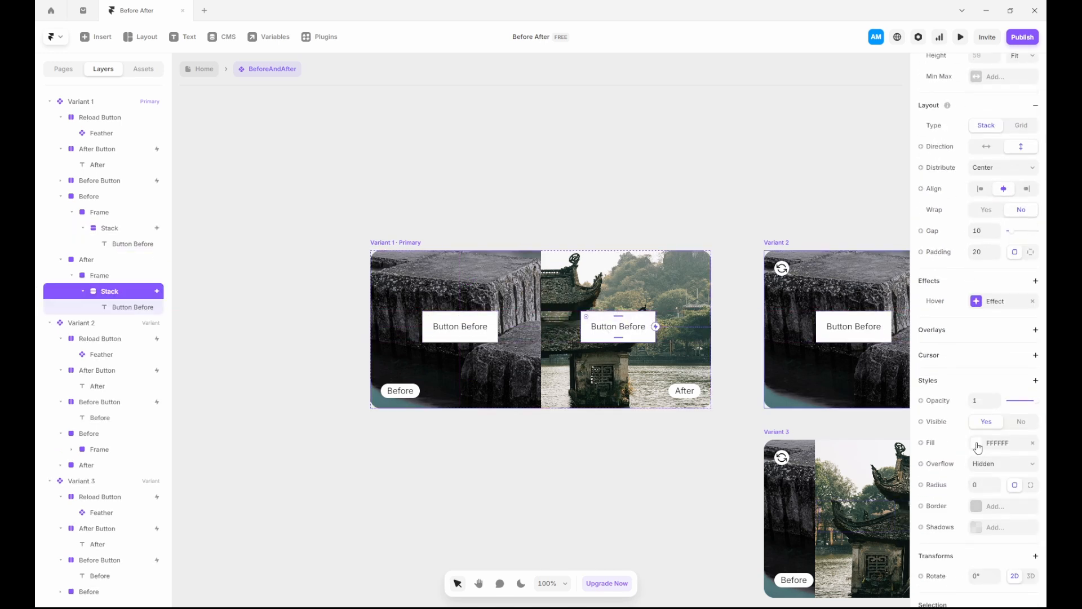
{"action": "left_click", "coordinate": [976, 445]}
{"action": "scroll", "coordinate": [975, 518], "scroll_direction": "down", "scroll_amount": 3}
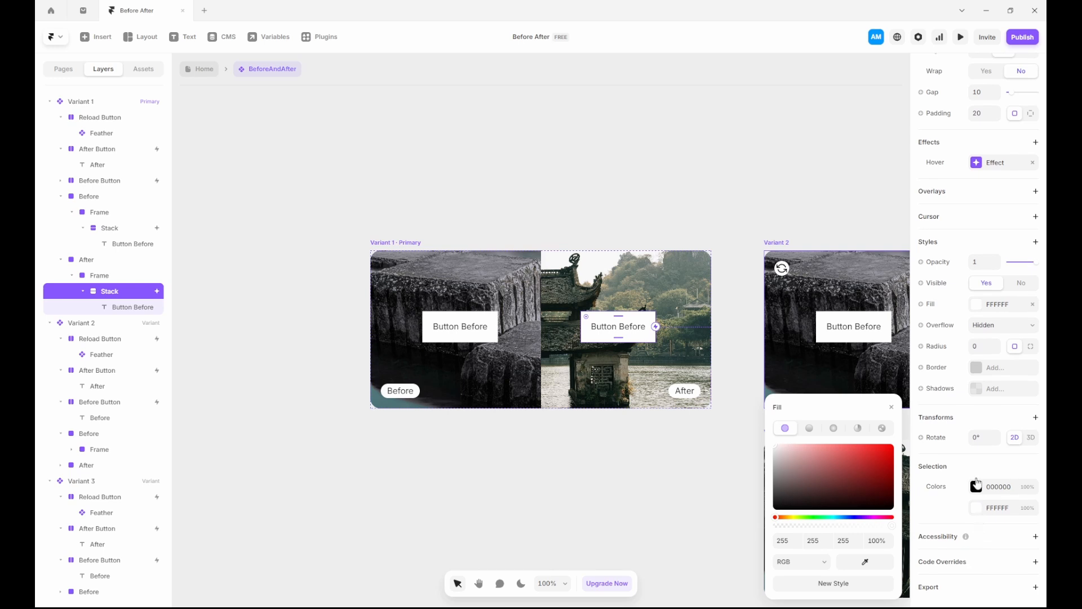
{"action": "left_click", "coordinate": [979, 348]}
{"action": "type", "text": "10"}
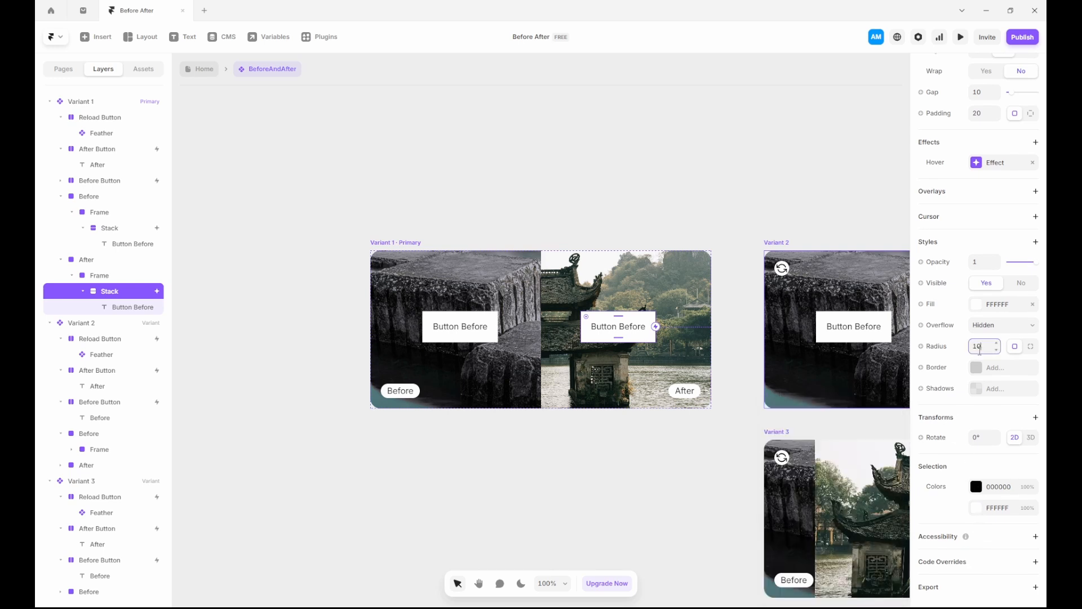
{"action": "type", "text": "0"}
Step: Give the copied button on the After image a black 000000 fill and white FFFFFF text
{"action": "left_click", "coordinate": [990, 308]}
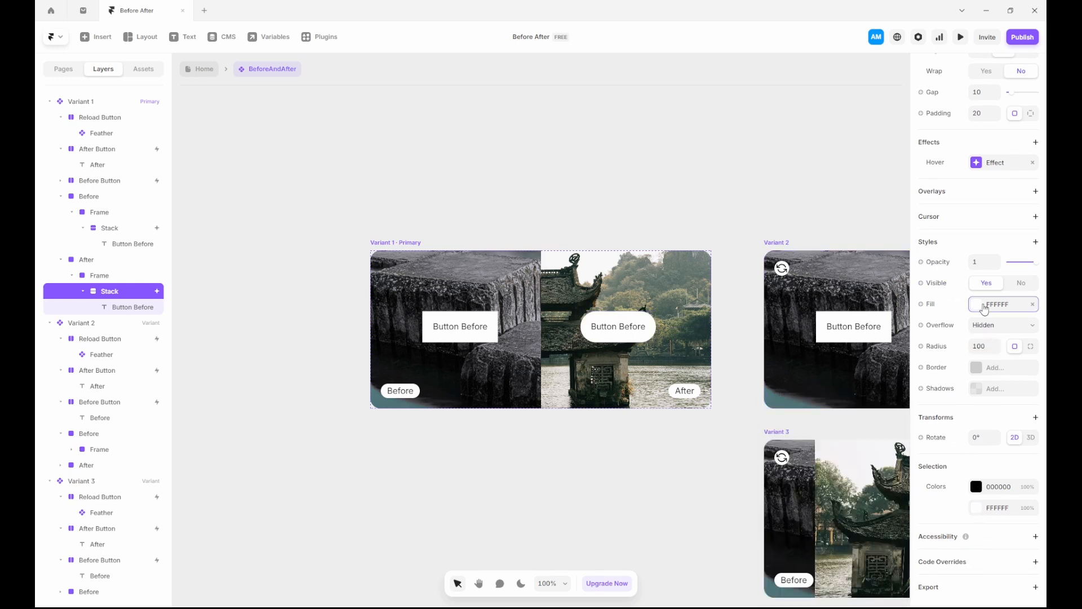
{"action": "left_click_drag", "start_coordinate": [813, 380], "coordinate": [774, 436]}
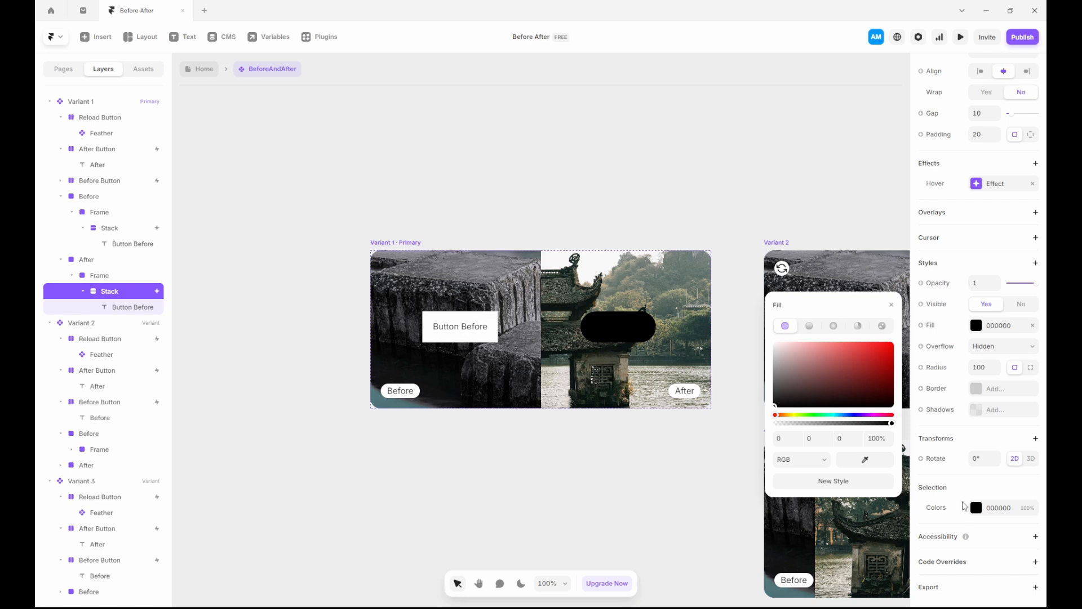
{"action": "left_click", "coordinate": [620, 327]}
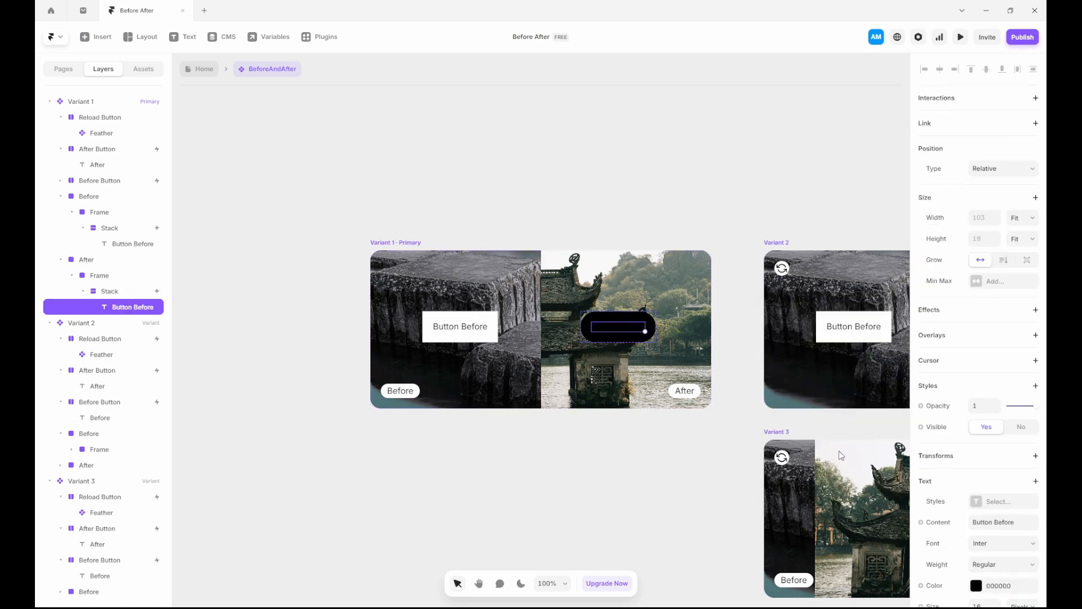
{"action": "left_click", "coordinate": [978, 586]}
{"action": "left_click_drag", "start_coordinate": [811, 467], "coordinate": [739, 403]}
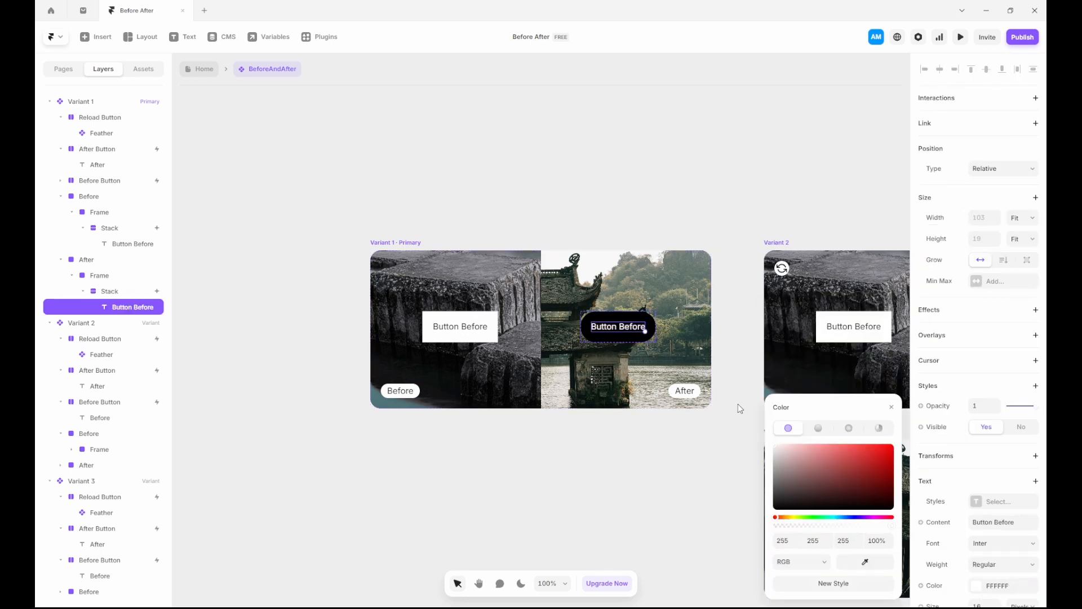
Step: Set the hover effect scale of the black button on the After image to 1.3
{"action": "left_click", "coordinate": [648, 316]}
{"action": "left_click", "coordinate": [979, 186]}
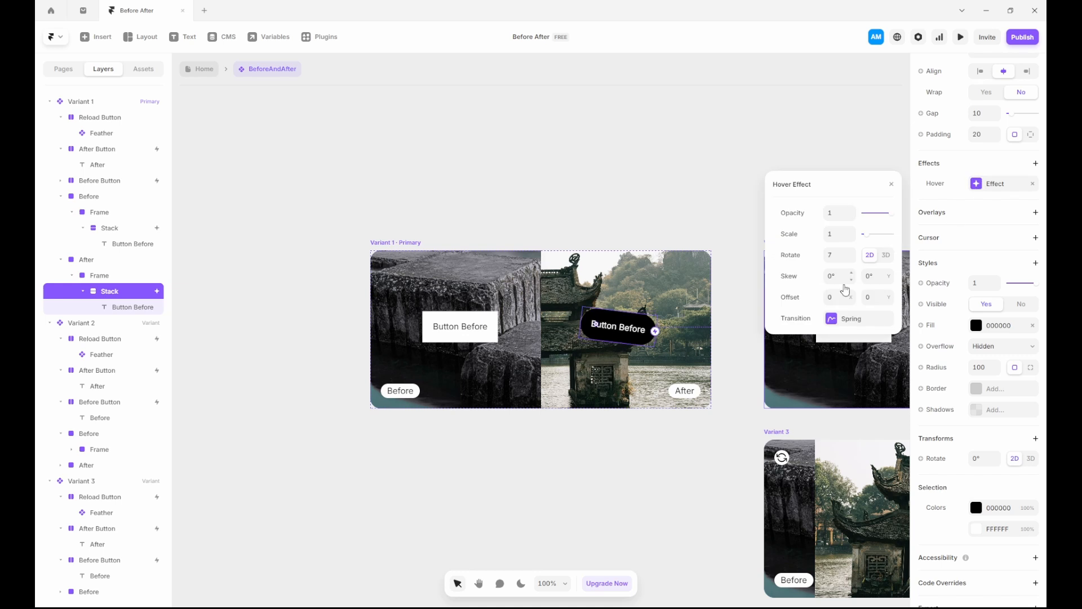
{"action": "left_click", "coordinate": [853, 232]}
{"action": "left_click", "coordinate": [852, 233]}
{"action": "left_click", "coordinate": [853, 233]}
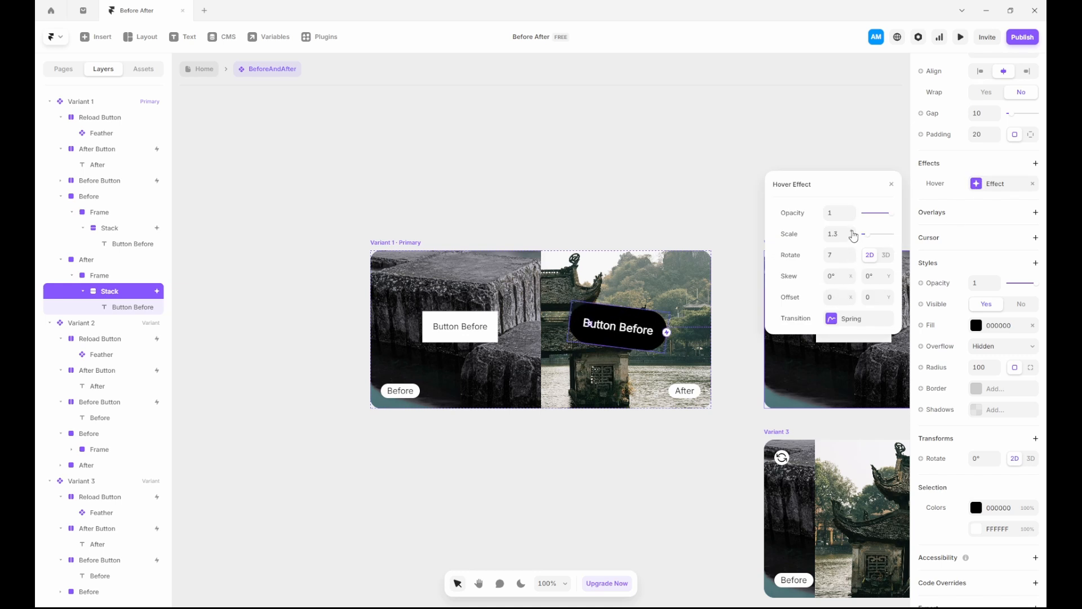
{"action": "left_click", "coordinate": [665, 214]}
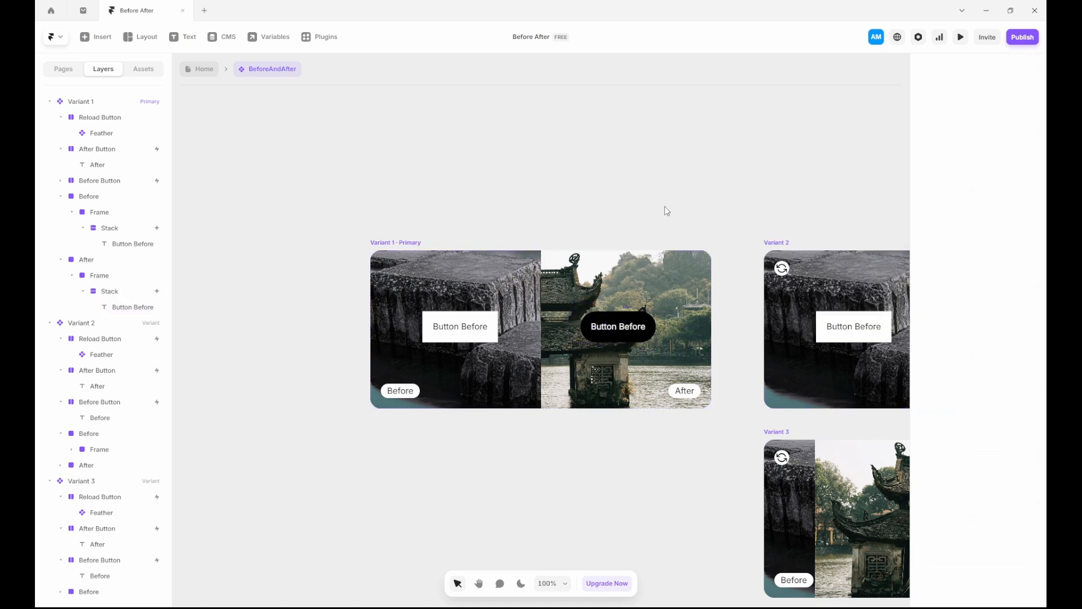
Step: Preview Variant 1, test the Before, After and reload controls and both buttons' hover effects, and return to the canvas
{"action": "left_click", "coordinate": [404, 243]}
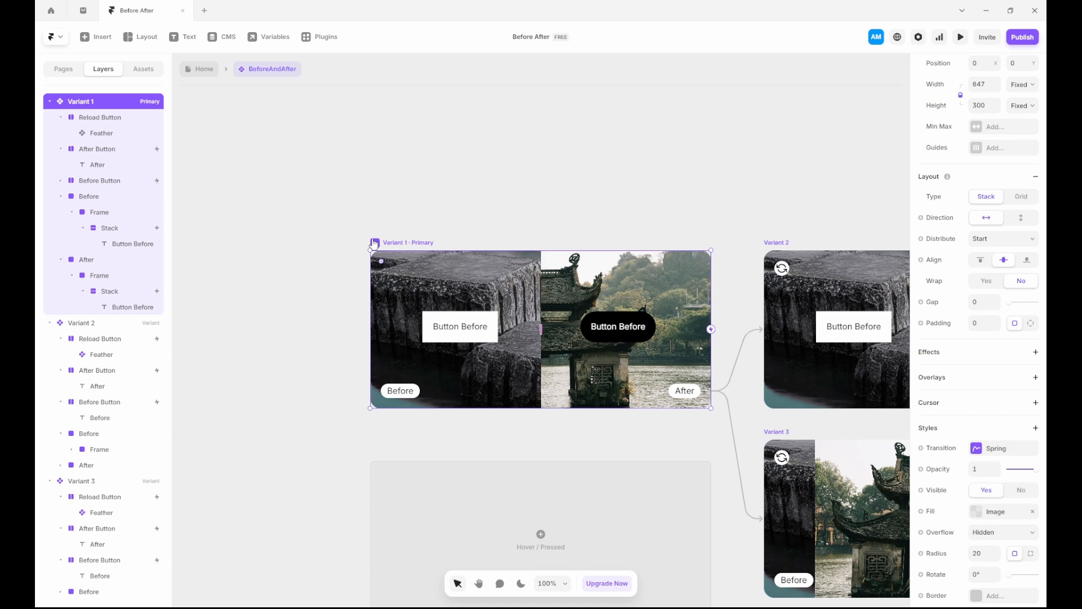
{"action": "key", "text": "ctrl+p"}
{"action": "left_click", "coordinate": [397, 393]}
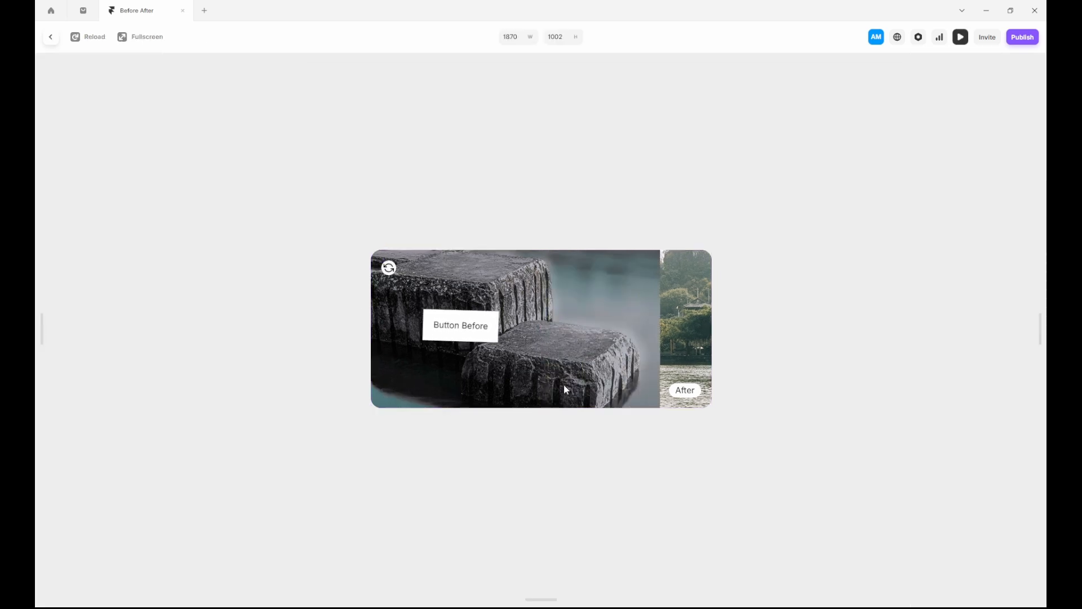
{"action": "left_click", "coordinate": [388, 268]}
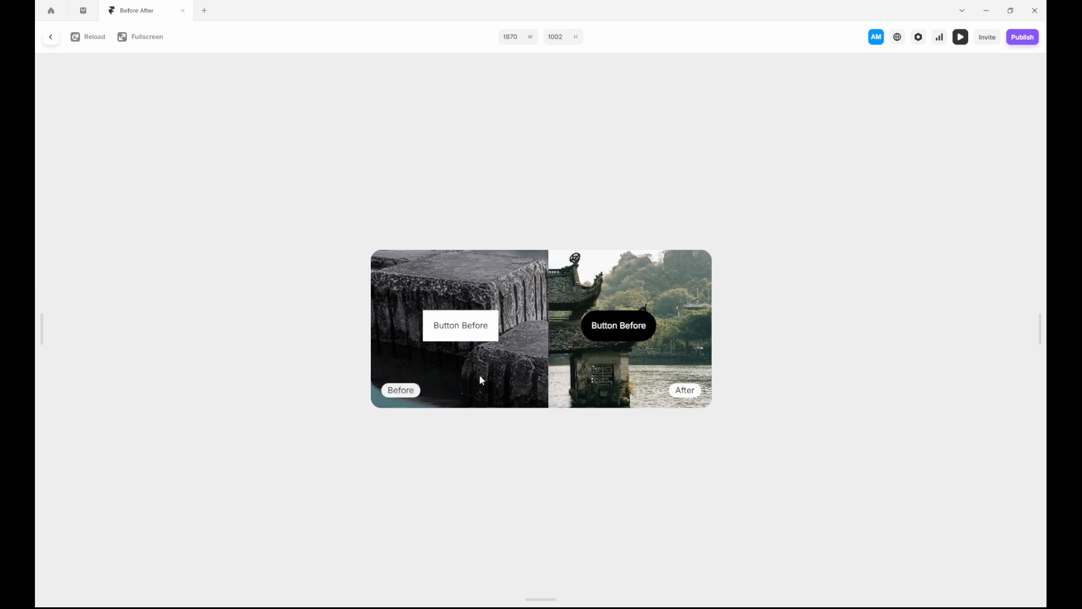
{"action": "left_click", "coordinate": [682, 396]}
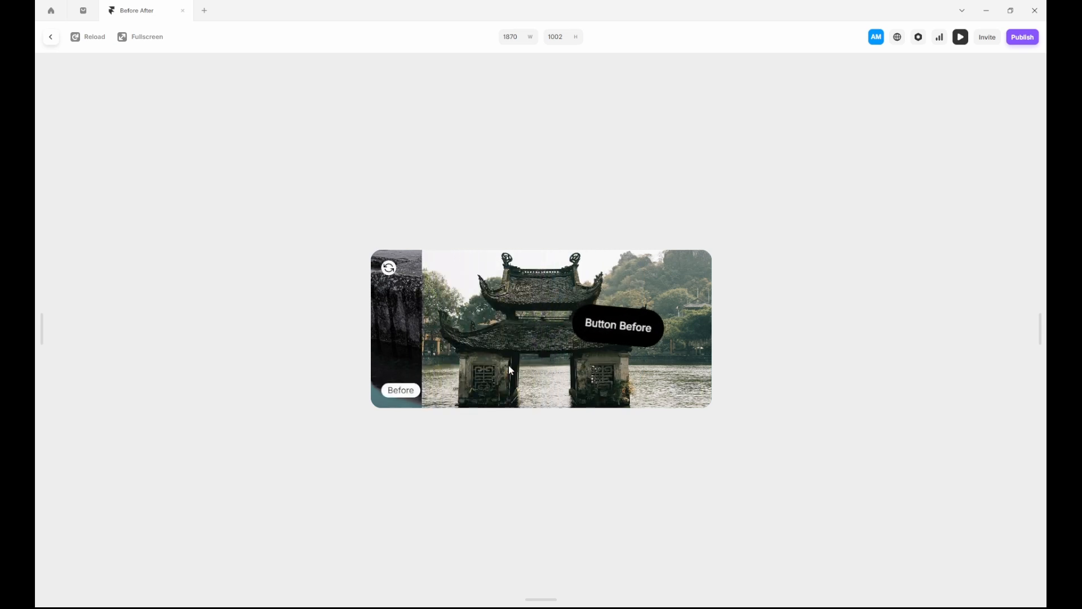
{"action": "left_click", "coordinate": [403, 389]}
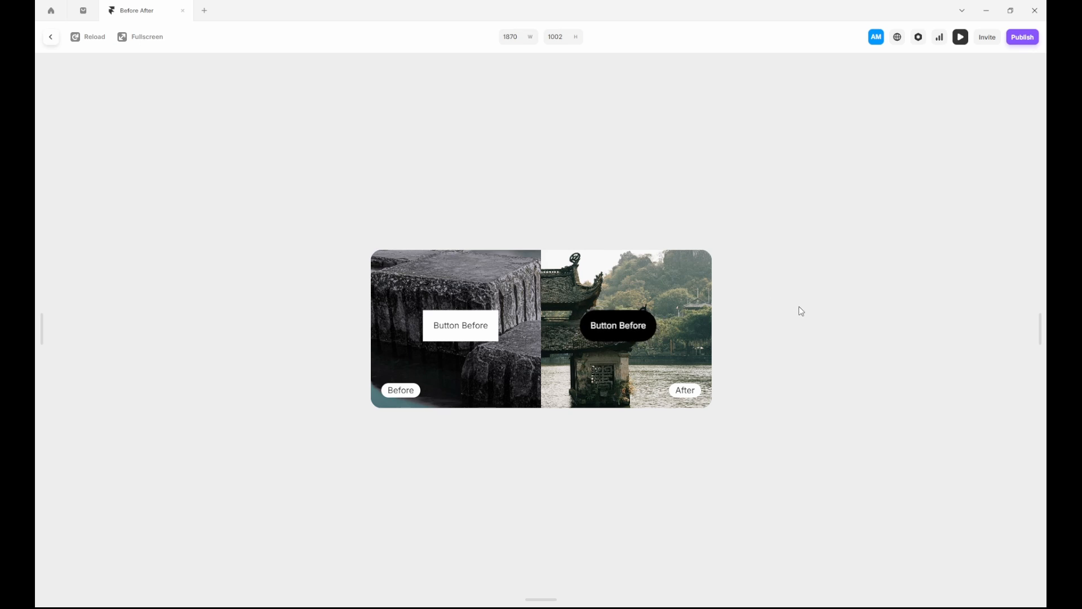
{"action": "left_click", "coordinate": [55, 40]}
Step: Open the Home page and preview it, testing the Before, After and reload controls and the button hover in the comparison card
{"action": "left_click", "coordinate": [476, 175]}
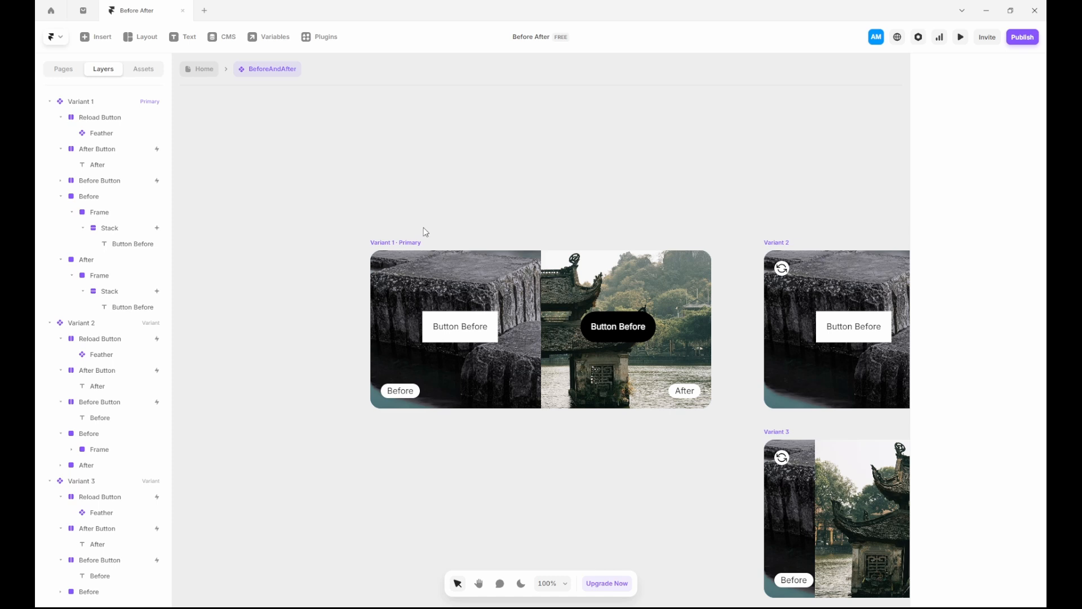
{"action": "left_click", "coordinate": [199, 69]}
{"action": "left_click", "coordinate": [218, 87]}
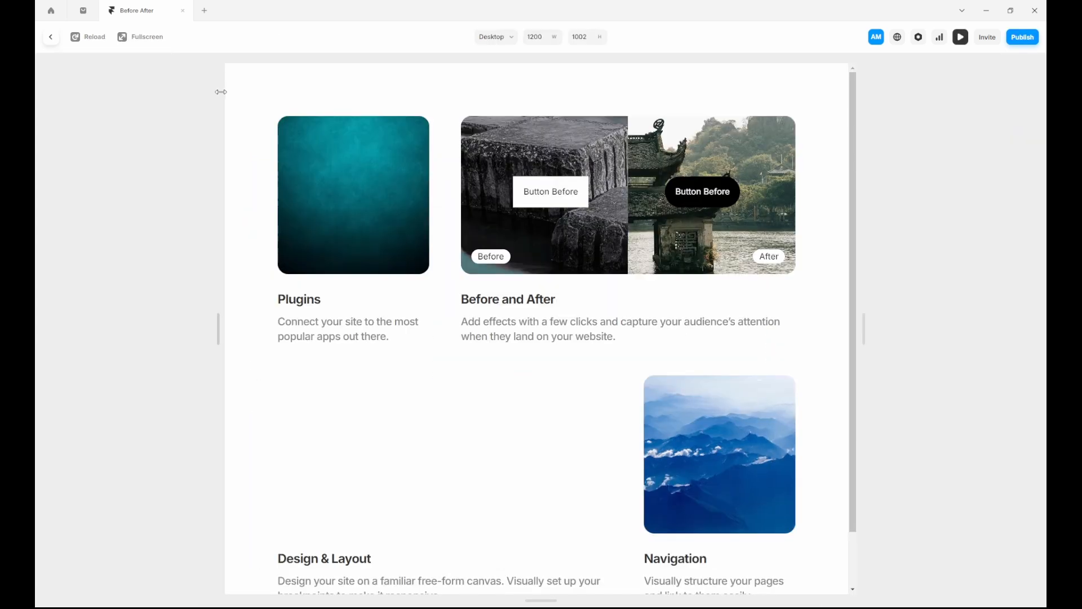
{"action": "left_click", "coordinate": [490, 262]}
{"action": "left_click", "coordinate": [768, 257]}
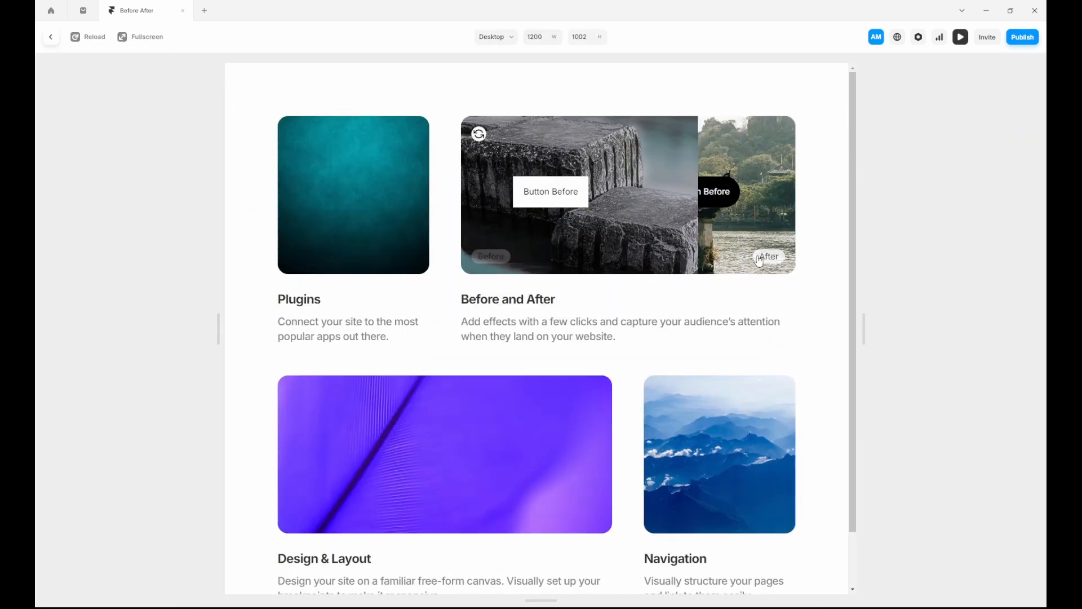
{"action": "left_click", "coordinate": [479, 134]}
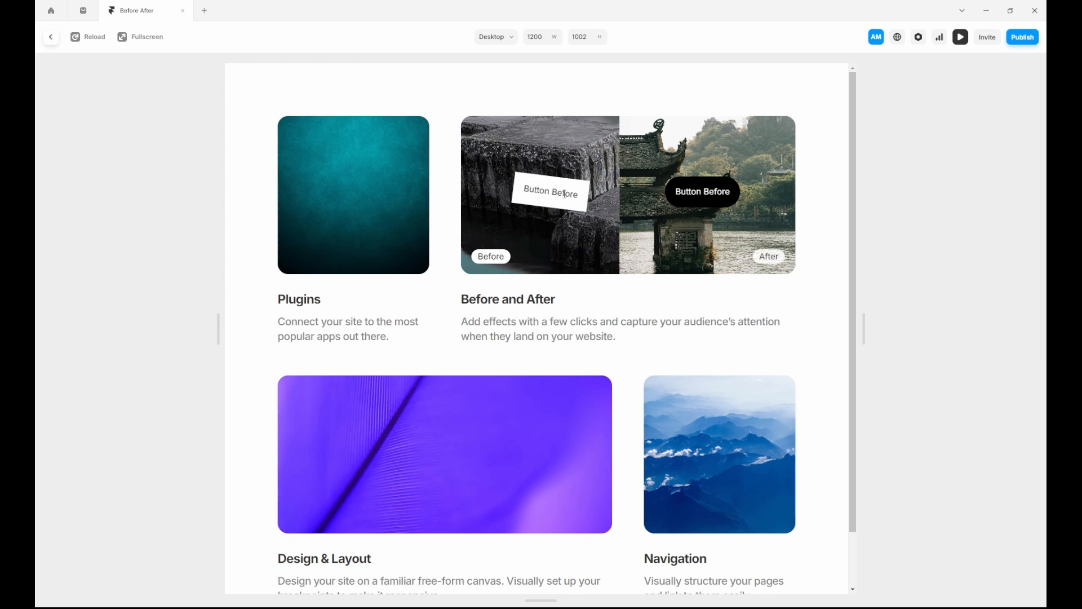
{"action": "left_click", "coordinate": [509, 255]}
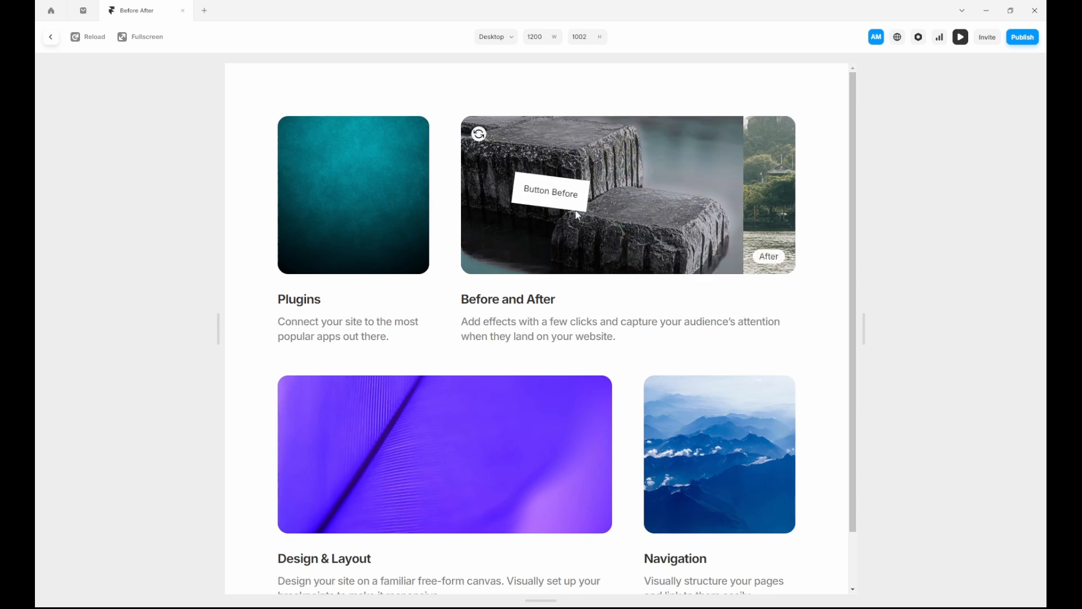
{"action": "left_click", "coordinate": [768, 256]}
{"action": "left_click", "coordinate": [502, 254]}
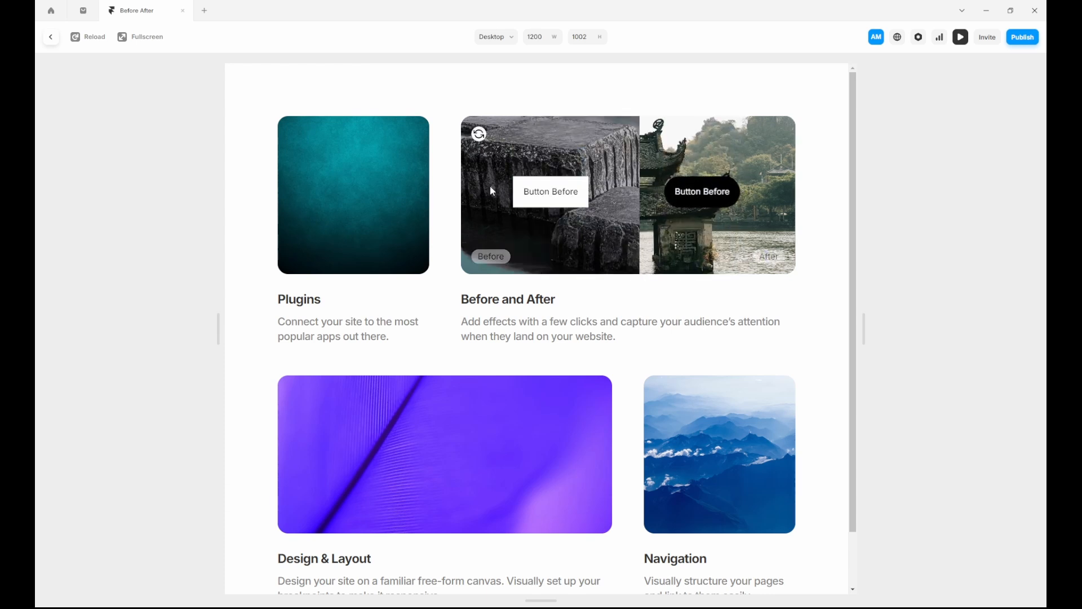
{"action": "left_click", "coordinate": [480, 135]}
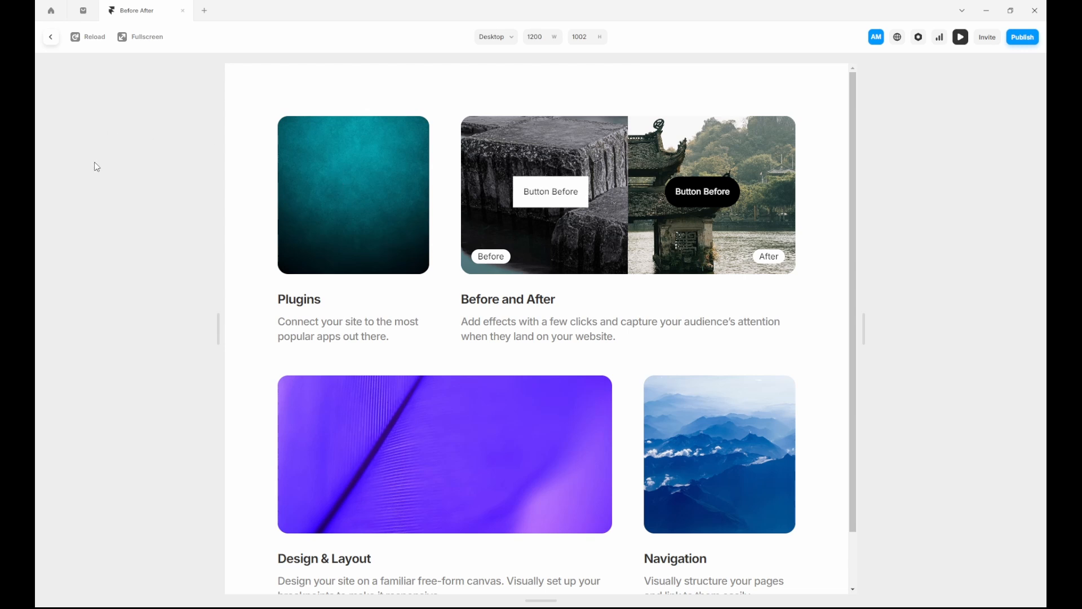